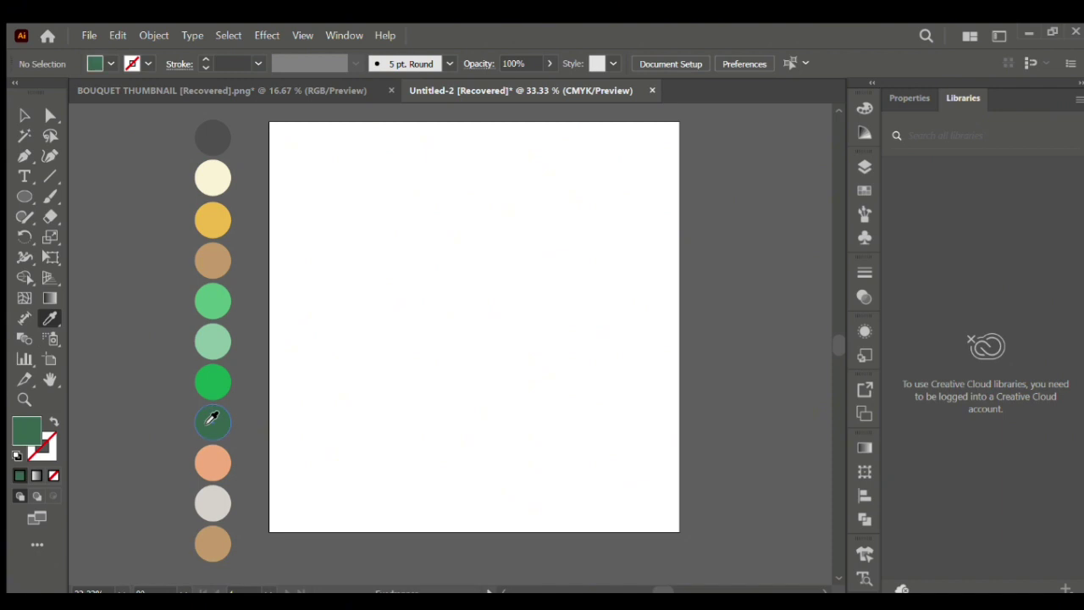
Draw a dark green square on the artboard and rotate it so it stands as a diamond
{"action": "left_click", "coordinate": [22, 117]}
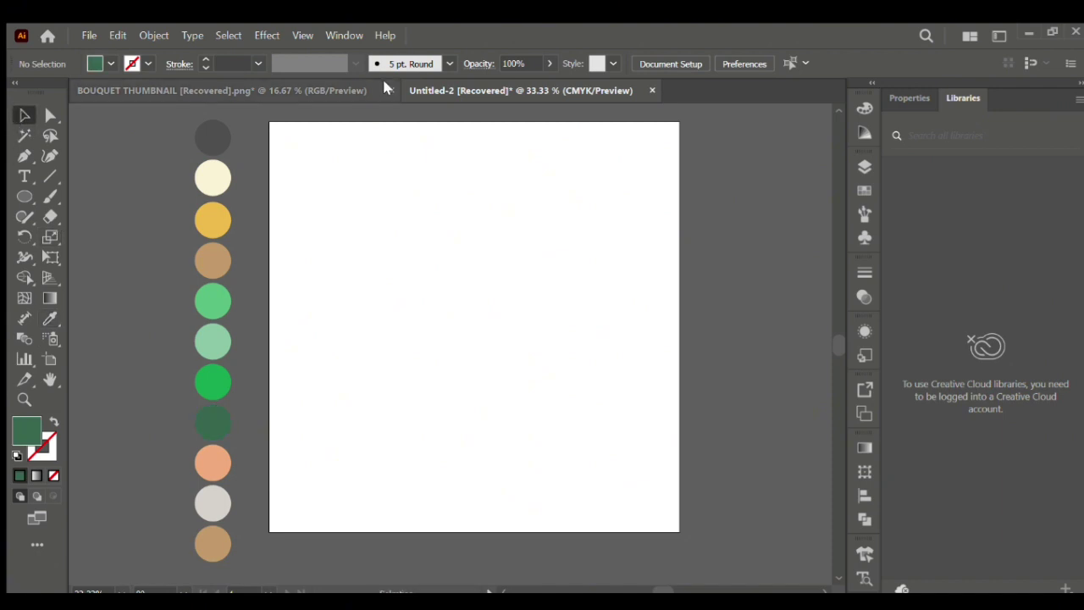
{"action": "left_click", "coordinate": [23, 196]}
{"action": "key", "text": "m"}
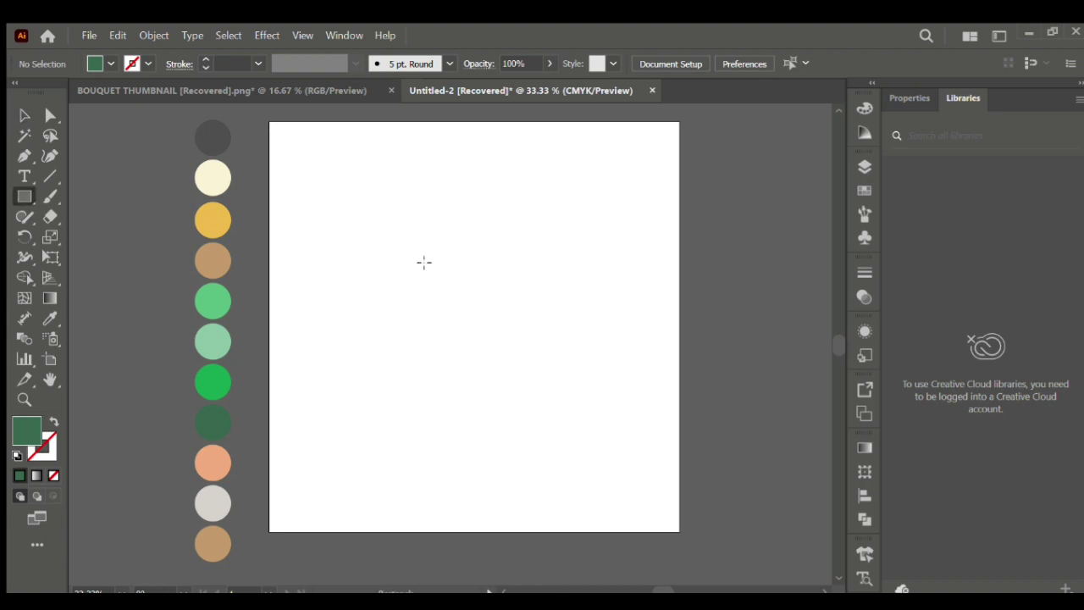
{"action": "left_click_drag", "start_coordinate": [462, 307], "coordinate": [560, 404]}
{"action": "left_click", "coordinate": [22, 116]}
{"action": "left_click_drag", "start_coordinate": [568, 204], "coordinate": [601, 311]}
Round the diamond's left and right corners fully to form a pointed leaf shape
{"action": "key", "text": "a"}
{"action": "left_click", "coordinate": [415, 166]}
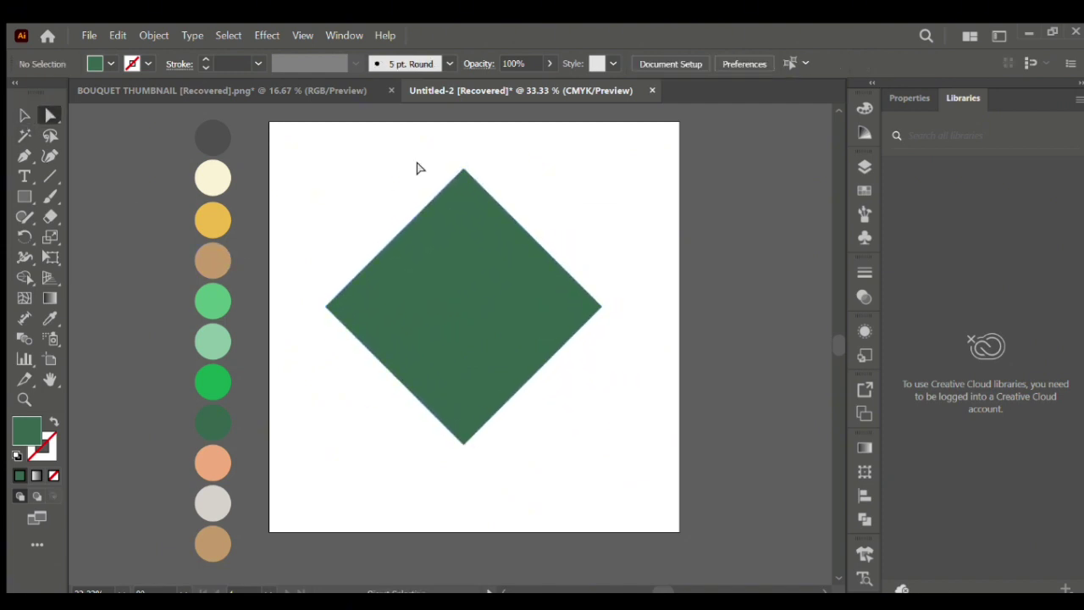
{"action": "left_click", "coordinate": [324, 307]}
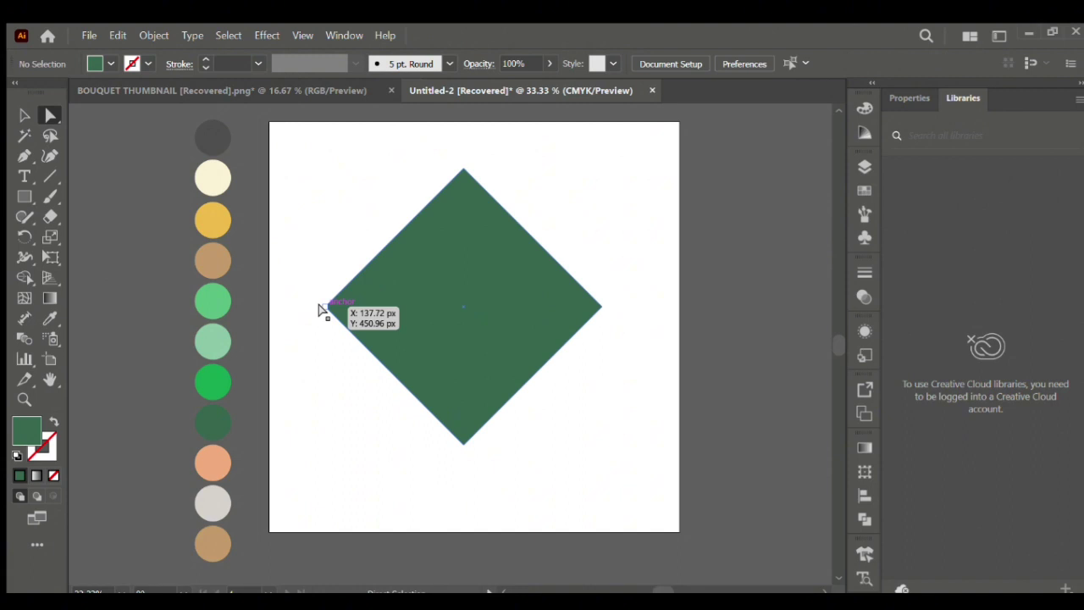
{"action": "left_click", "coordinate": [603, 306], "text": "shift"}
{"action": "left_click_drag", "start_coordinate": [336, 307], "coordinate": [608, 369]}
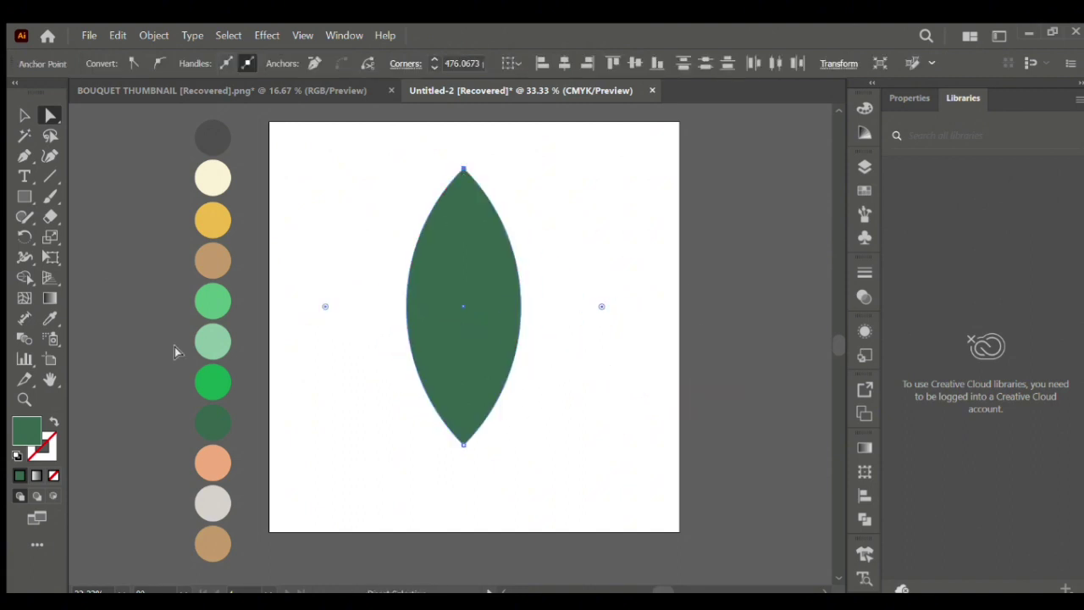
{"action": "left_click", "coordinate": [22, 115]}
{"action": "left_click", "coordinate": [344, 414]}
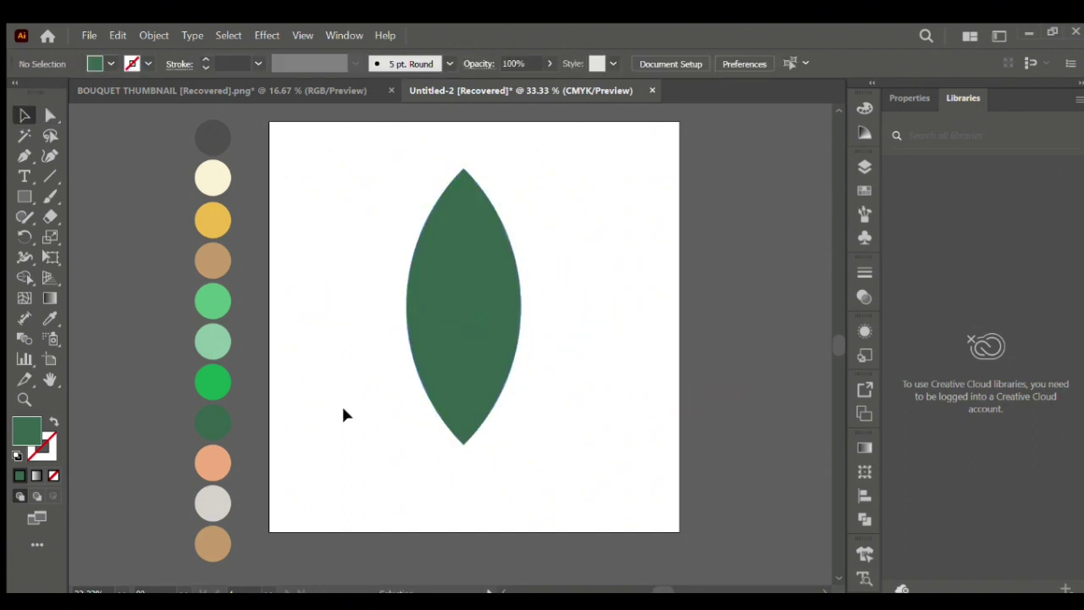
Draw a straight vertical line with the Pen tool from the leaf's upper tip to its lower tip
{"action": "left_click", "coordinate": [24, 156]}
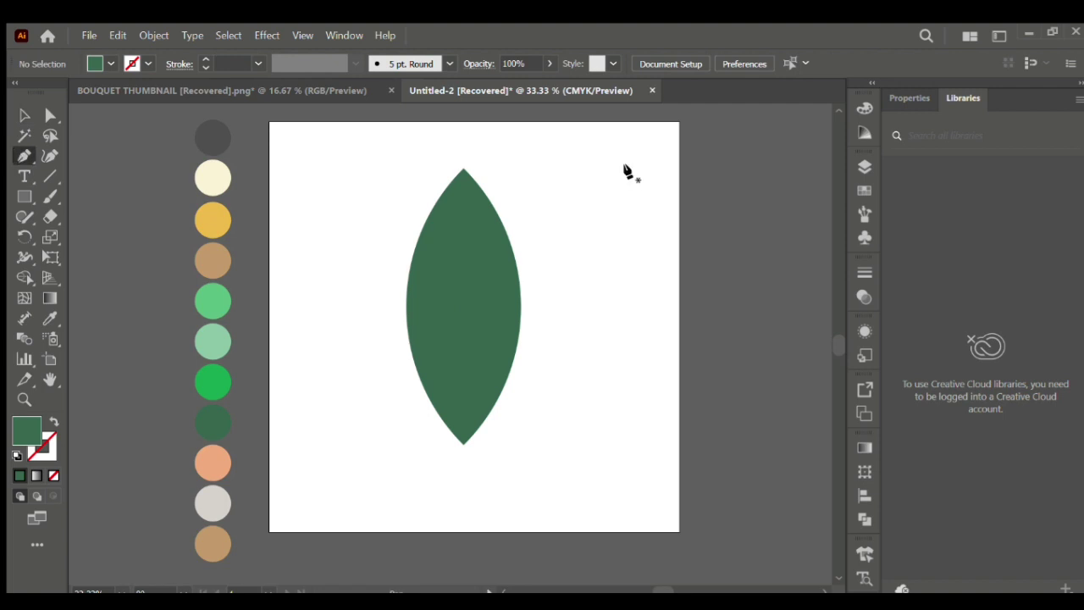
{"action": "left_click", "coordinate": [463, 170]}
{"action": "left_click", "coordinate": [463, 442]}
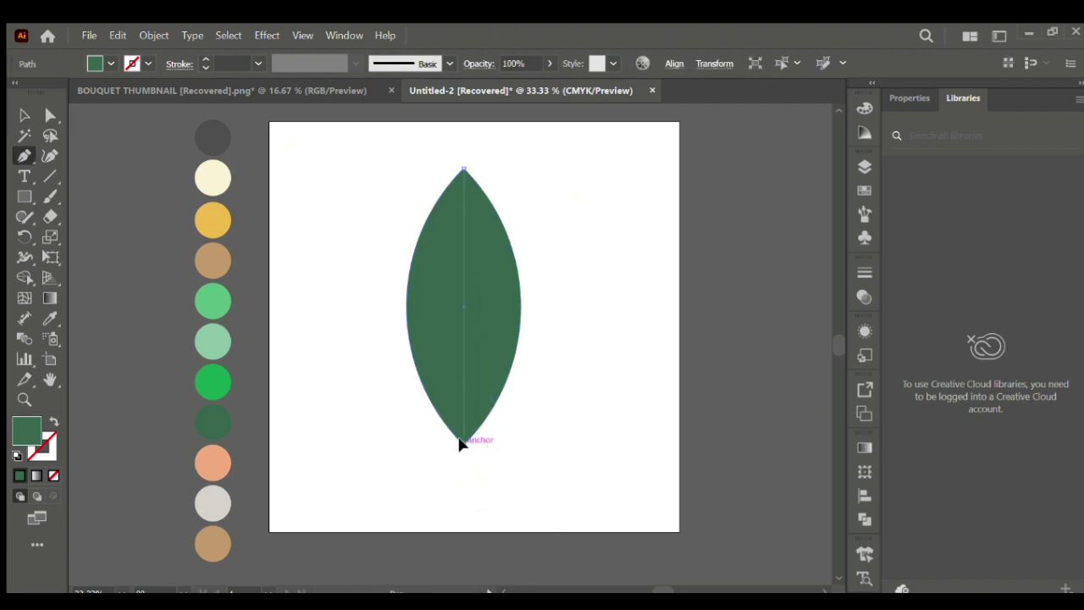
{"action": "left_click", "coordinate": [23, 116]}
{"action": "left_click", "coordinate": [334, 302]}
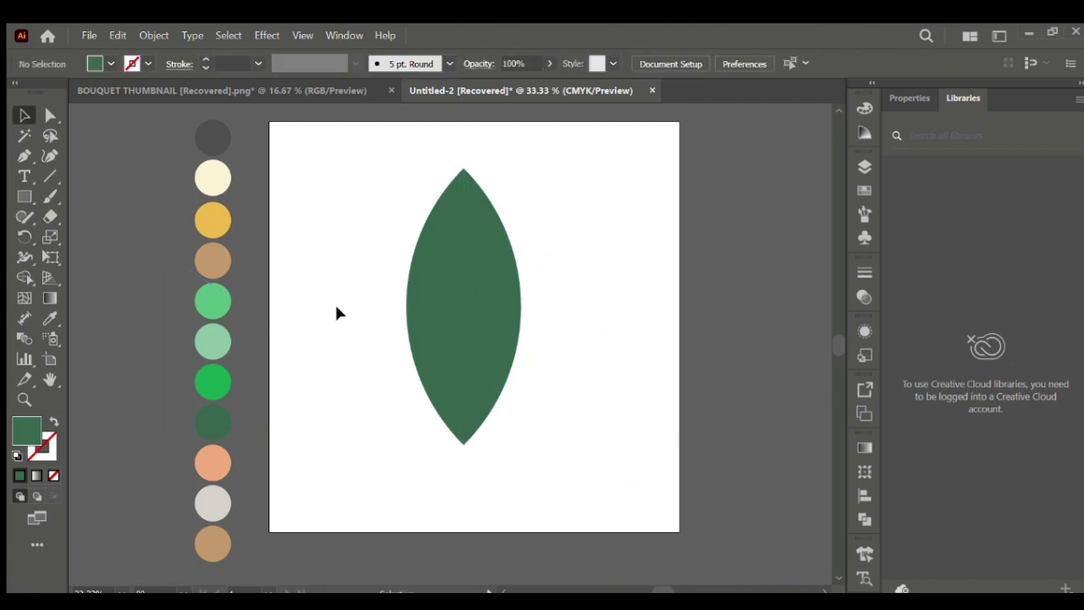
Give the leaf's centre line a 1 pt black stroke and no fill
{"action": "left_click", "coordinate": [463, 303]}
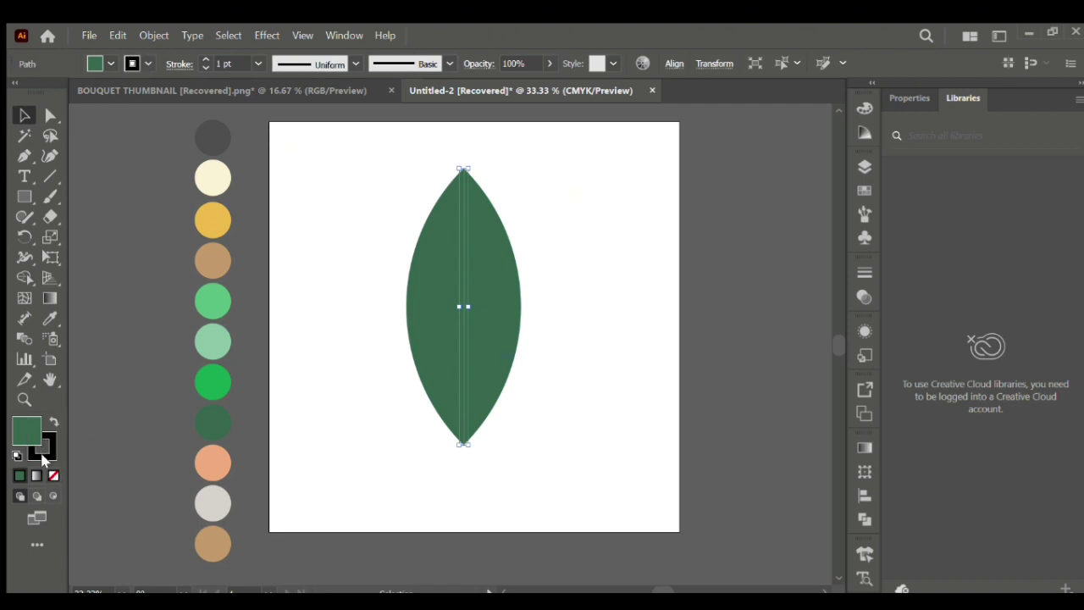
{"action": "left_click", "coordinate": [52, 475]}
{"action": "left_click", "coordinate": [405, 203]}
Extend both ends of the centre line slightly beyond the leaf's tips
{"action": "left_click", "coordinate": [50, 115]}
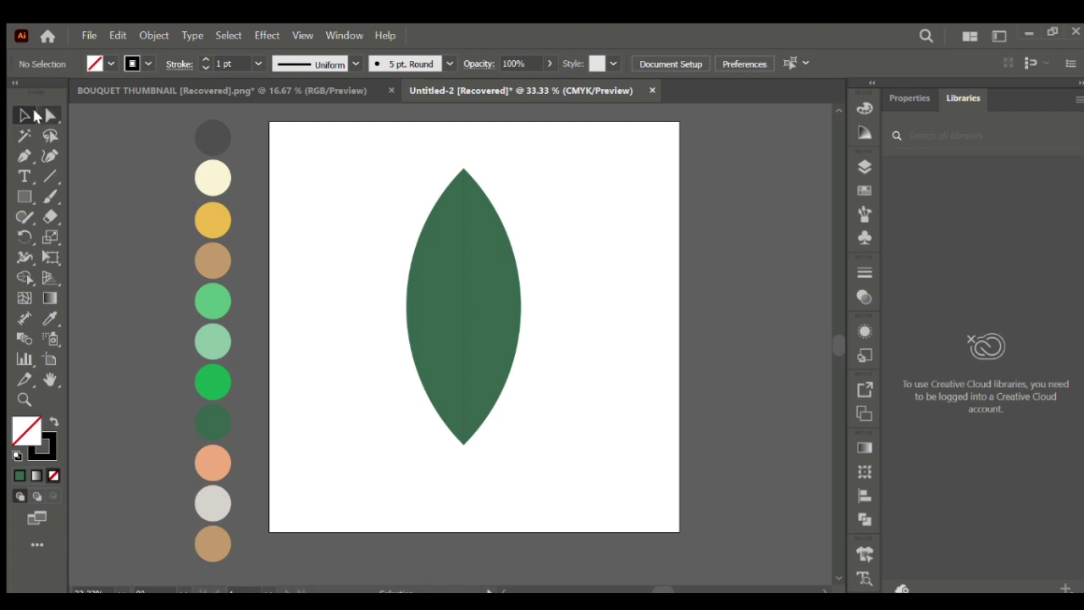
{"action": "left_click", "coordinate": [460, 169]}
{"action": "left_click_drag", "start_coordinate": [459, 170], "coordinate": [463, 153]}
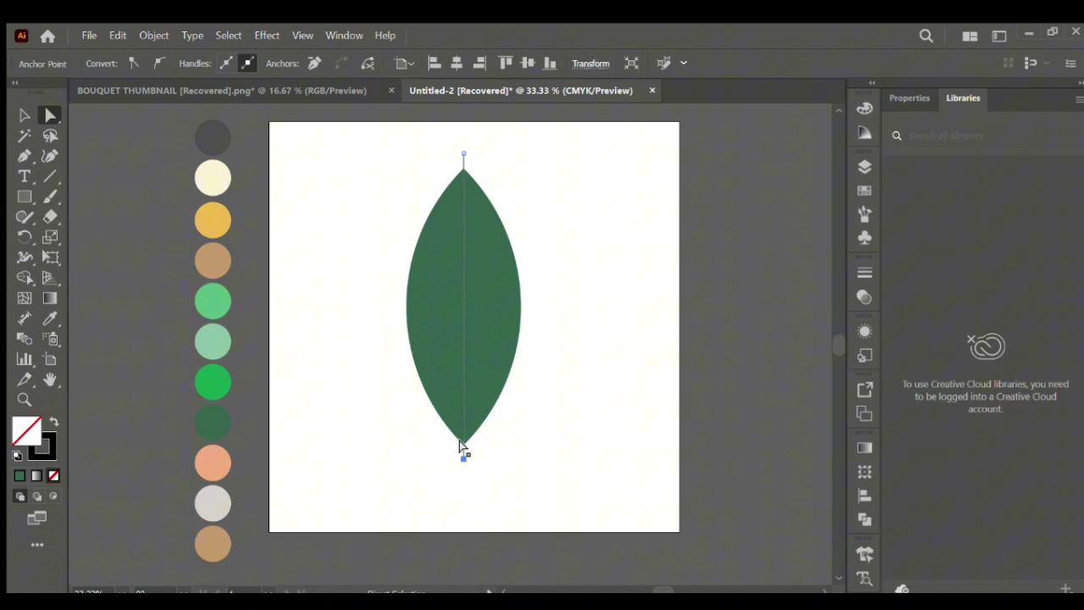
{"action": "left_click", "coordinate": [296, 201]}
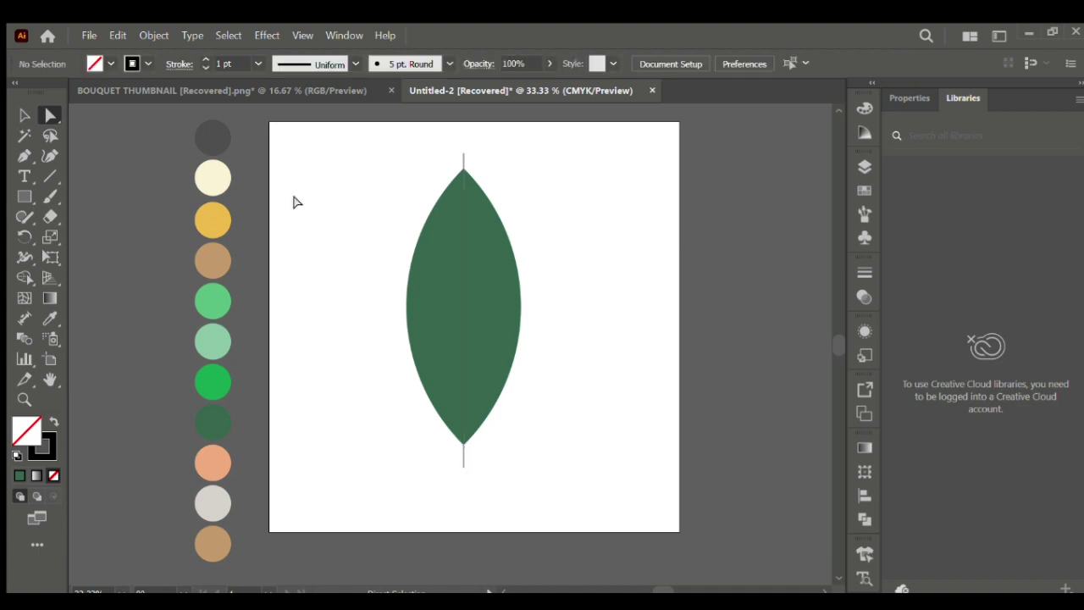
Draw a diagonal vein line from the upper part of the centre line out past the leaf's upper-right edge
{"action": "key", "text": "ctrl+plus"}
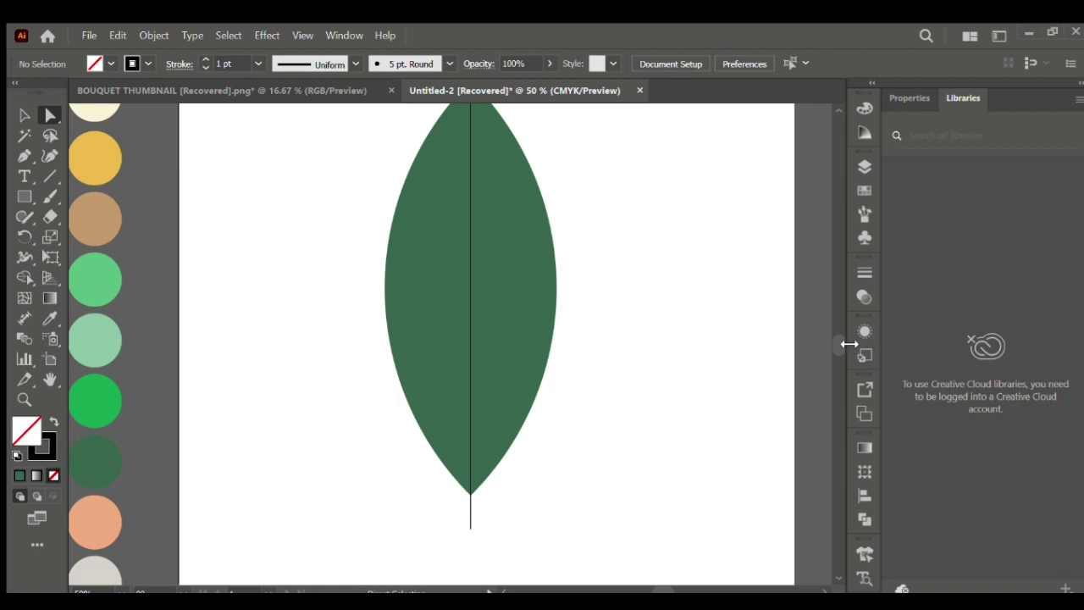
{"action": "scroll", "coordinate": [834, 340], "scroll_direction": "up", "scroll_amount": 3}
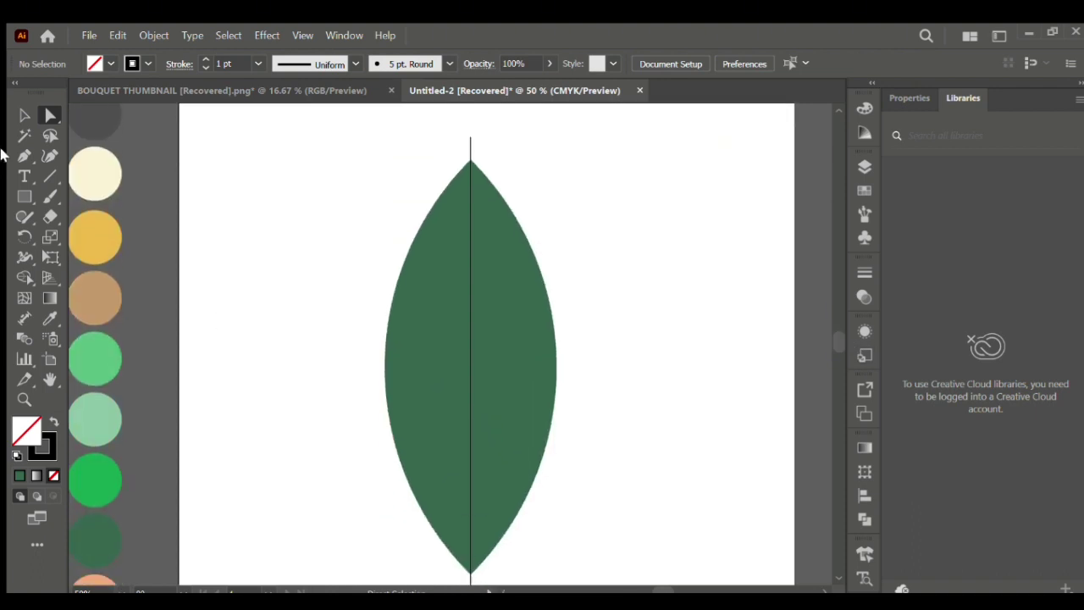
{"action": "left_click", "coordinate": [24, 156]}
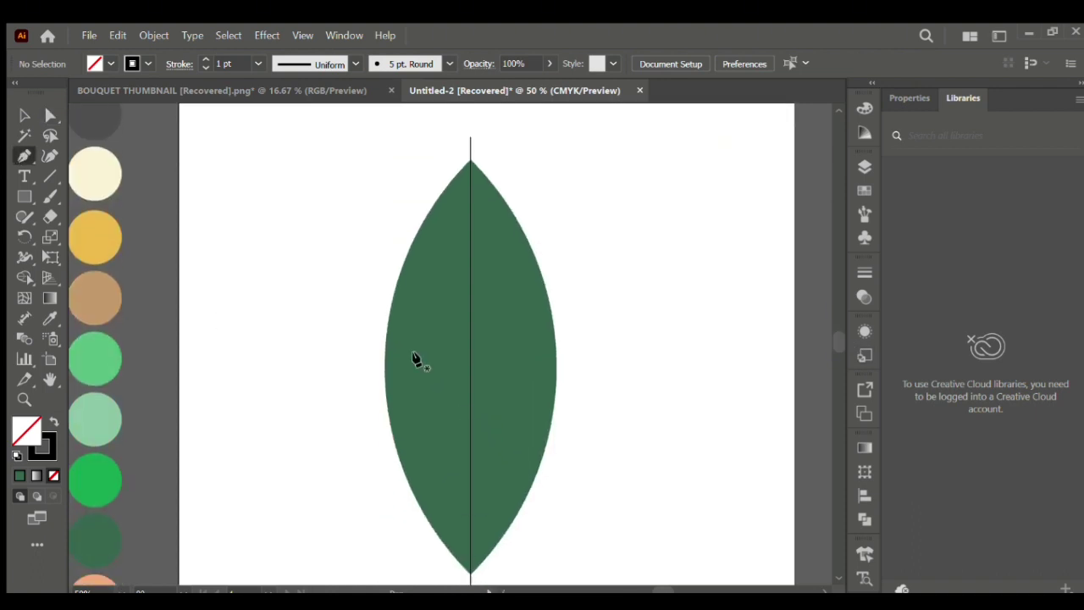
{"action": "left_click", "coordinate": [470, 312]}
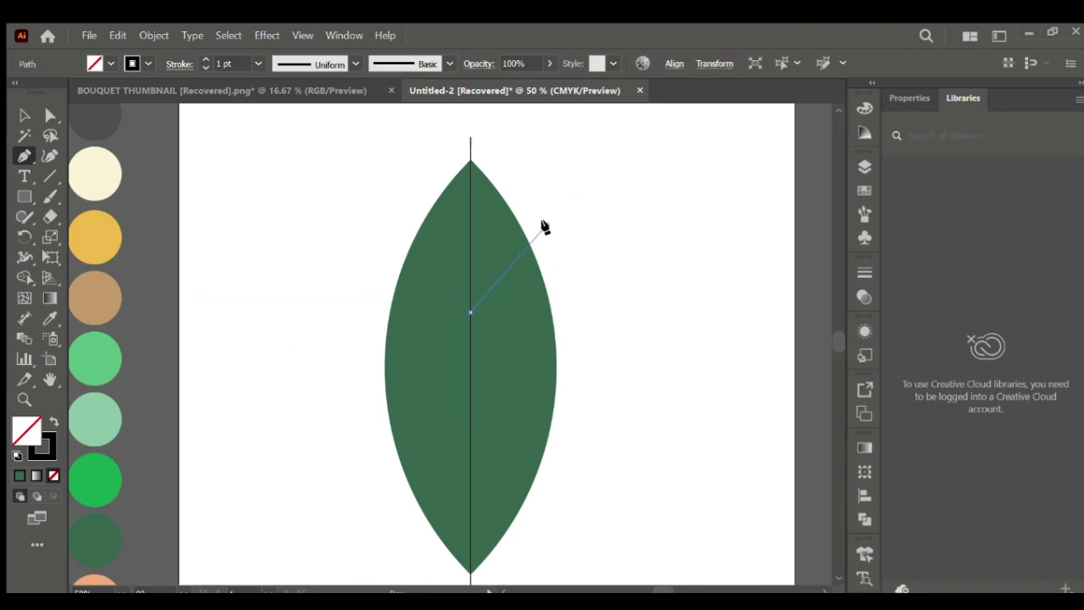
{"action": "left_click", "coordinate": [544, 225]}
{"action": "key", "text": "v"}
{"action": "left_click", "coordinate": [342, 131]}
Draw two more diagonal vein lines from the centre line, one past the leaf's left edge and a lower one past its right edge
{"action": "key", "text": "p"}
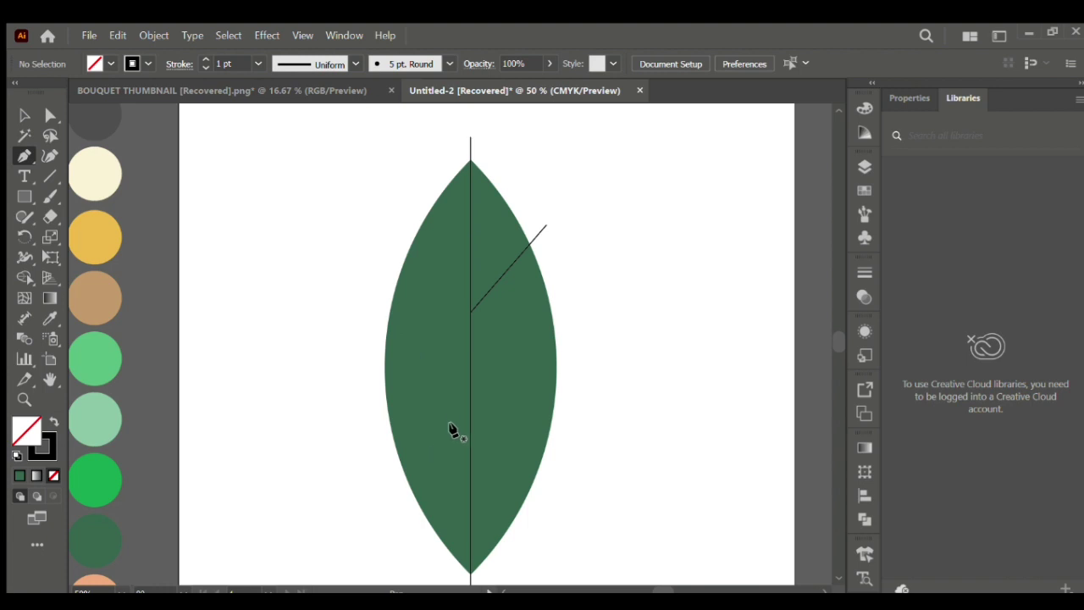
{"action": "left_click", "coordinate": [471, 407]}
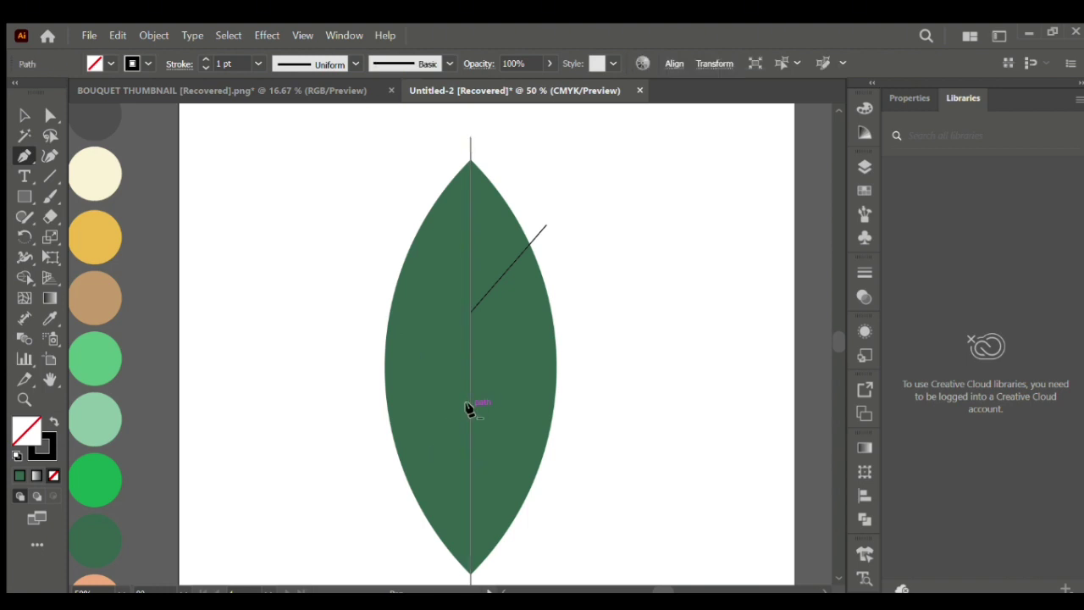
{"action": "left_click", "coordinate": [333, 275]}
{"action": "key", "text": "v"}
{"action": "key", "text": "p"}
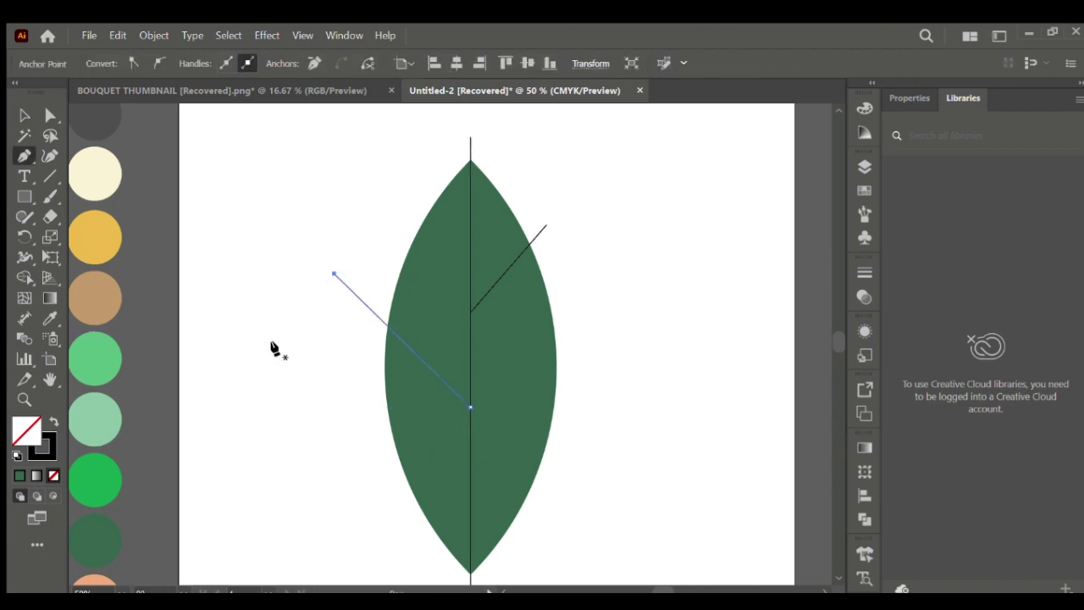
{"action": "left_click", "coordinate": [471, 476]}
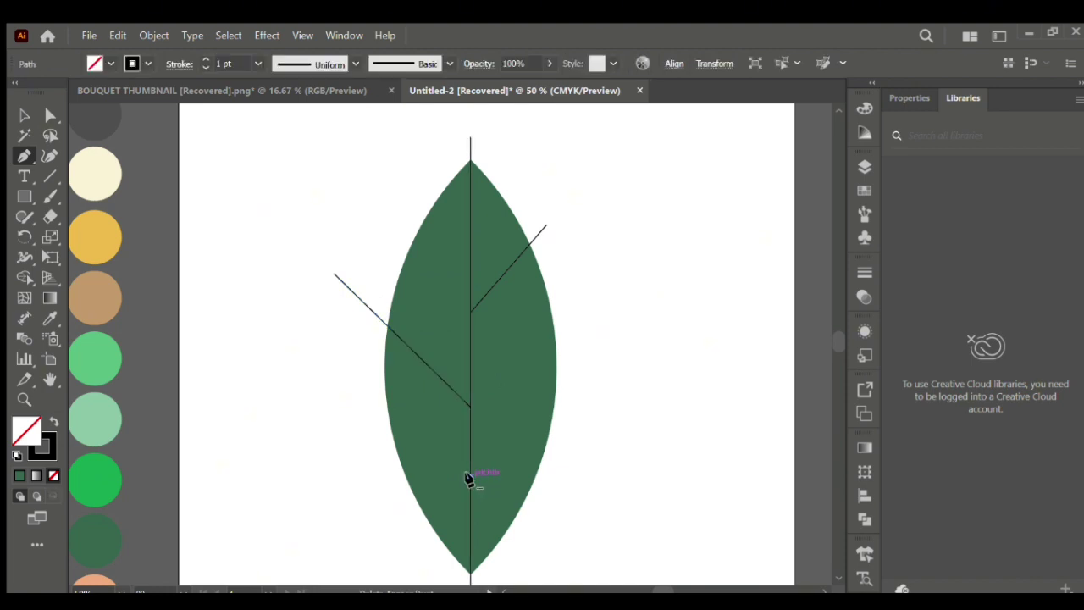
{"action": "left_click", "coordinate": [572, 372]}
{"action": "key", "text": "v"}
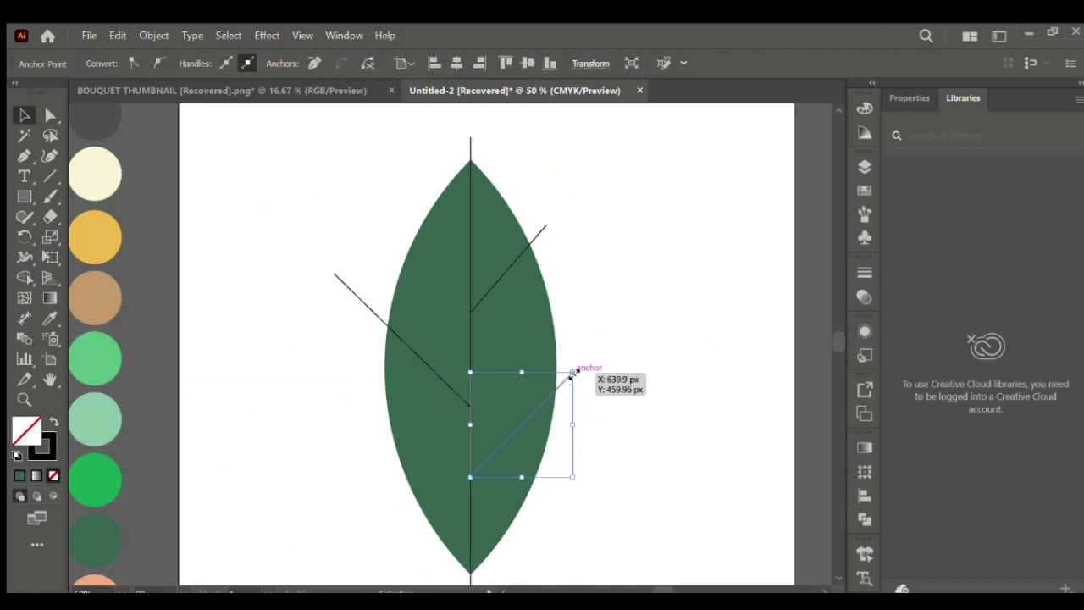
{"action": "left_click", "coordinate": [634, 314]}
Divide the leaf along the centre and vein lines with Pathfinder and ungroup the resulting pieces
{"action": "left_click_drag", "start_coordinate": [311, 153], "coordinate": [574, 444]}
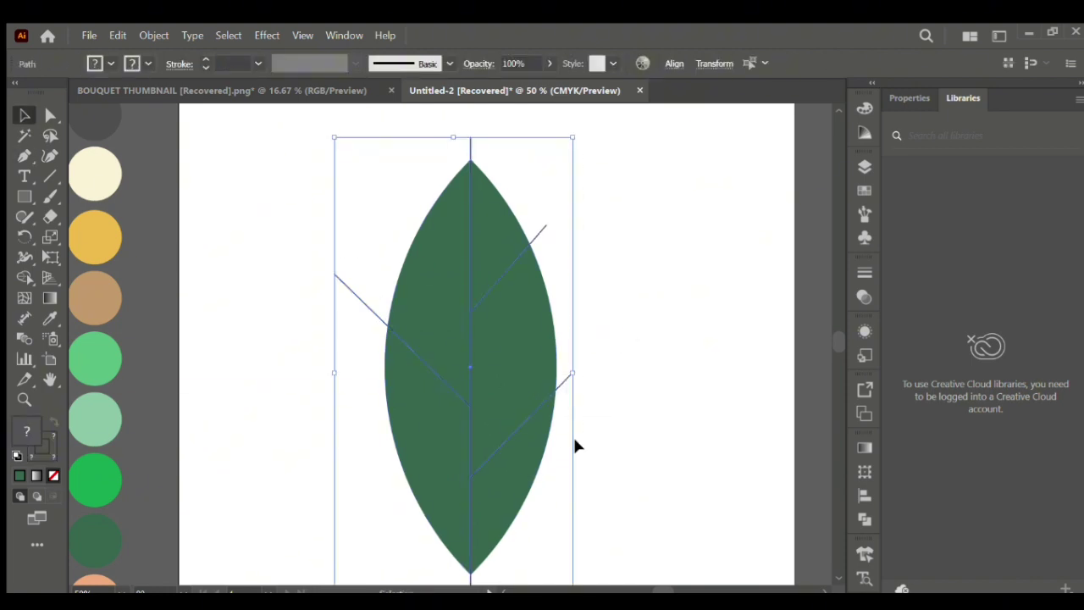
{"action": "scroll", "coordinate": [839, 342], "scroll_direction": "down", "scroll_amount": 2}
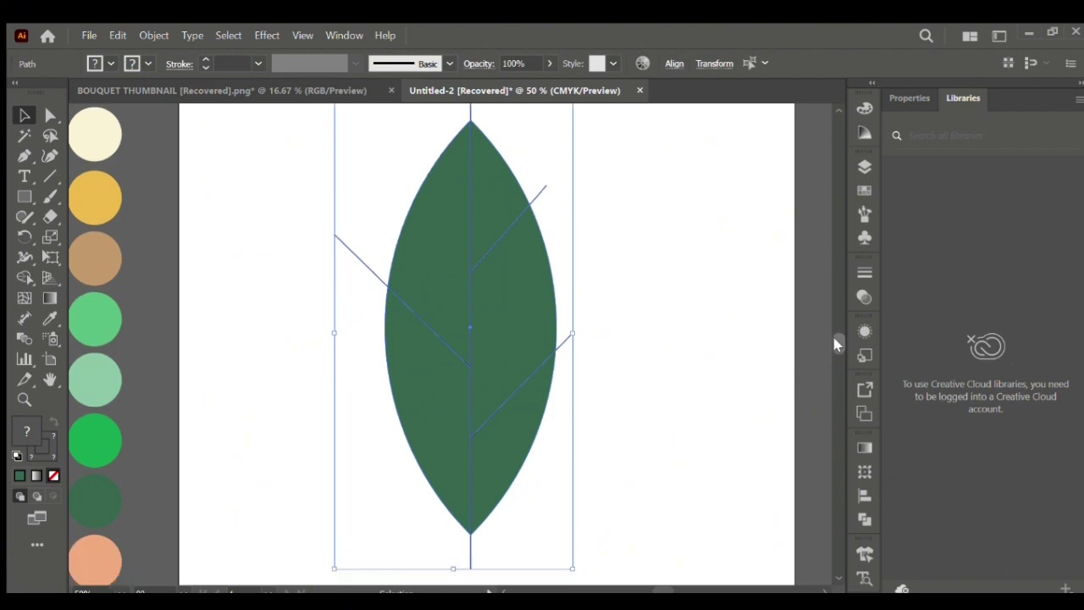
{"action": "scroll", "coordinate": [838, 342], "scroll_direction": "up", "scroll_amount": 3}
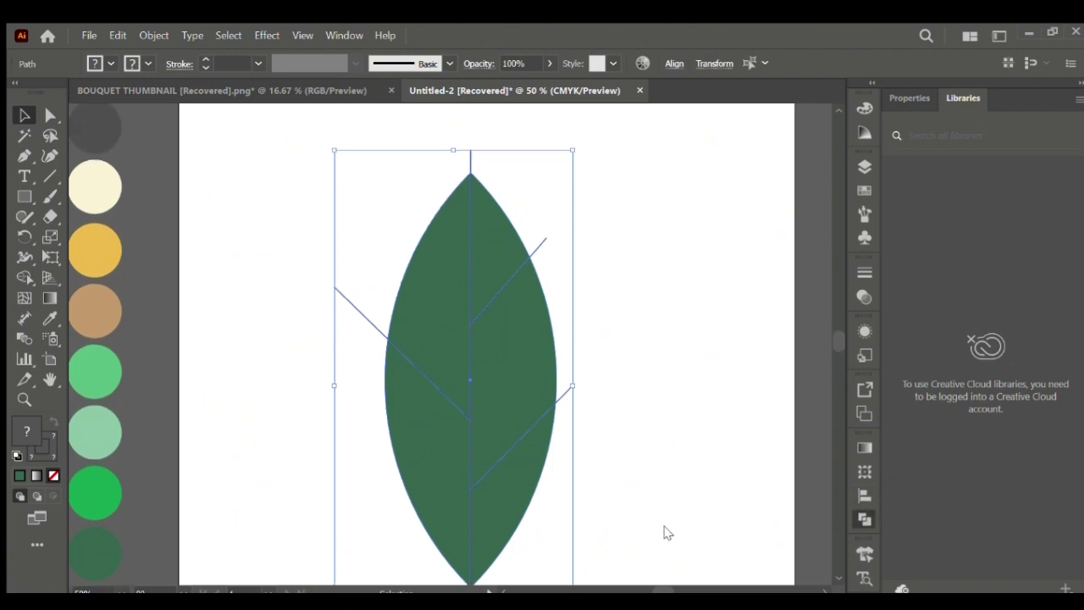
{"action": "key", "text": "ctrl+7"}
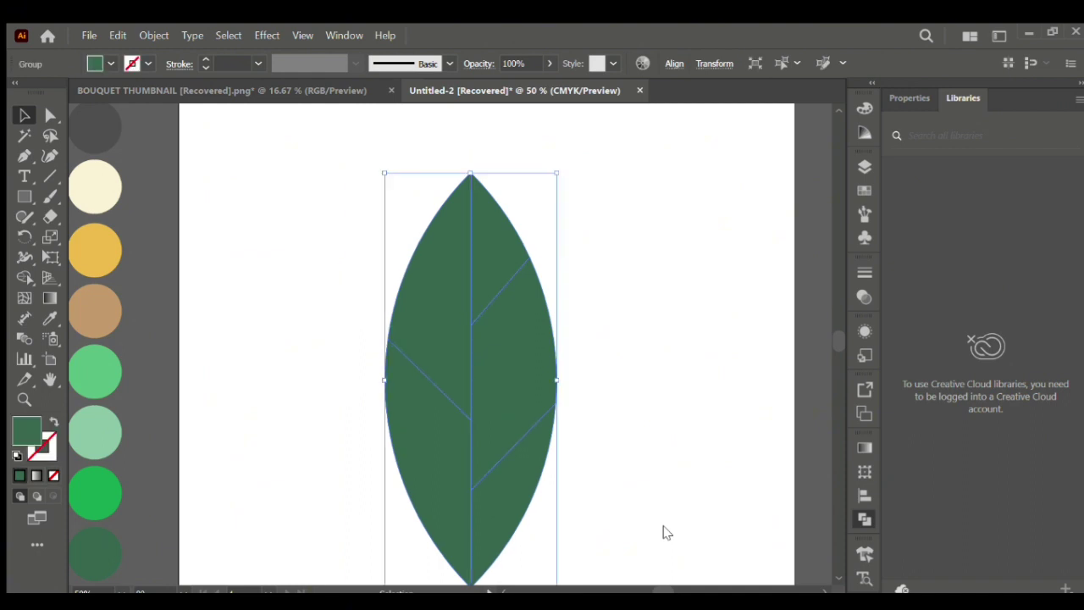
{"action": "left_click", "coordinate": [367, 279]}
{"action": "left_click", "coordinate": [552, 423]}
{"action": "left_click", "coordinate": [641, 288]}
Check the leaf's divided sections by selecting them one after another
{"action": "left_click", "coordinate": [436, 307]}
{"action": "left_click", "coordinate": [442, 484]}
{"action": "left_click", "coordinate": [503, 452]}
{"action": "left_click", "coordinate": [502, 399]}
{"action": "left_click", "coordinate": [502, 281]}
{"action": "left_click", "coordinate": [494, 232]}
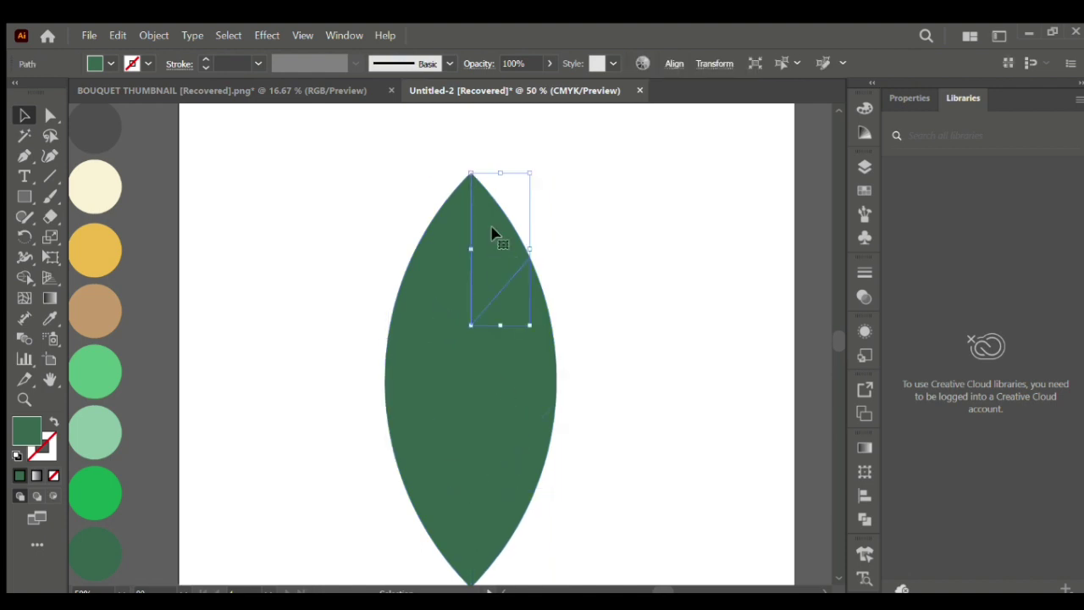
{"action": "left_click", "coordinate": [437, 235]}
Fill the leaf's upper-left section with the light mint green sampled from the palette circles
{"action": "left_click", "coordinate": [421, 244]}
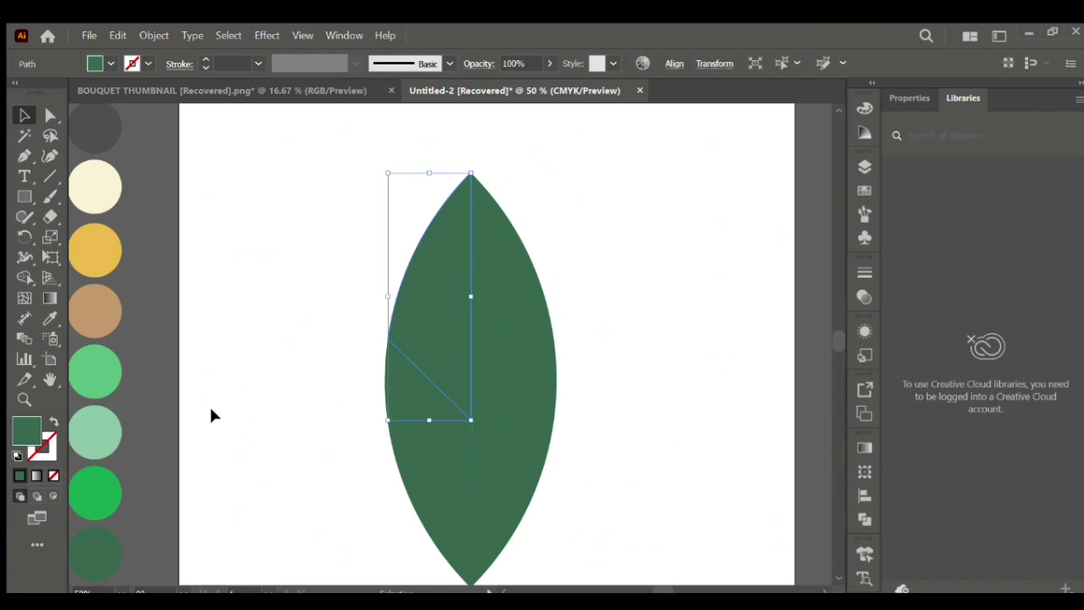
{"action": "left_click_drag", "start_coordinate": [657, 586], "coordinate": [655, 586]}
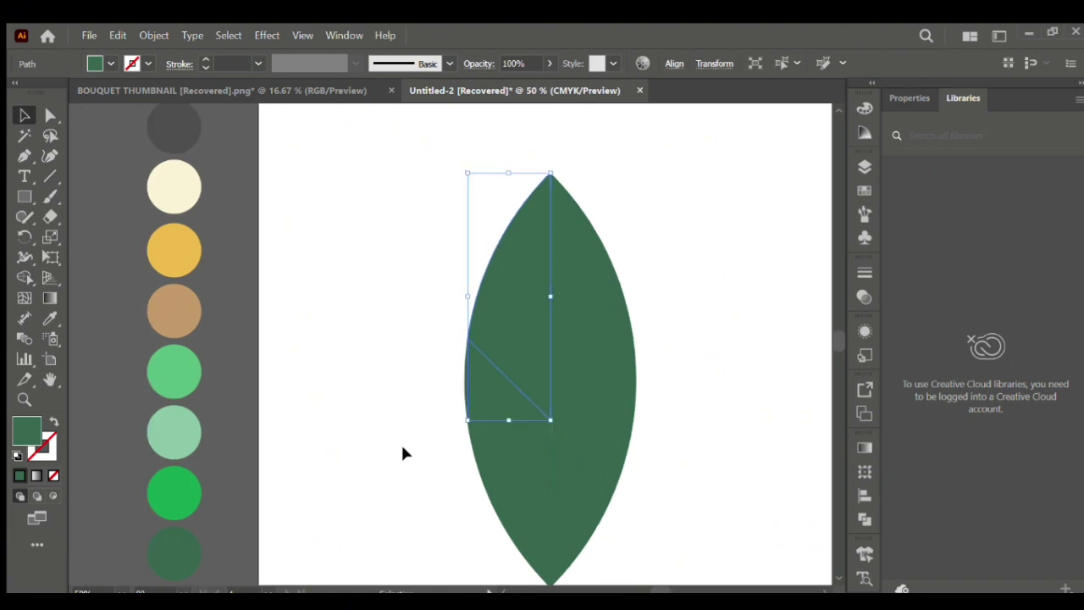
{"action": "left_click", "coordinate": [48, 316]}
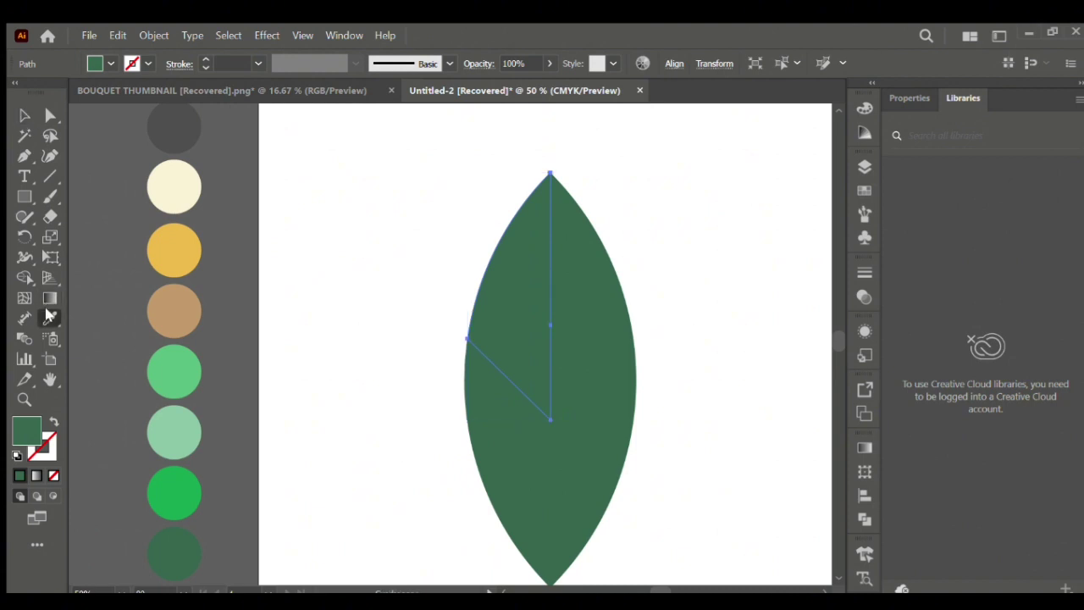
{"action": "left_click", "coordinate": [180, 430]}
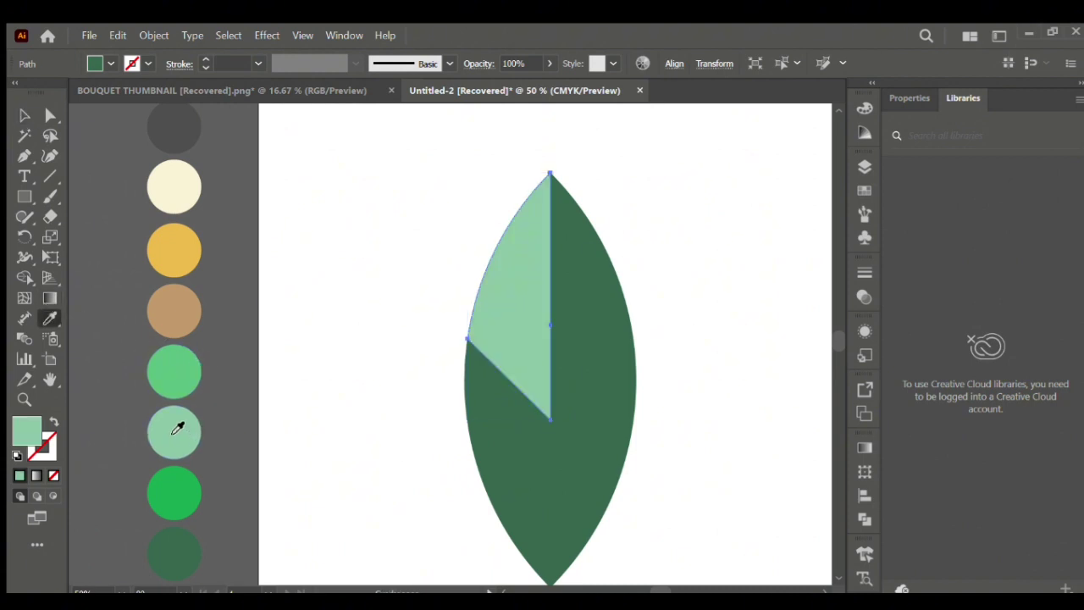
Fill the leaf's upper-right section with the bright green sampled from the palette circles
{"action": "left_click", "coordinate": [23, 116]}
{"action": "left_click", "coordinate": [42, 317]}
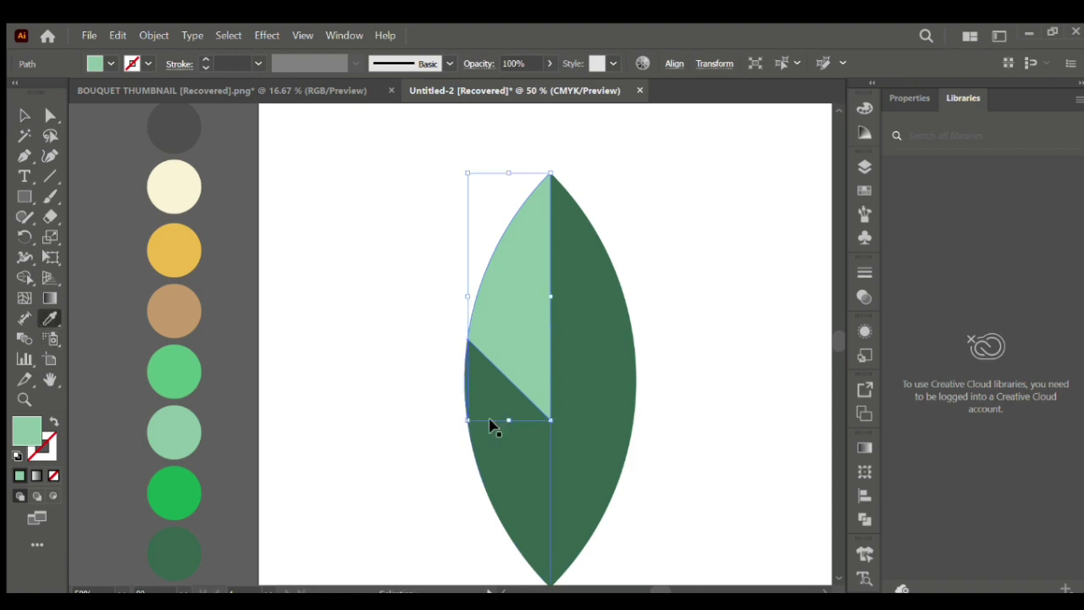
{"action": "left_click", "coordinate": [508, 497], "text": "ctrl"}
{"action": "left_click", "coordinate": [577, 284], "text": "ctrl"}
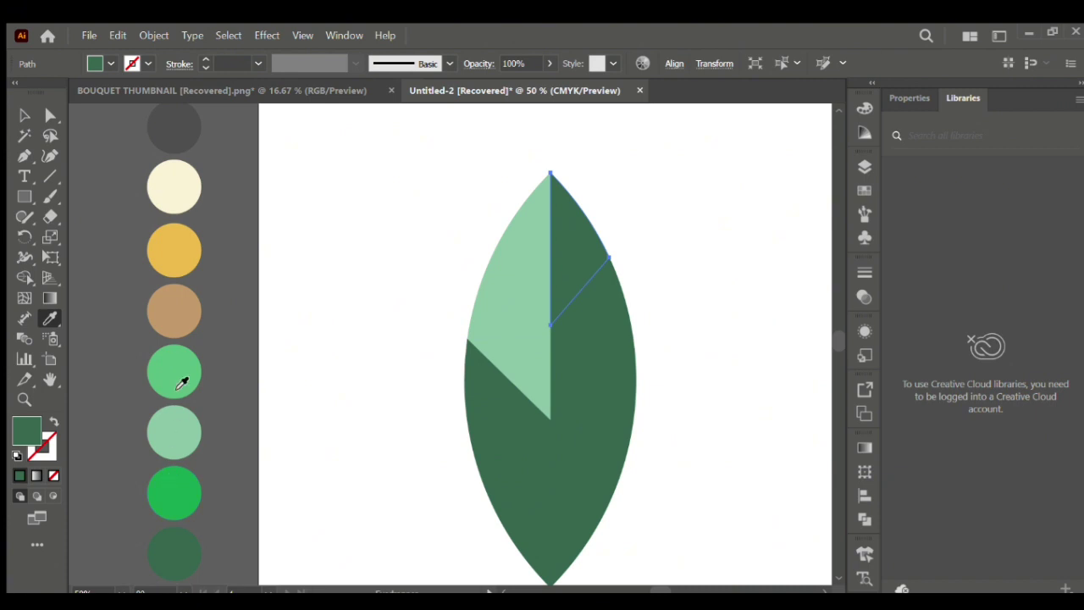
{"action": "left_click", "coordinate": [168, 498]}
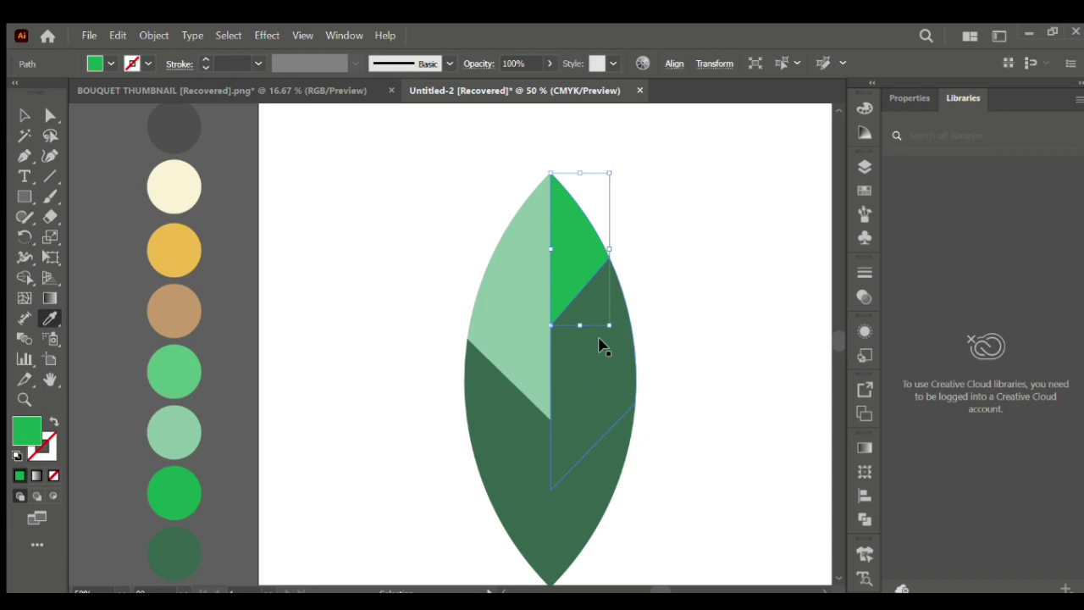
Fill the leaf's middle-right section with the medium green and its lower-right section with the tan sampled from the palette circles
{"action": "left_click", "coordinate": [593, 416], "text": "ctrl"}
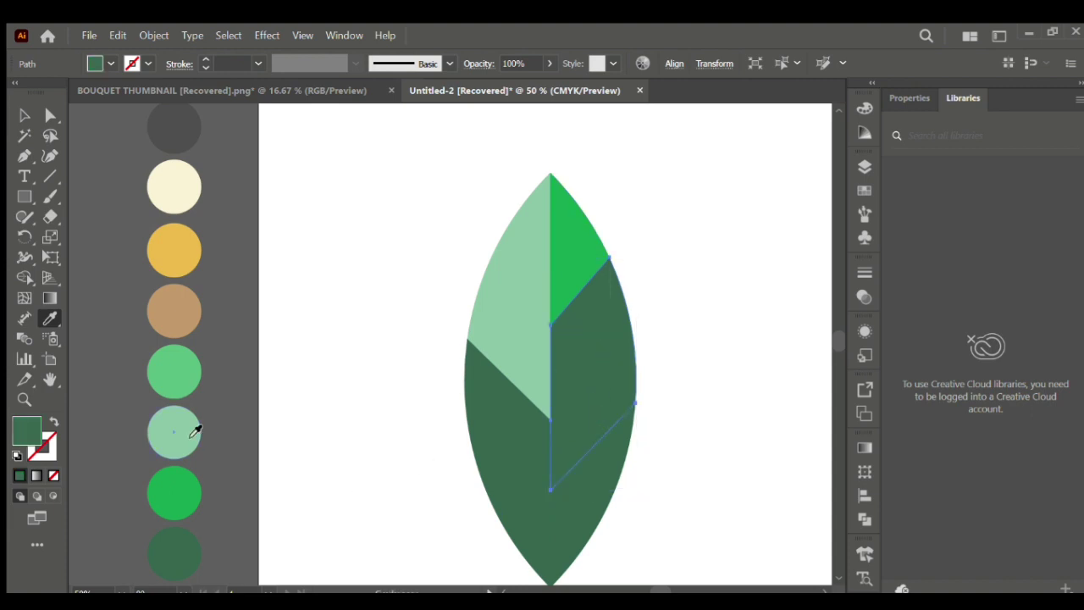
{"action": "left_click", "coordinate": [176, 385]}
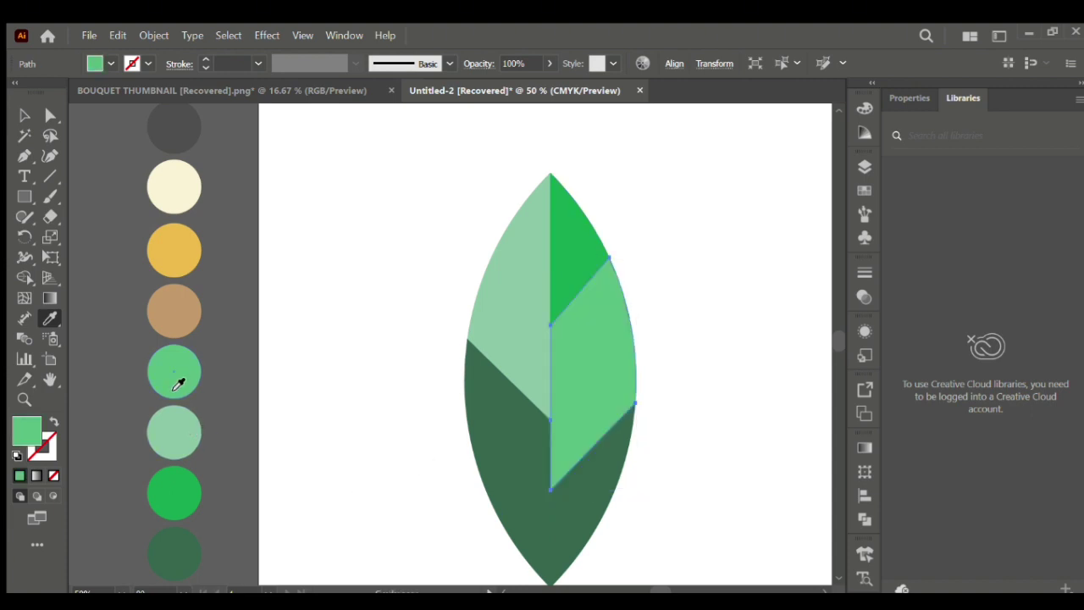
{"action": "left_click", "coordinate": [571, 522], "text": "ctrl"}
{"action": "left_click", "coordinate": [178, 306]}
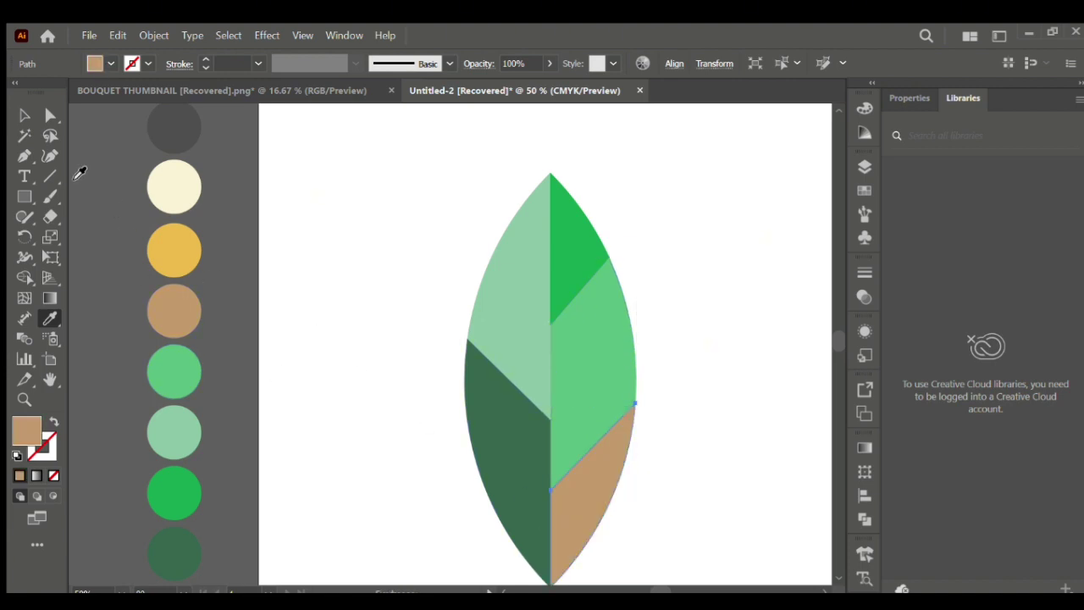
{"action": "left_click", "coordinate": [22, 113]}
{"action": "left_click", "coordinate": [381, 290]}
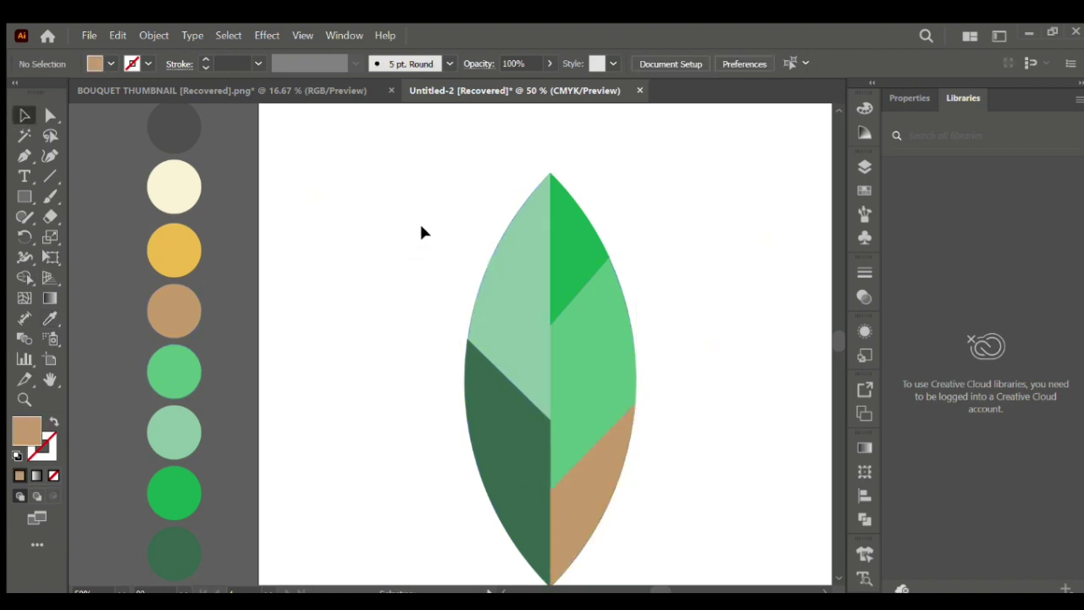
Draw a small black ellipse across the leaf's upper-left edge and copy it onto the right edge and the lower-left edge
{"action": "key", "text": "ctrl+minus"}
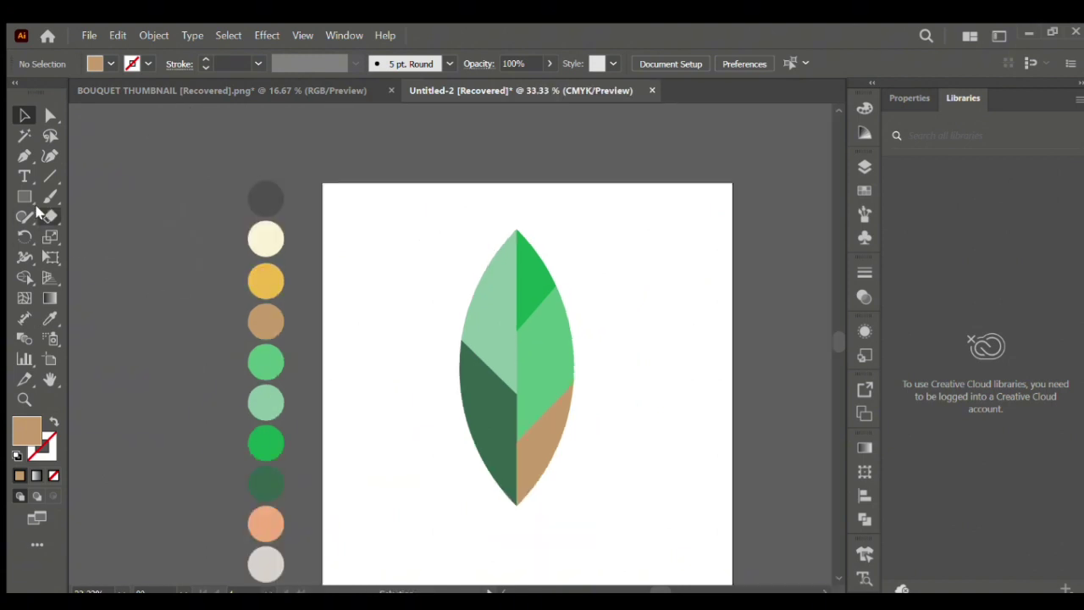
{"action": "key", "text": "l"}
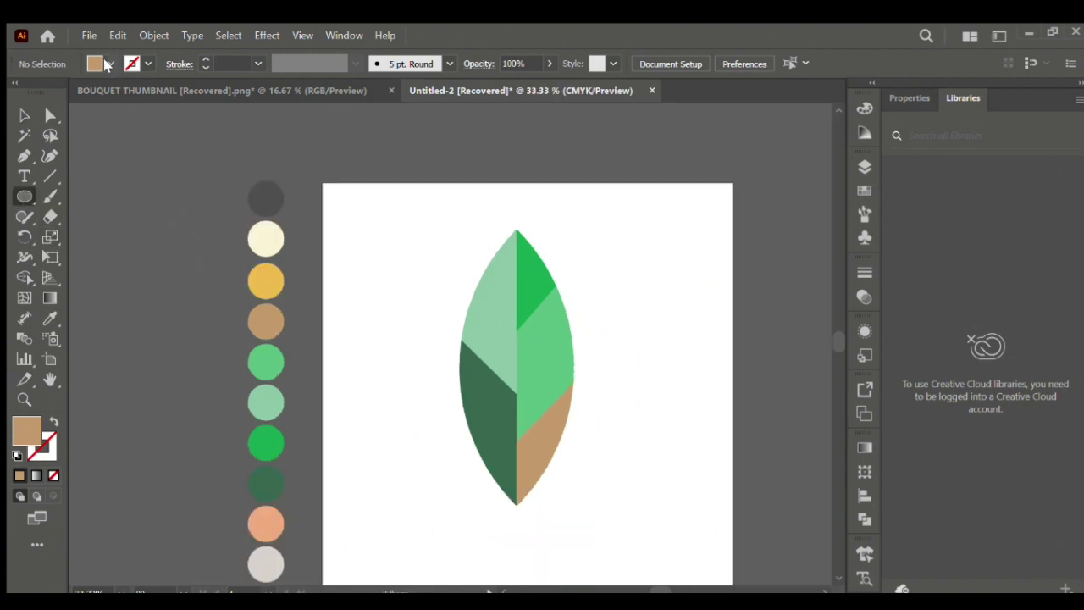
{"action": "key", "text": "d"}
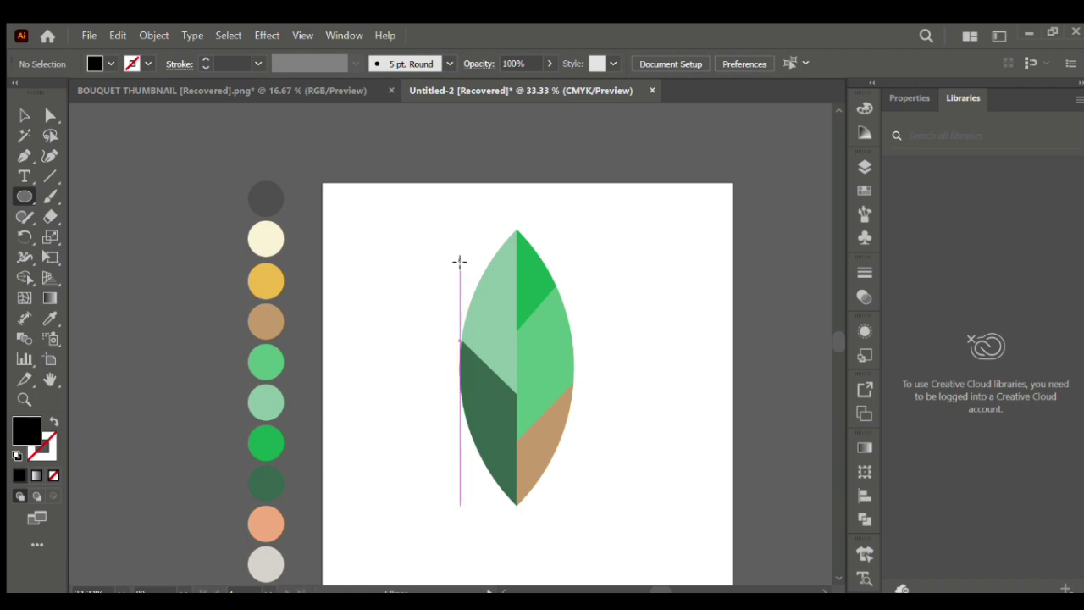
{"action": "left_click_drag", "start_coordinate": [465, 270], "coordinate": [501, 289]}
{"action": "key", "text": "v"}
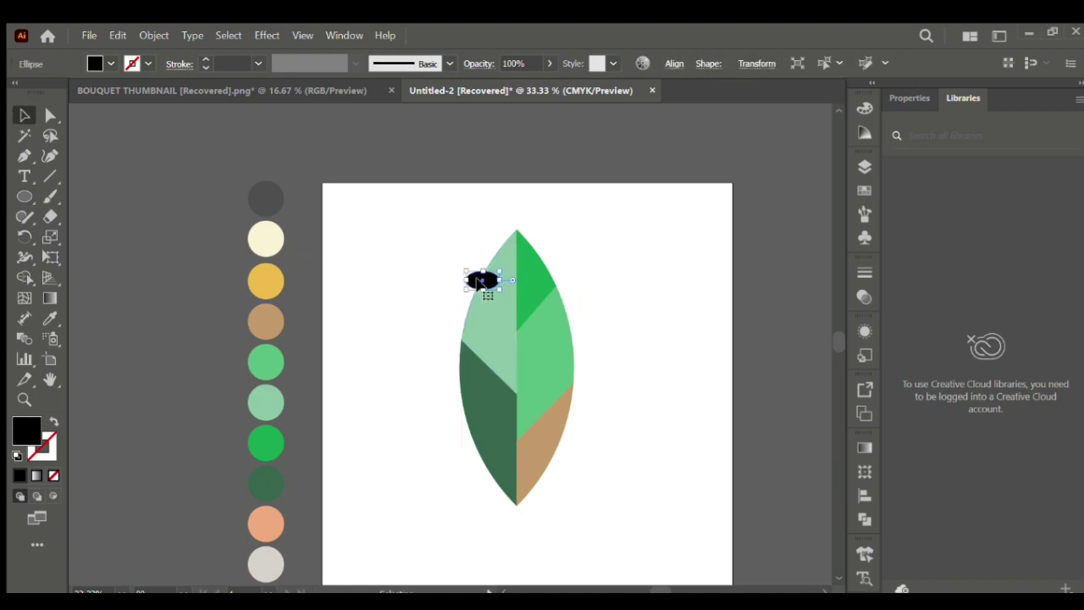
{"action": "left_click_drag", "start_coordinate": [479, 282], "coordinate": [578, 349]}
{"action": "left_click_drag", "start_coordinate": [577, 350], "coordinate": [471, 448]}
Cut the left ellipses out of the leaf as notches and remove the right ellipse's outer part with Shape Builder
{"action": "key", "text": "ctrl+a"}
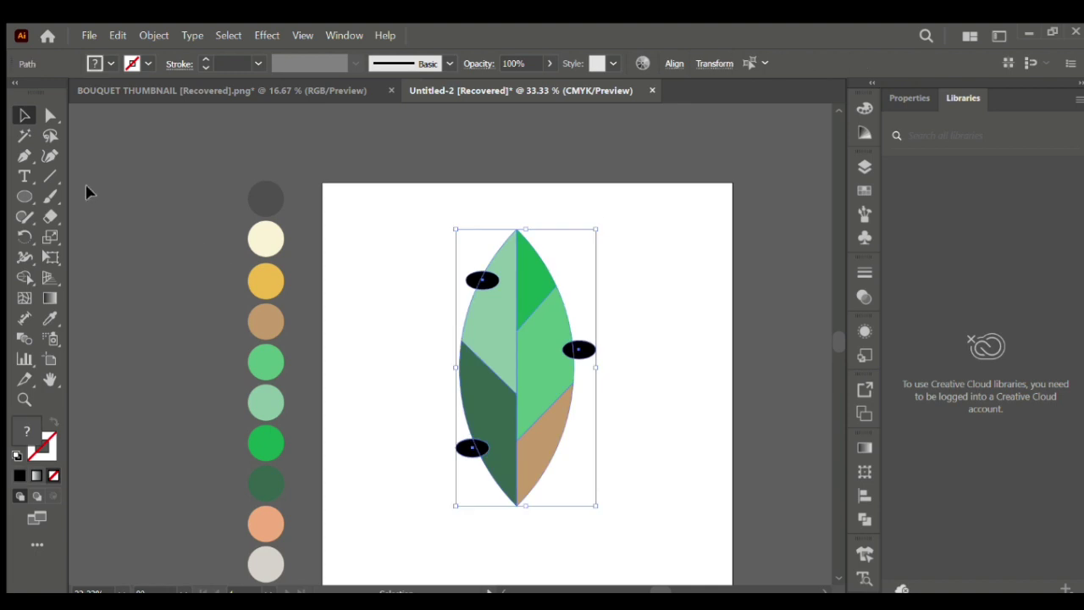
{"action": "left_click", "coordinate": [24, 276]}
{"action": "left_click", "coordinate": [483, 280], "text": "alt"}
{"action": "left_click", "coordinate": [472, 447], "text": "alt"}
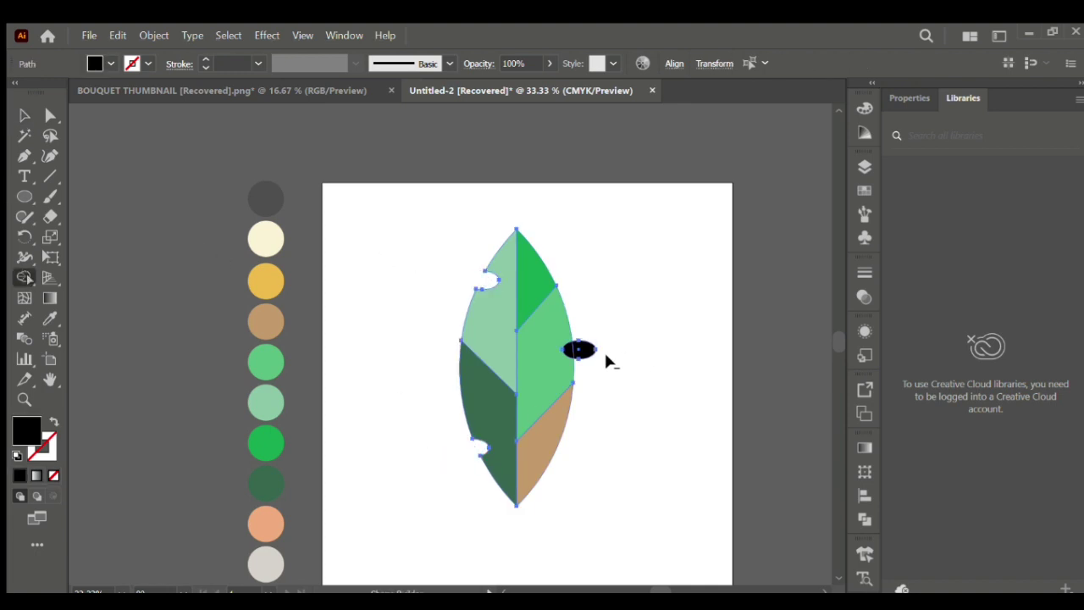
{"action": "left_click", "coordinate": [584, 350], "text": "alt"}
{"action": "left_click", "coordinate": [25, 116]}
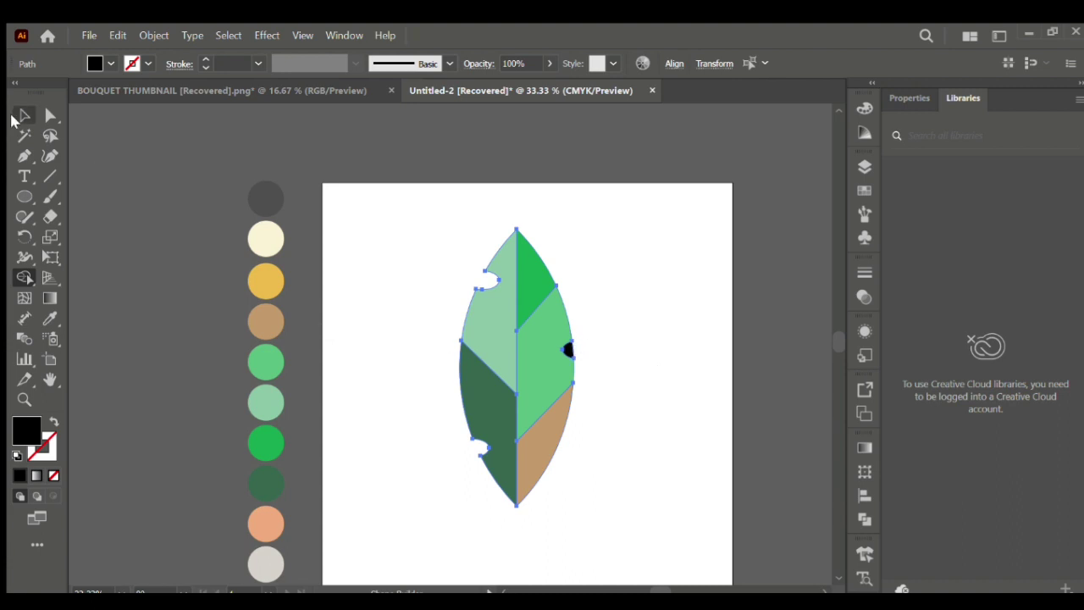
{"action": "left_click", "coordinate": [694, 372]}
Fill the black ellipse remnant on the leaf's right edge with the light mint green sampled from the upper-left section
{"action": "left_click", "coordinate": [566, 349]}
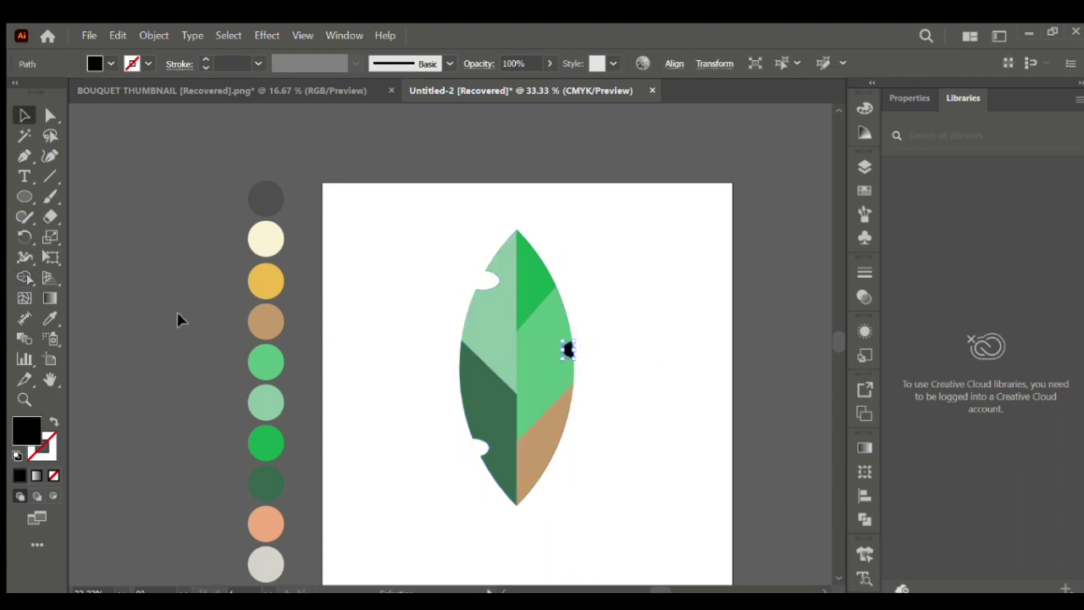
{"action": "left_click", "coordinate": [50, 318]}
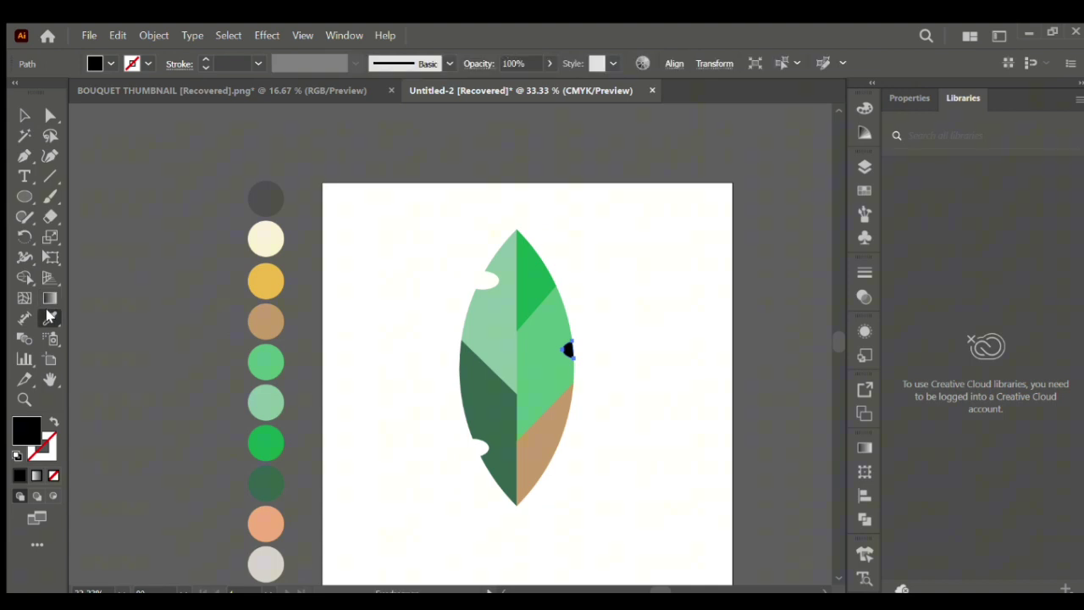
{"action": "left_click", "coordinate": [504, 325]}
{"action": "left_click", "coordinate": [25, 116]}
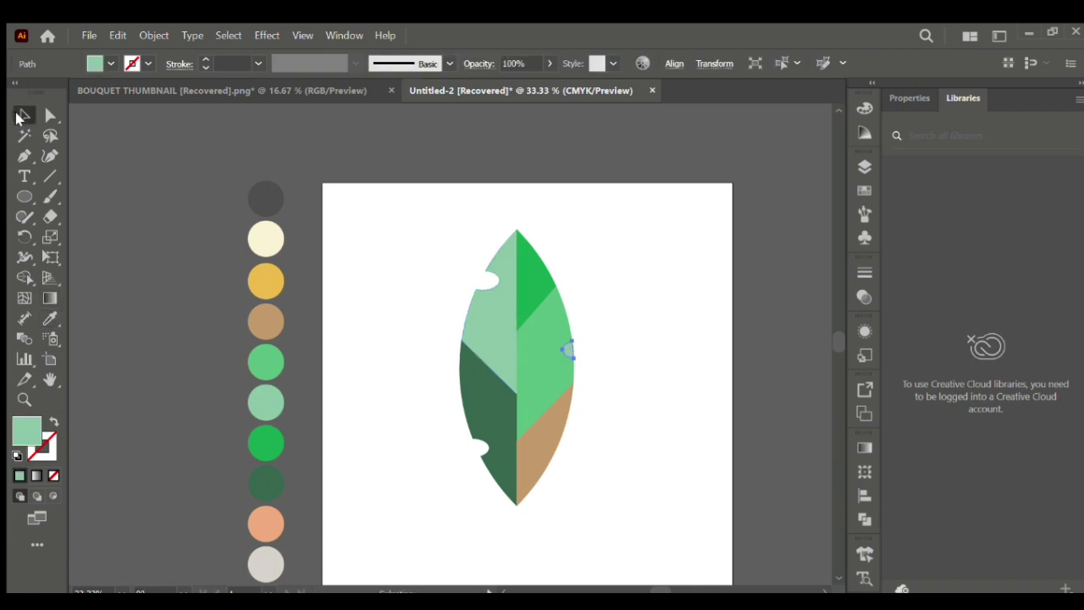
{"action": "left_click", "coordinate": [88, 233]}
Group all the leaf's pieces and place a copy of the group to the left of the original
{"action": "left_click_drag", "start_coordinate": [422, 245], "coordinate": [588, 451]}
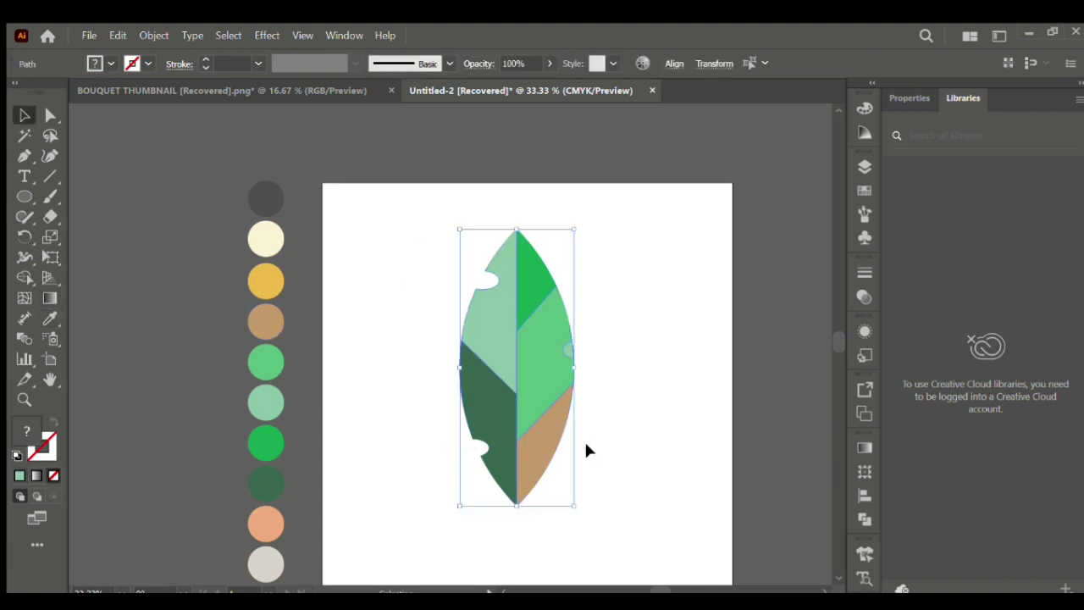
{"action": "key", "text": "ctrl+g"}
{"action": "left_click", "coordinate": [617, 320]}
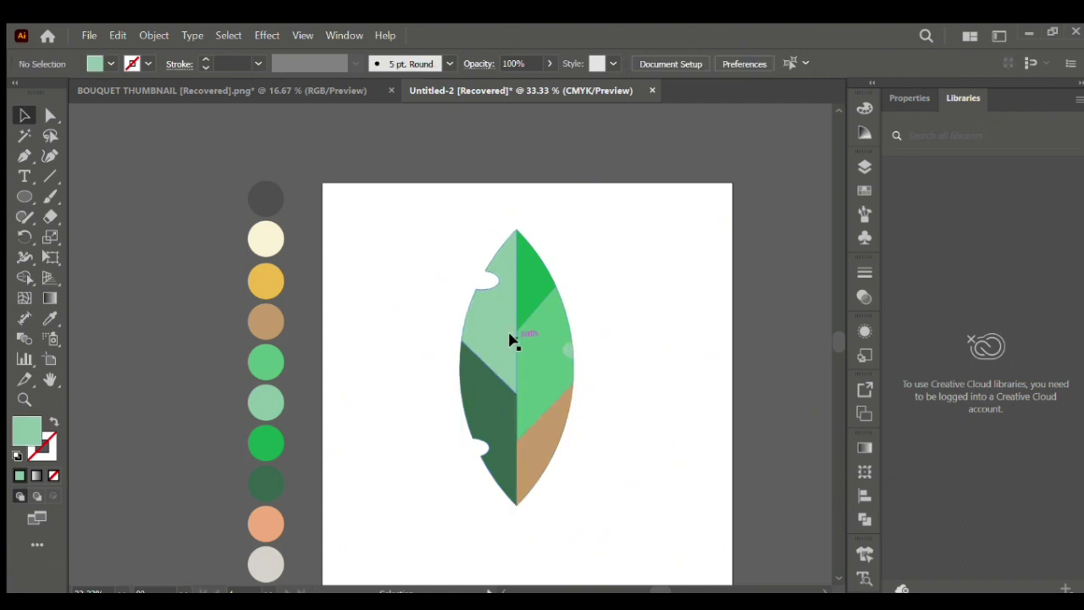
{"action": "left_click", "coordinate": [509, 339]}
{"action": "left_click_drag", "start_coordinate": [509, 338], "coordinate": [377, 354]}
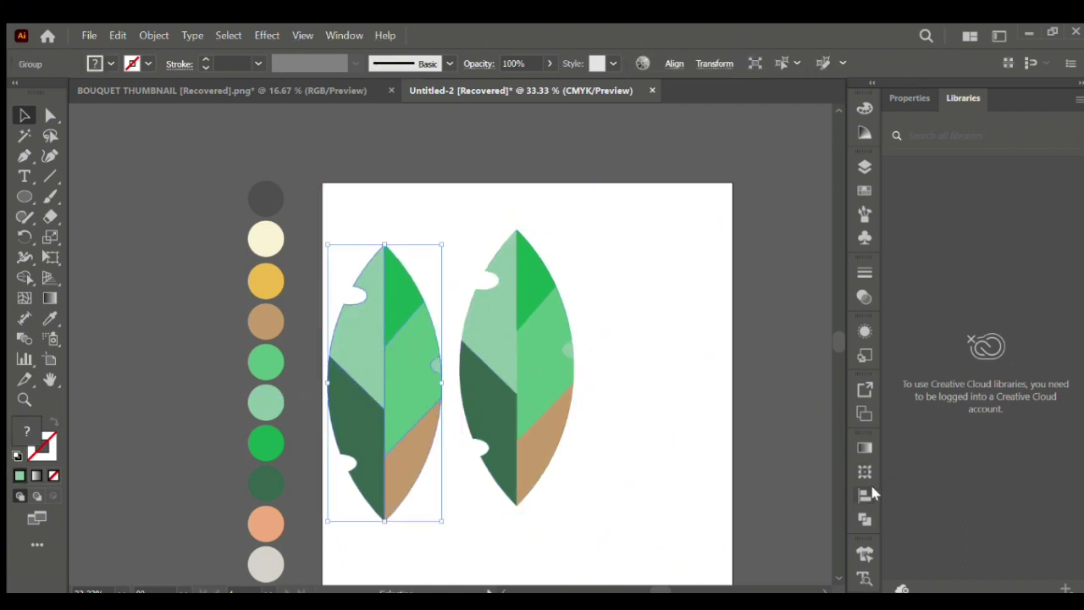
Merge the copied leaf's pieces into one solid silhouette without inner dividing lines
{"action": "key", "text": "ctrl+8"}
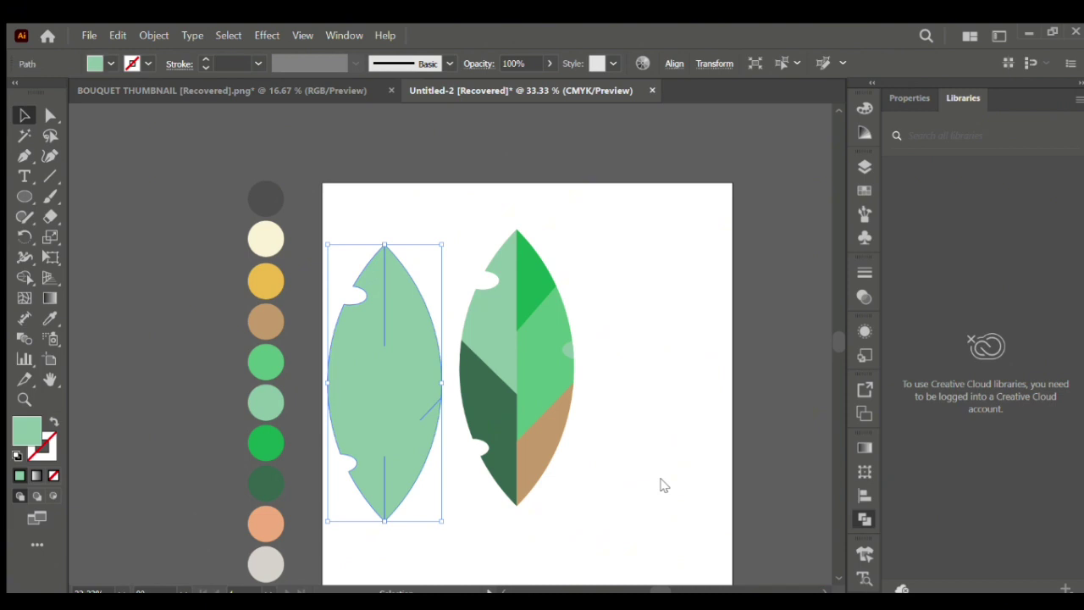
{"action": "left_click", "coordinate": [25, 277]}
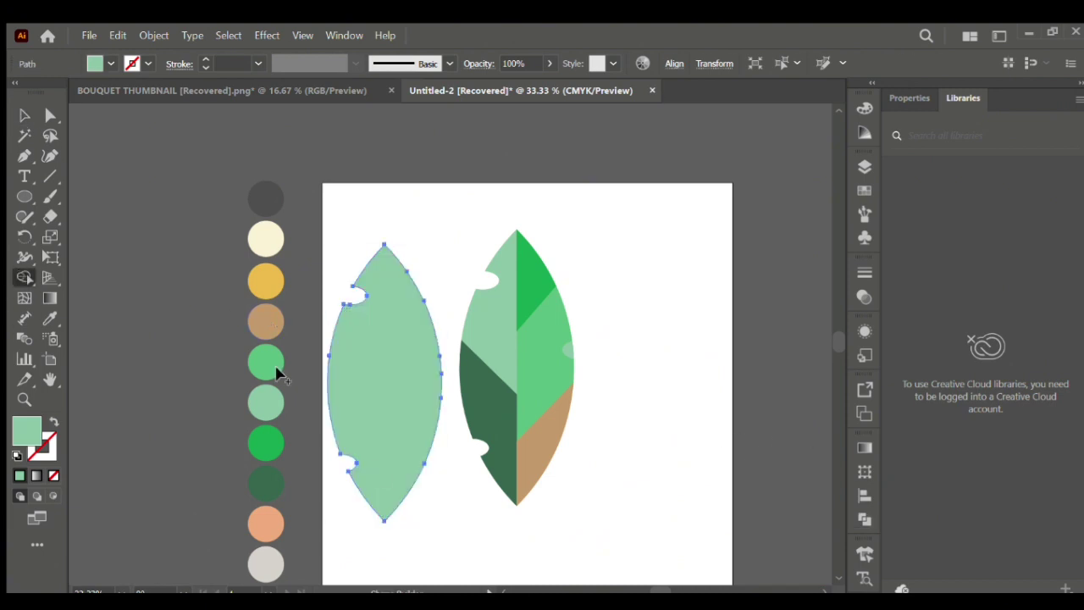
{"action": "left_click", "coordinate": [25, 115]}
Turn the merged silhouette into an unfilled outline in the palette's dark green and place it over the coloured leaf
{"action": "left_click", "coordinate": [54, 423]}
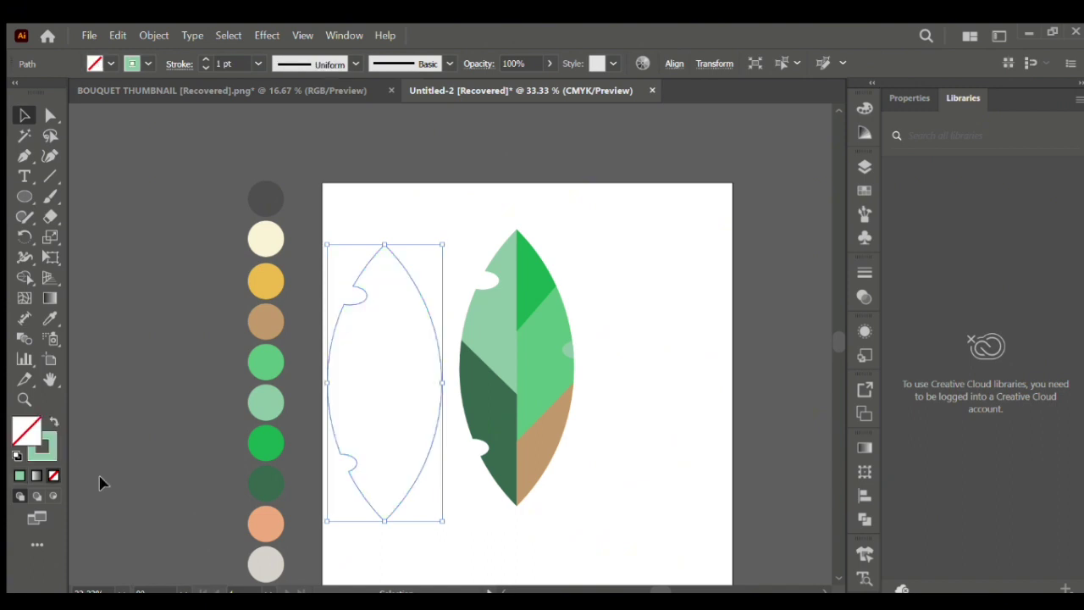
{"action": "left_click", "coordinate": [48, 456]}
{"action": "left_click", "coordinate": [50, 319]}
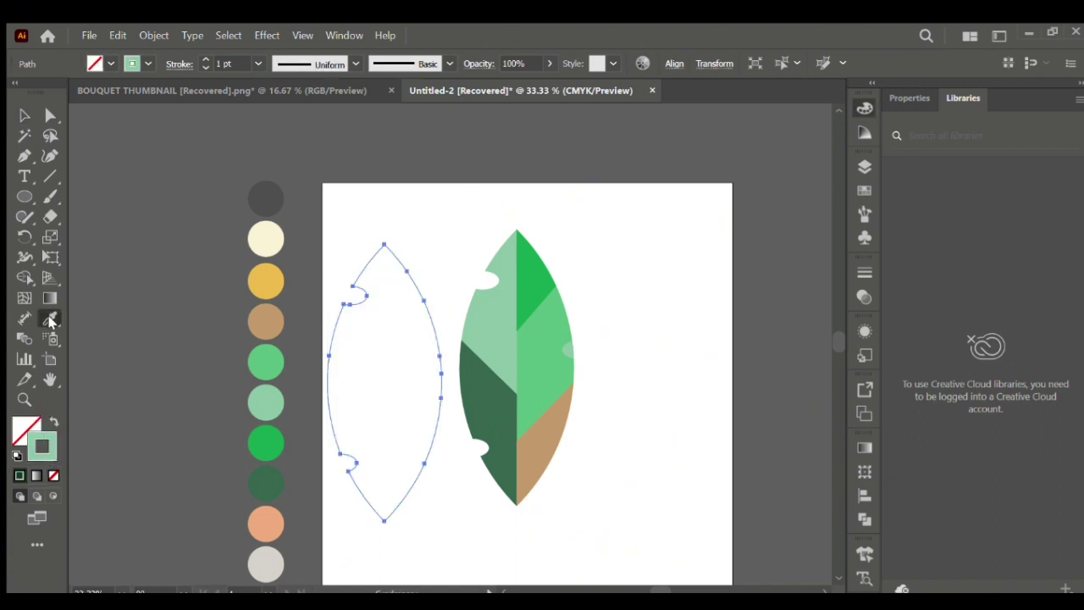
{"action": "left_click", "coordinate": [265, 484]}
{"action": "left_click", "coordinate": [24, 115]}
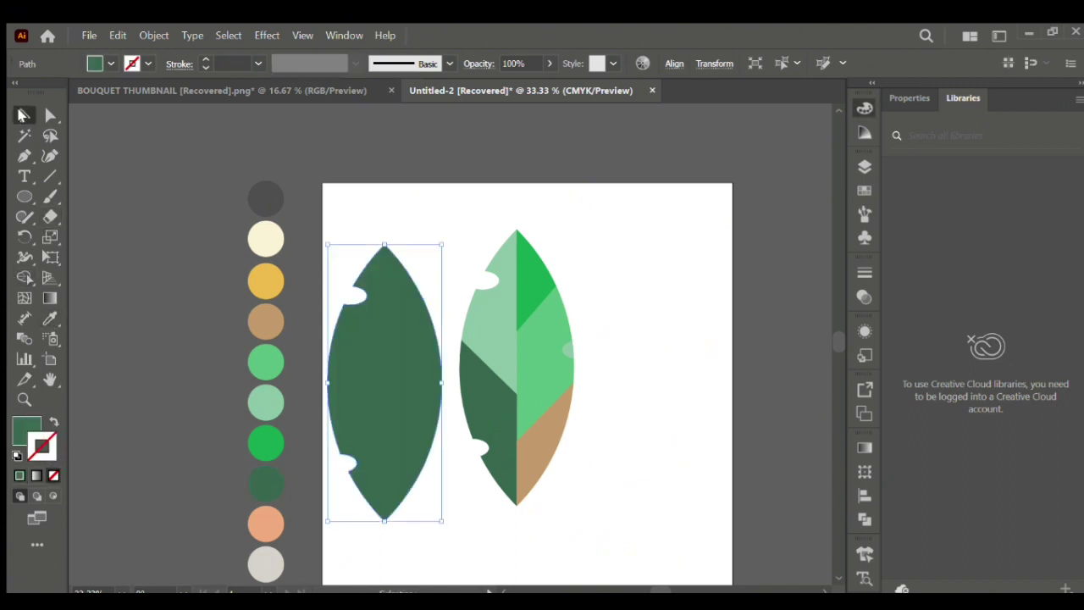
{"action": "left_click", "coordinate": [54, 423]}
{"action": "left_click_drag", "start_coordinate": [358, 261], "coordinate": [491, 246]}
Give the leaf's outline a variable width profile with tapered bulges and a stroke weight of 3 pt
{"action": "key", "text": "ctrl+equal"}
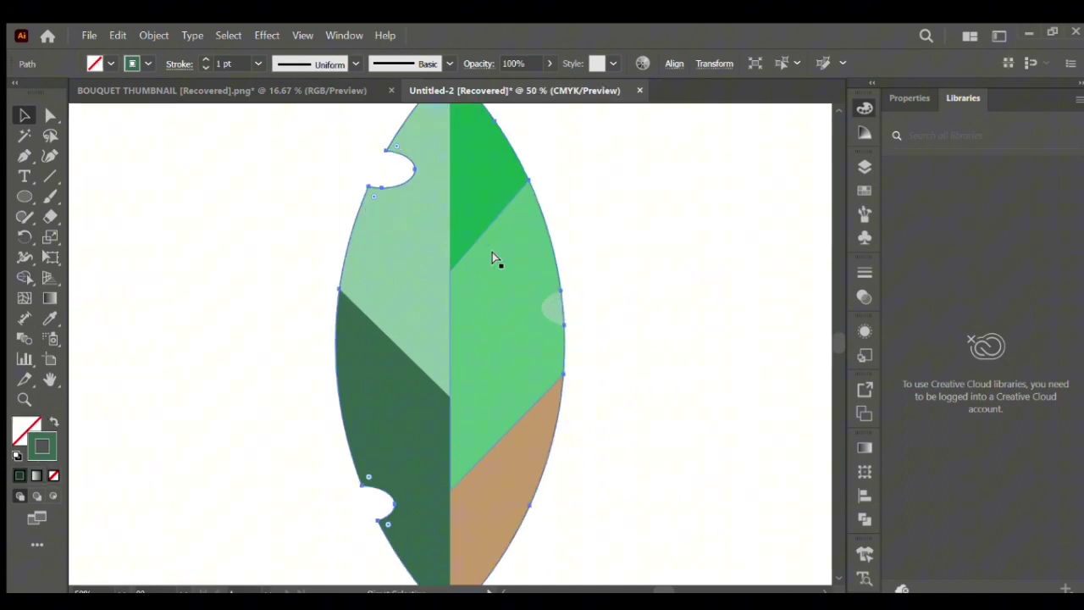
{"action": "key", "text": "ctrl+minus"}
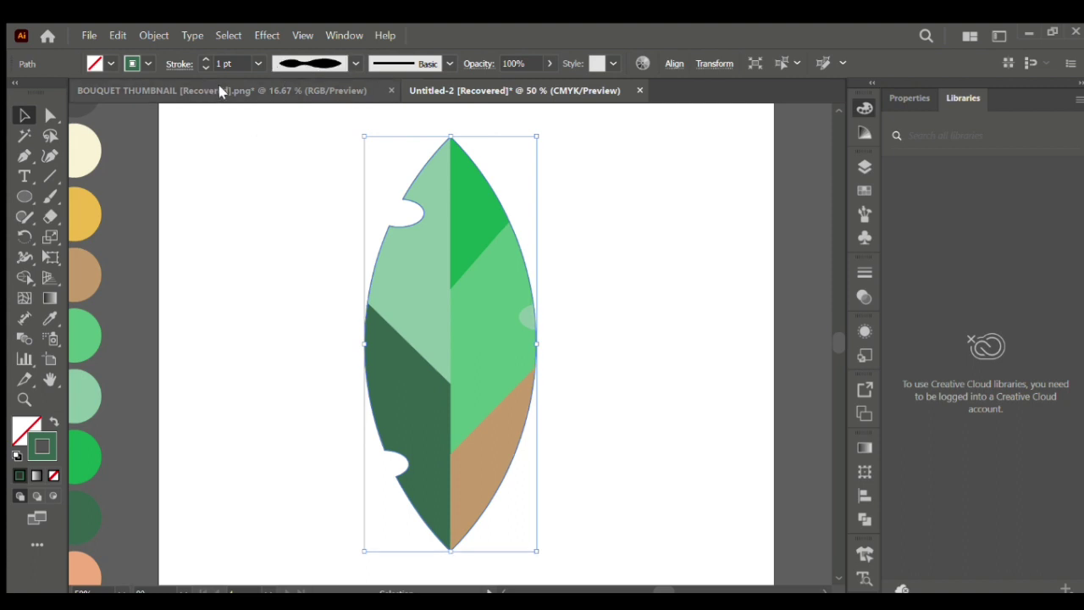
{"action": "left_click", "coordinate": [205, 59]}
{"action": "left_click", "coordinate": [205, 59]}
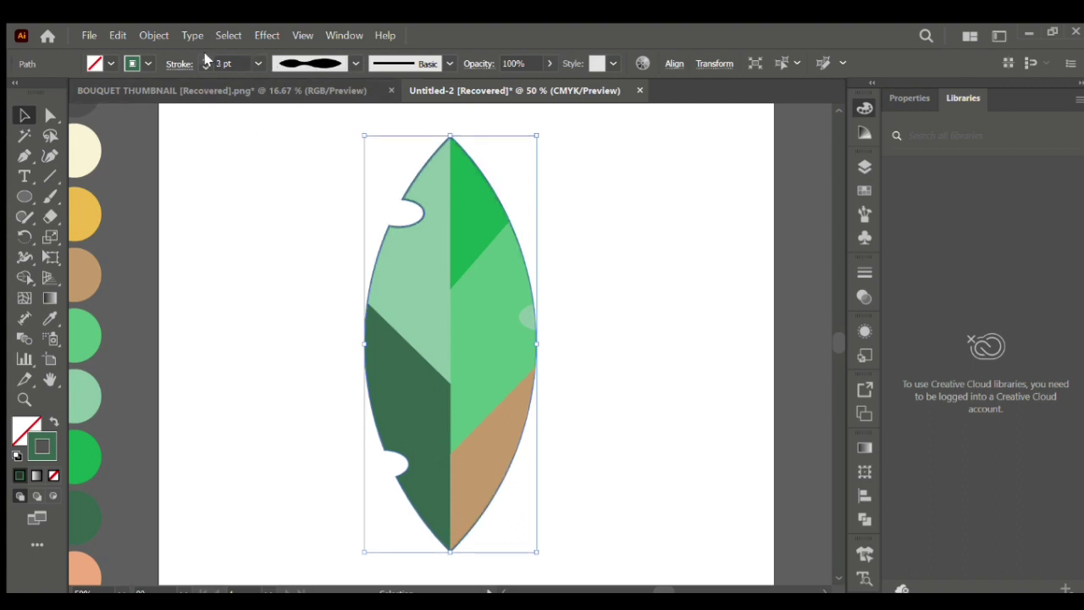
{"action": "left_click", "coordinate": [218, 221]}
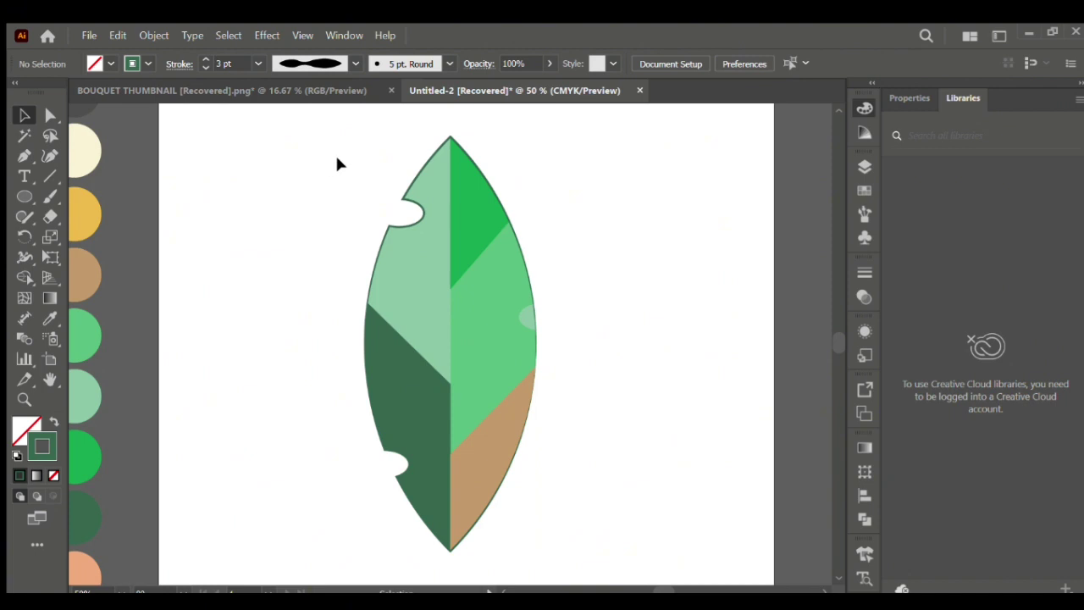
Draw a small white circle without stroke in the leaf's upper-left section and copy it across all the other sections
{"action": "left_click", "coordinate": [24, 196]}
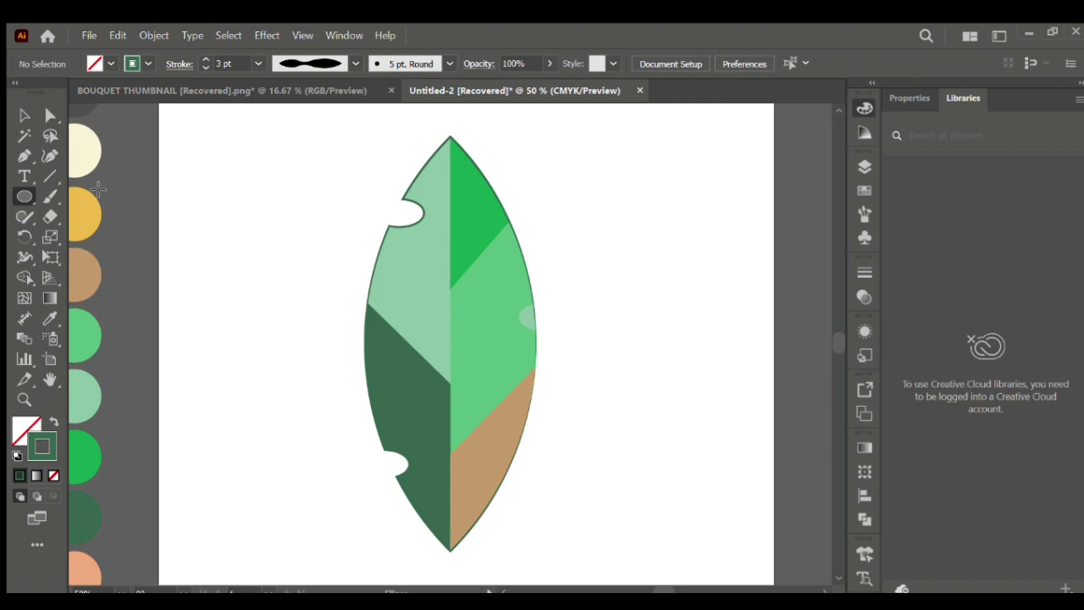
{"action": "key", "text": "comma"}
{"action": "left_click", "coordinate": [51, 476]}
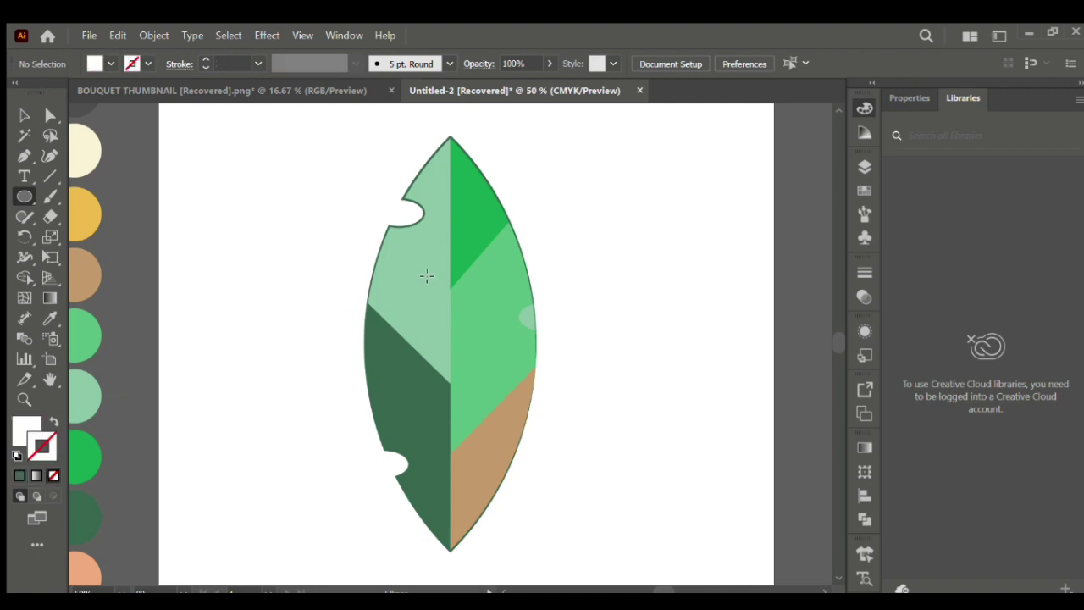
{"action": "left_click_drag", "start_coordinate": [414, 274], "coordinate": [426, 285]}
{"action": "key", "text": "v"}
{"action": "left_click", "coordinate": [295, 308]}
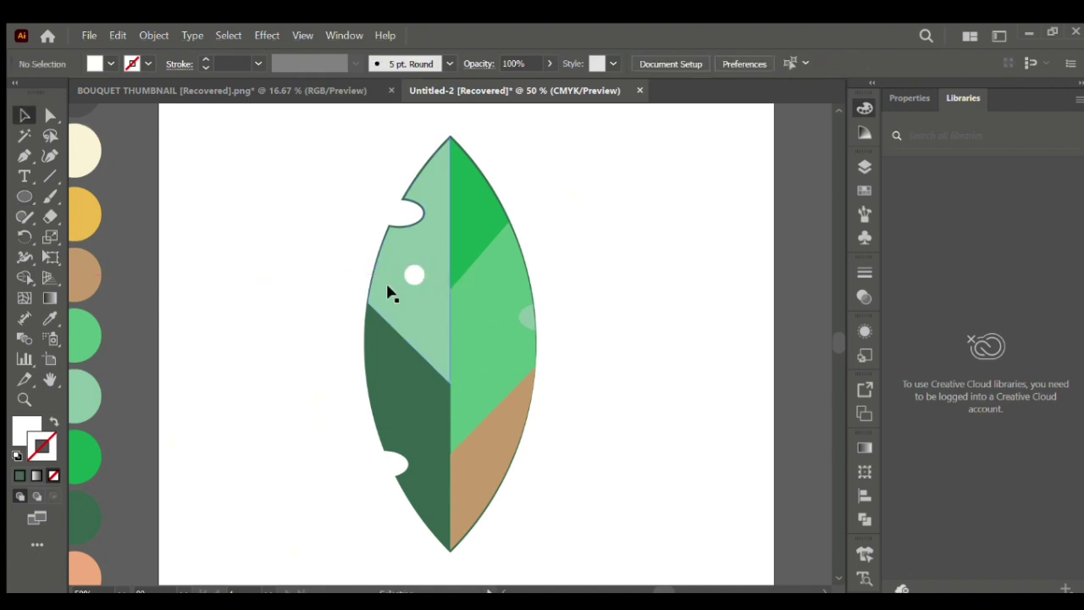
{"action": "left_click_drag", "start_coordinate": [410, 277], "coordinate": [445, 517]}
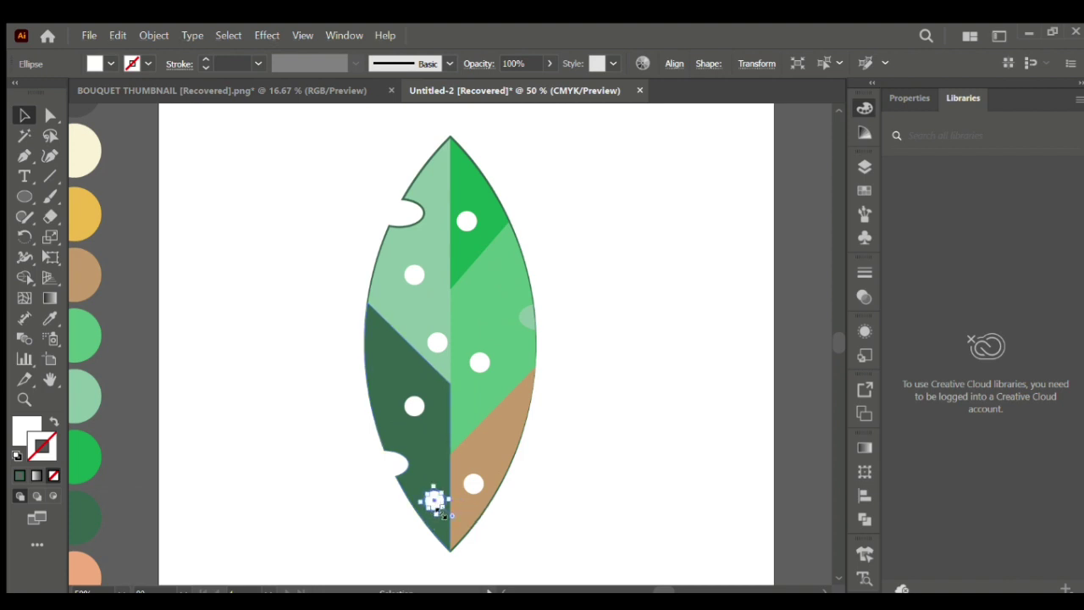
Shrink the lowest circle in the dark green section and fill it with the tan sampled from the lower-right section
{"action": "mouse_move", "coordinate": [427, 513]}
{"action": "left_mouse_down"}
{"action": "mouse_move", "coordinate": [440, 511]}
{"action": "mouse_move", "coordinate": [432, 504]}
{"action": "mouse_move", "coordinate": [448, 512]}
{"action": "mouse_move", "coordinate": [448, 500]}
{"action": "mouse_move", "coordinate": [439, 505]}
{"action": "left_mouse_up"}
{"action": "key", "text": "ctrl+plus"}
{"action": "left_click_drag", "start_coordinate": [462, 375], "coordinate": [449, 340]}
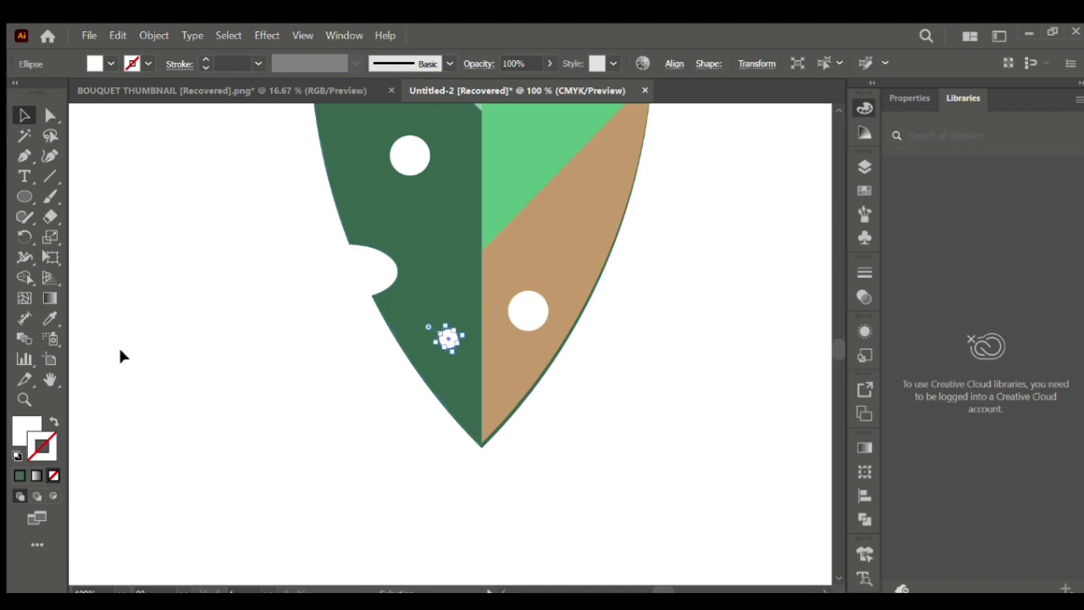
{"action": "left_click", "coordinate": [50, 318]}
{"action": "left_click", "coordinate": [526, 238]}
{"action": "left_click", "coordinate": [24, 115]}
{"action": "key", "text": "ctrl+minus"}
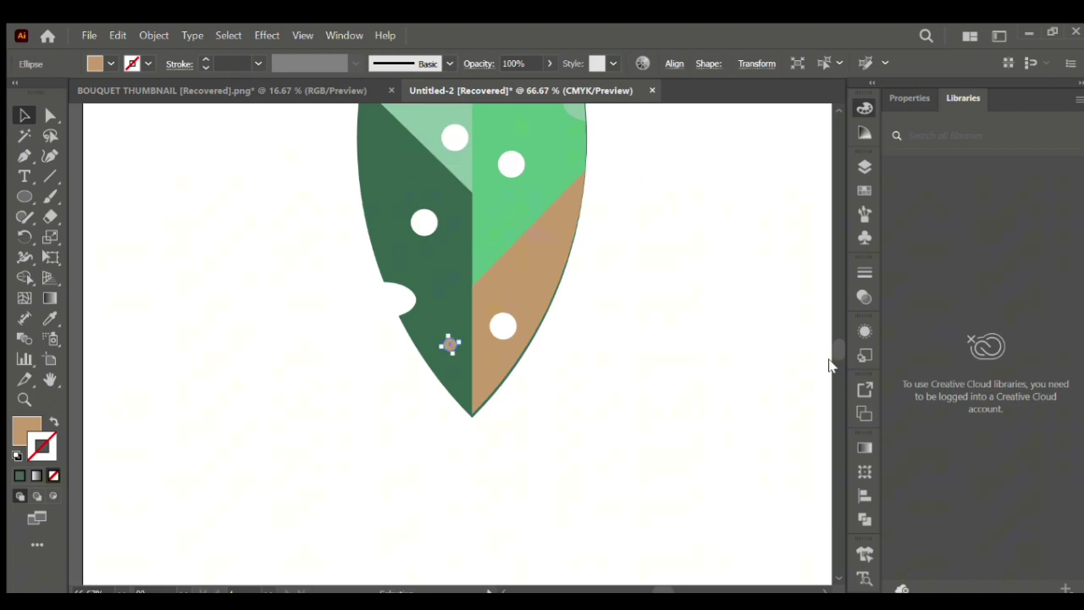
Shrink the white circle in the bright green upper-right section and fill it with black
{"action": "scroll", "coordinate": [830, 372], "scroll_direction": "up", "scroll_amount": 5}
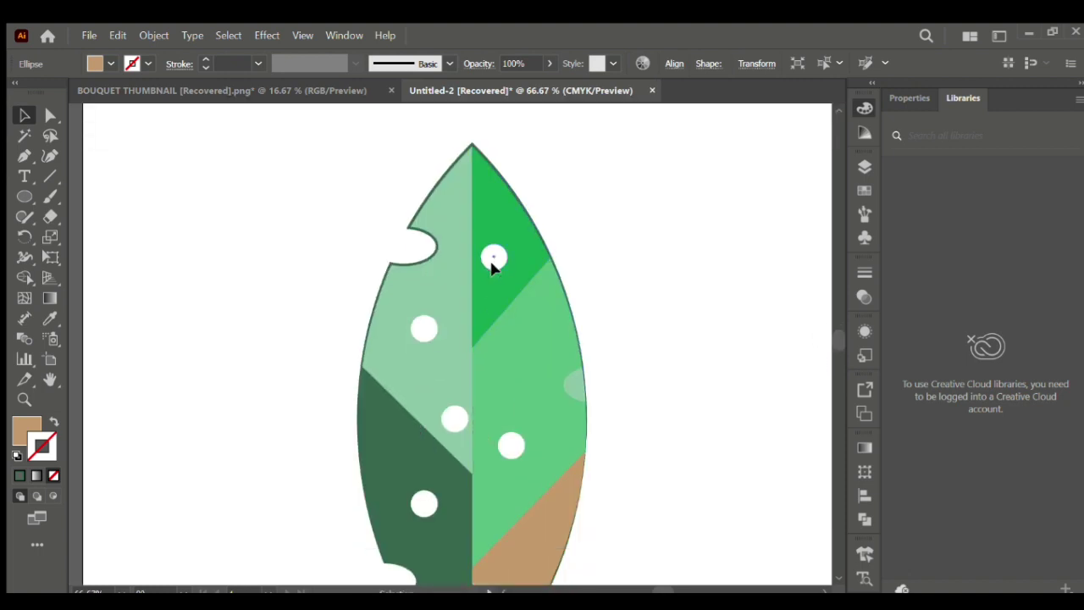
{"action": "left_click", "coordinate": [494, 265]}
{"action": "left_click_drag", "start_coordinate": [511, 271], "coordinate": [503, 265]}
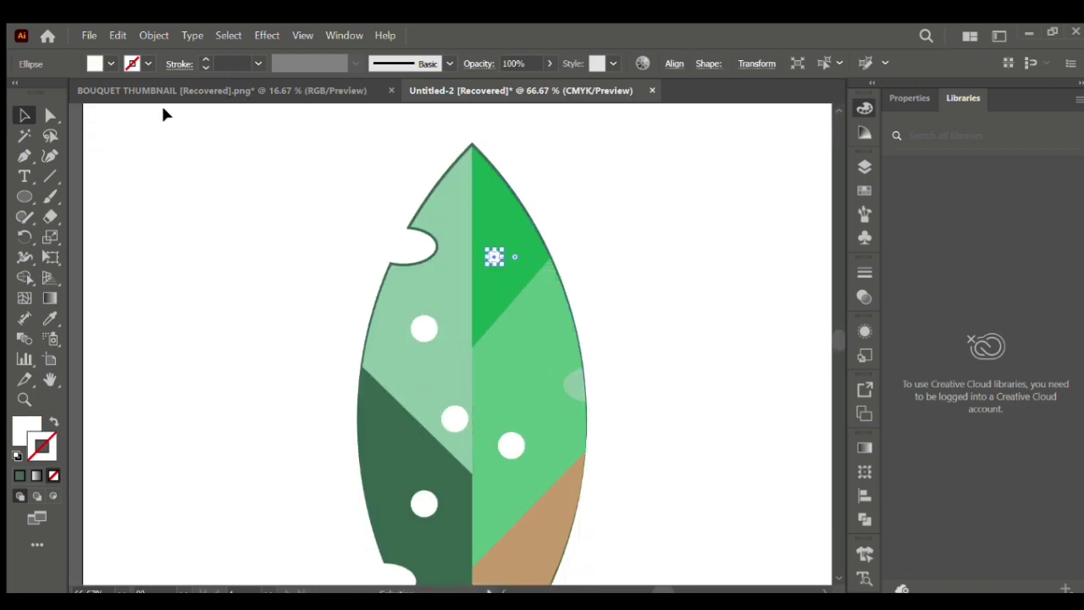
{"action": "key", "text": "d"}
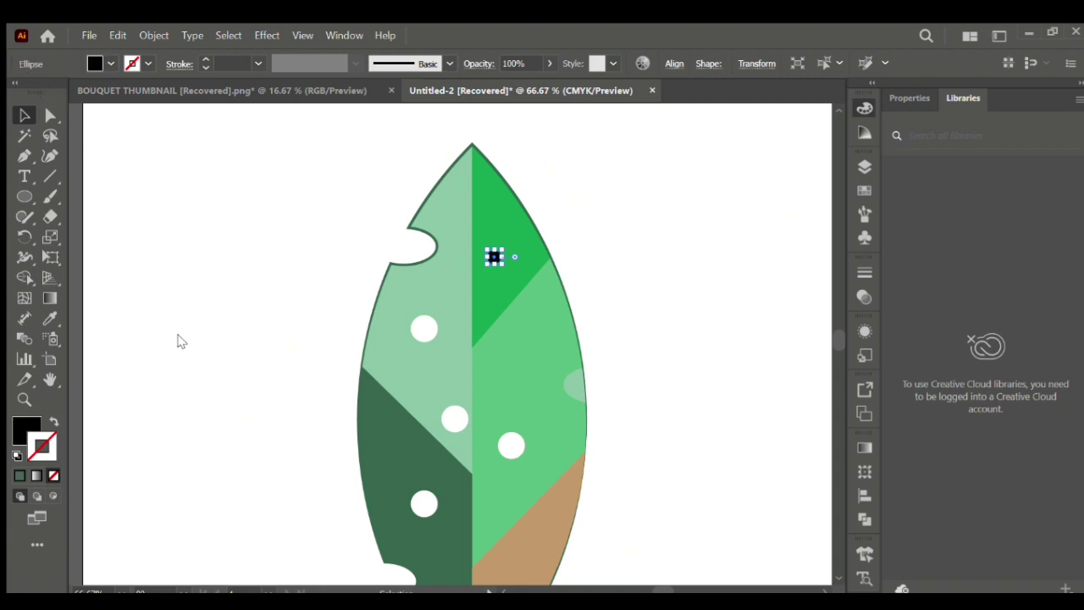
Copy a white circle into the medium green right section, shrink it, and fill it with the bright green sampled from the upper-right section
{"action": "left_click", "coordinate": [425, 329]}
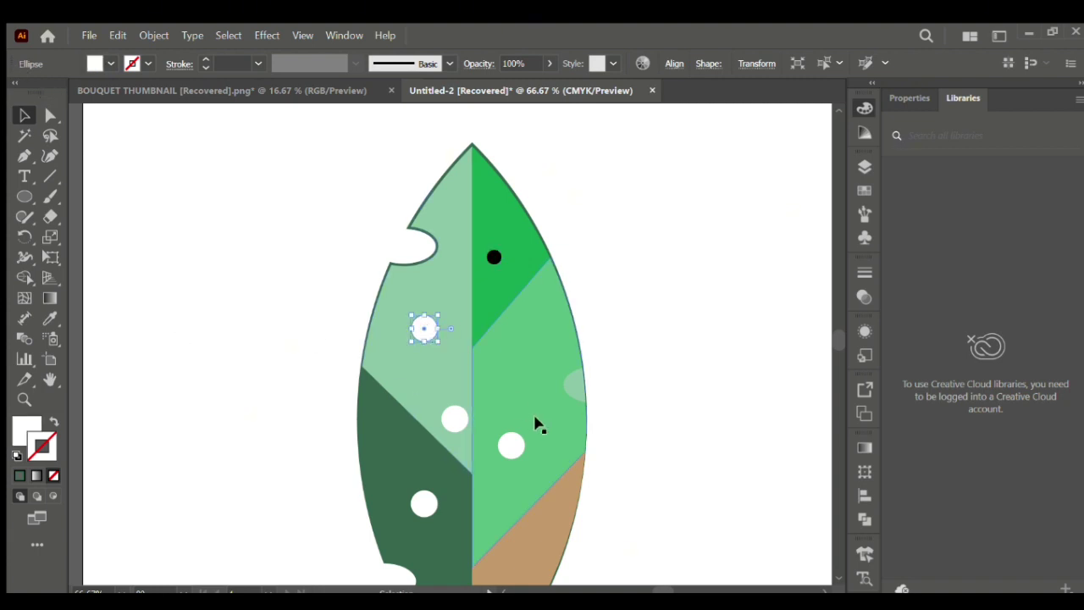
{"action": "left_click_drag", "start_coordinate": [511, 440], "coordinate": [537, 363]}
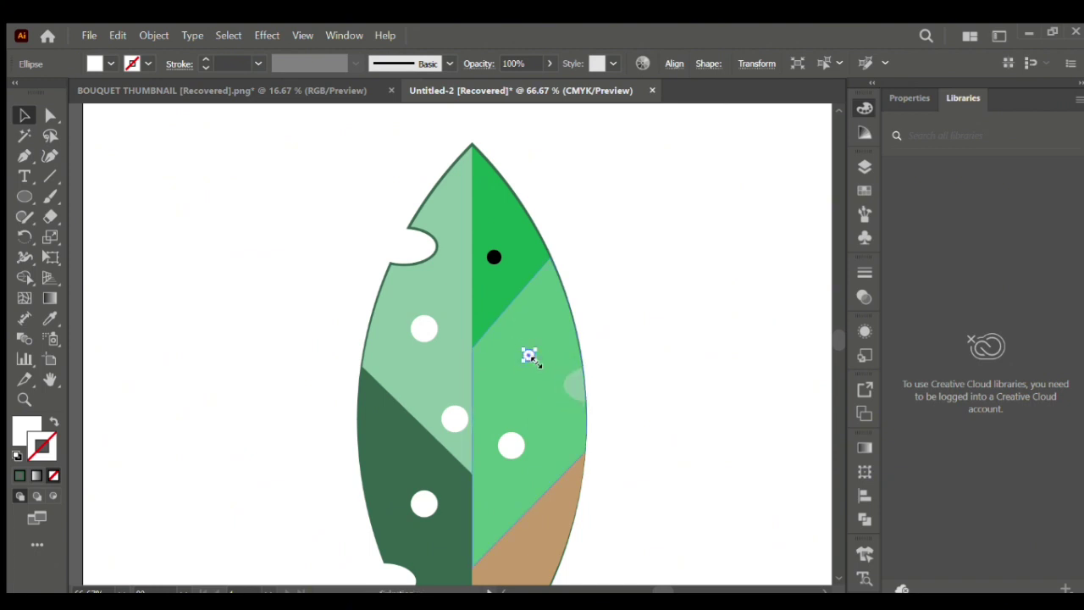
{"action": "left_click", "coordinate": [50, 317]}
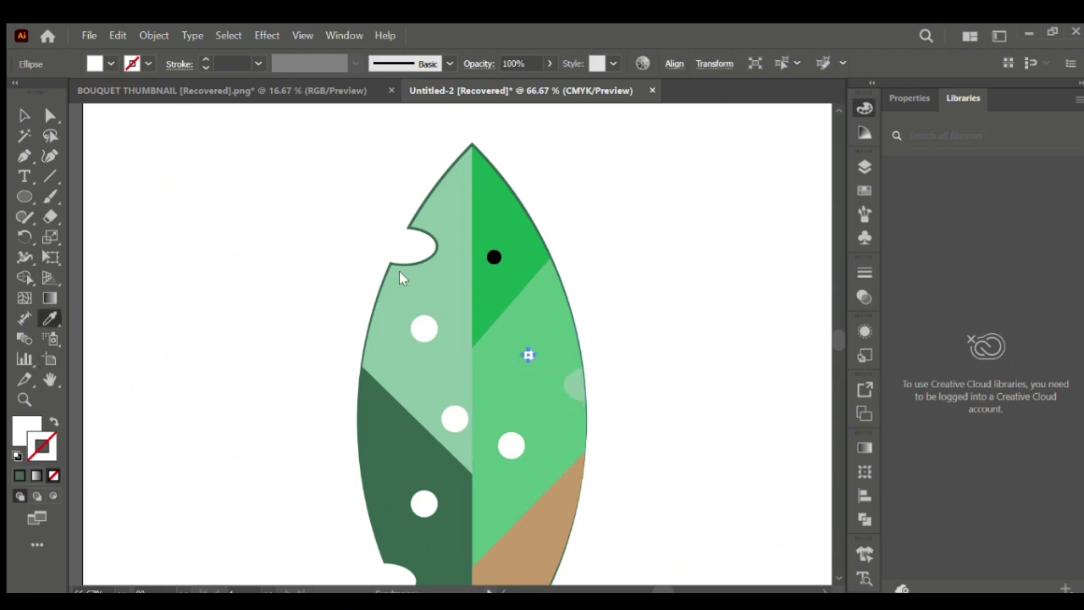
{"action": "left_click", "coordinate": [497, 221]}
{"action": "key", "text": "v"}
{"action": "left_click", "coordinate": [175, 226]}
Move the lower circle of the light green section above the black dot, squash and tilt it, and fill it with the sampled dark green
{"action": "left_click_drag", "start_coordinate": [455, 418], "coordinate": [488, 227]}
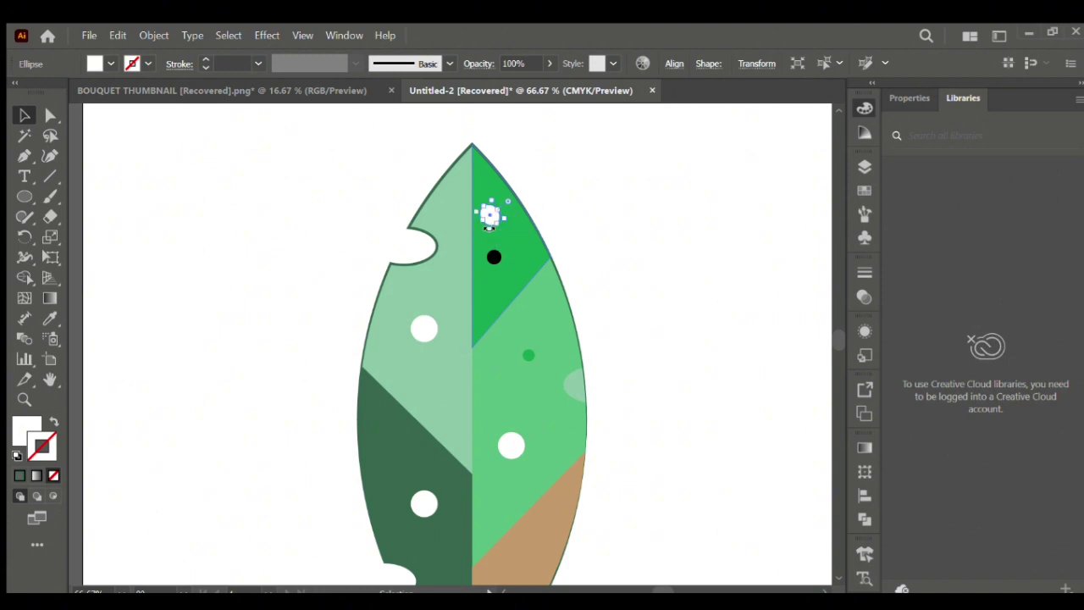
{"action": "left_click", "coordinate": [50, 318]}
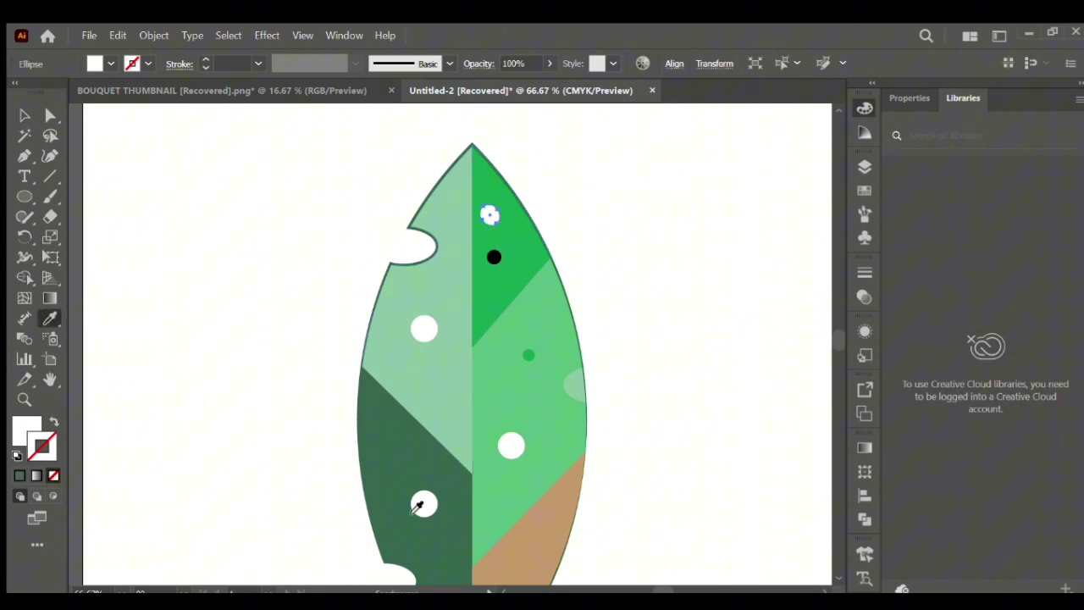
{"action": "left_click", "coordinate": [395, 455]}
{"action": "left_click", "coordinate": [24, 116]}
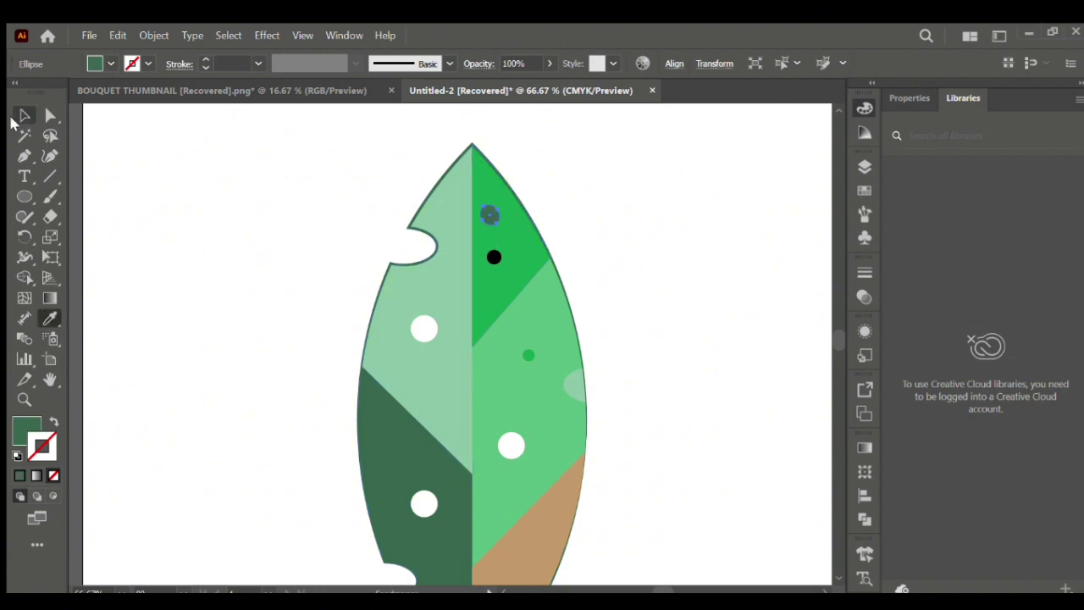
Fill the white circle in the dark green section with the tan sampled from the lower-right section
{"action": "left_click", "coordinate": [423, 504]}
{"action": "key", "text": "i"}
{"action": "left_click", "coordinate": [537, 557]}
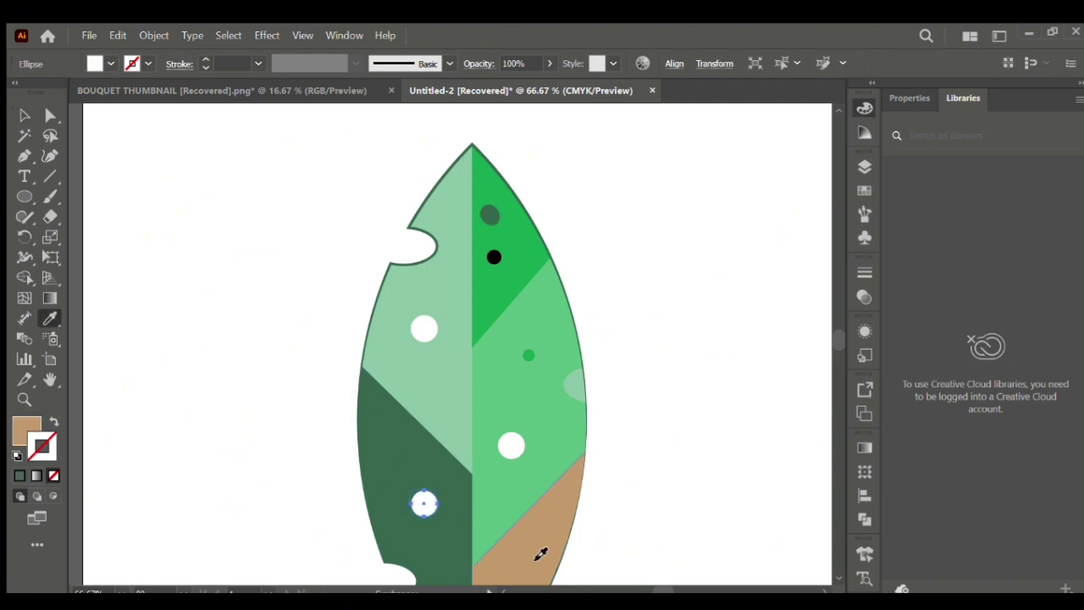
{"action": "left_click", "coordinate": [23, 115]}
{"action": "left_click", "coordinate": [180, 273]}
Fill the white circle in the tan section with the bright green sampled from the upper-right section
{"action": "key", "text": "ctrl+minus"}
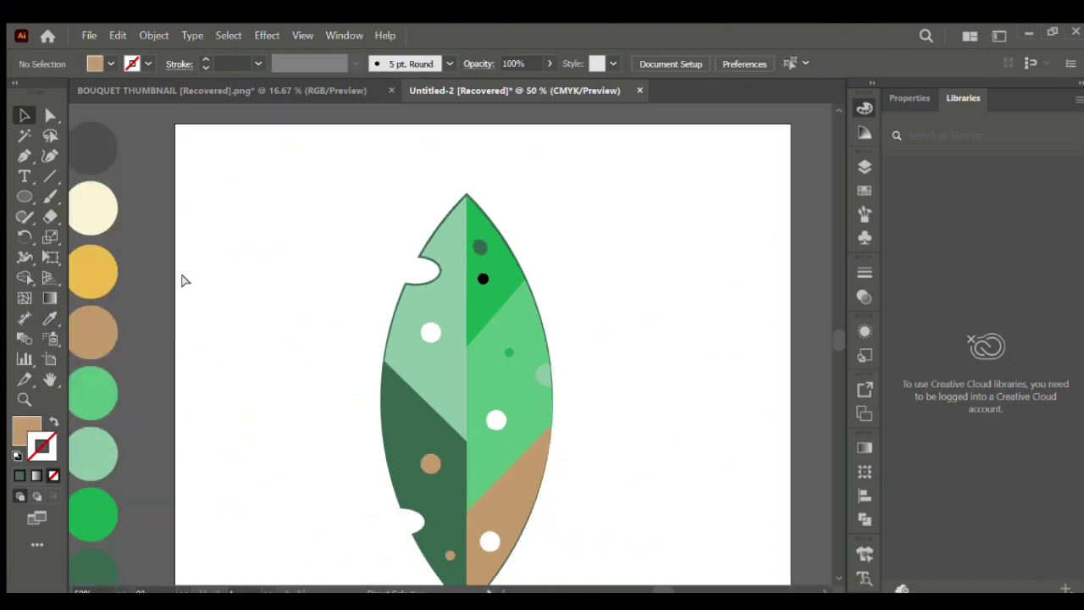
{"action": "key", "text": "ctrl+minus"}
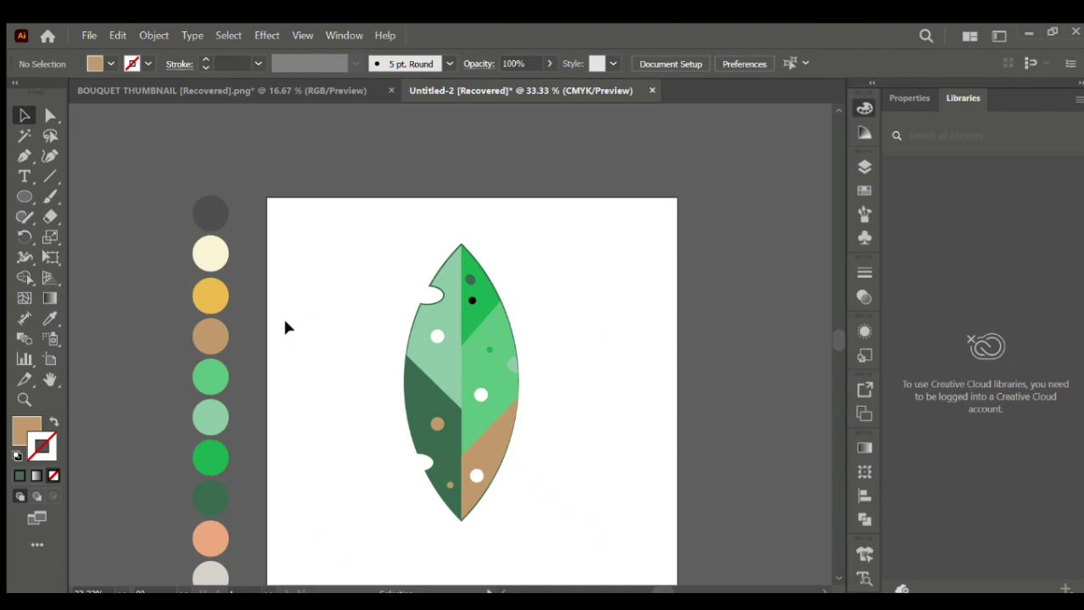
{"action": "left_click", "coordinate": [474, 477]}
{"action": "key", "text": "i"}
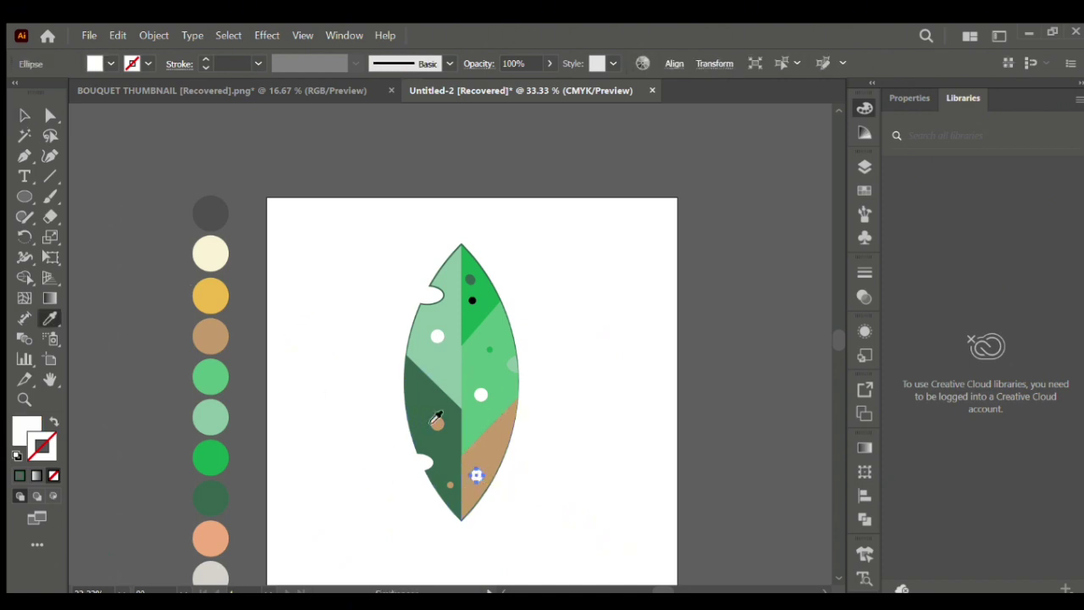
{"action": "left_click", "coordinate": [480, 311]}
{"action": "left_click", "coordinate": [21, 115]}
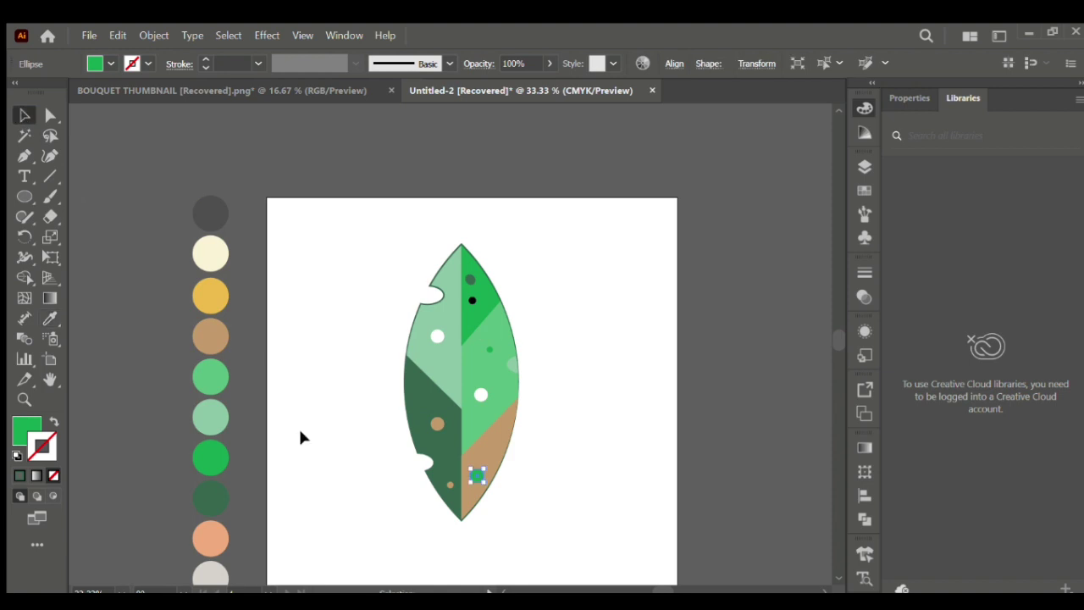
{"action": "left_click", "coordinate": [330, 439]}
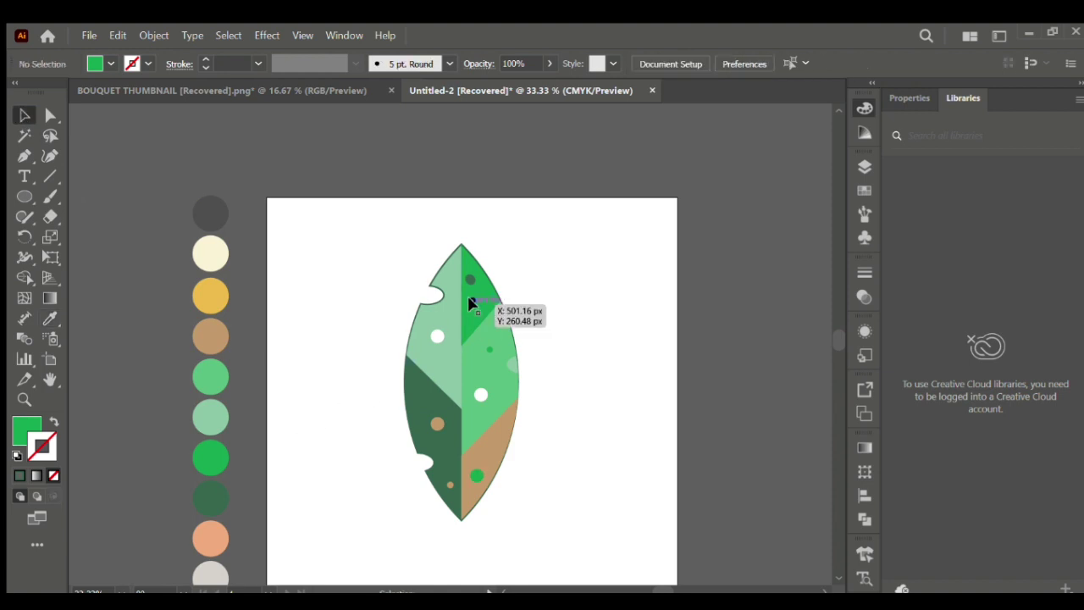
Copy the black dot to the light green section's lower-left edge and fill the lowest tan dot in the dark green section with white
{"action": "left_click_drag", "start_coordinate": [480, 315], "coordinate": [417, 357]}
{"action": "left_click", "coordinate": [329, 434]}
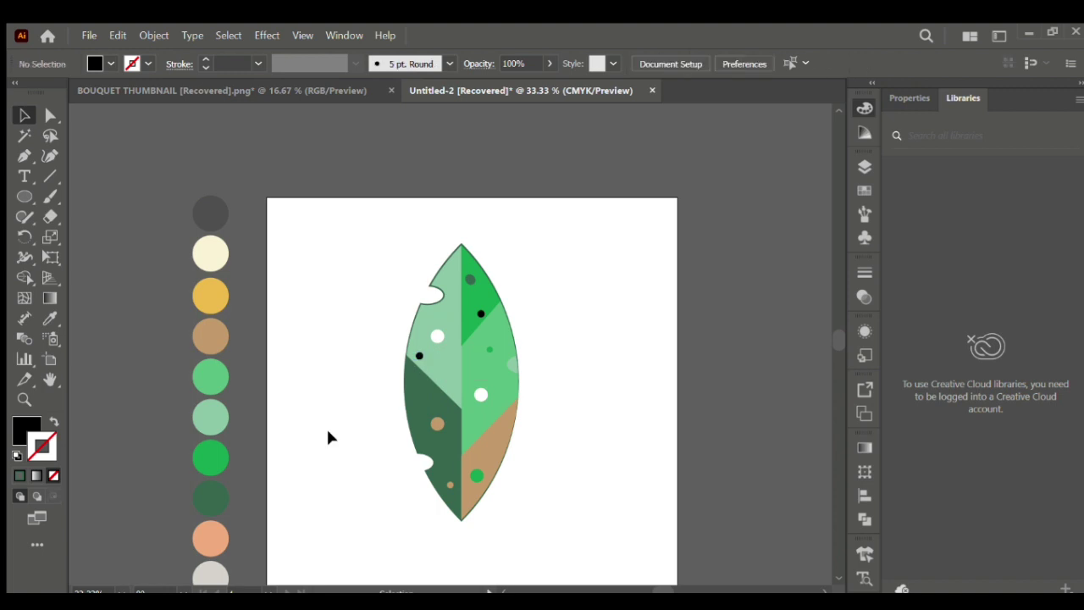
{"action": "left_click", "coordinate": [449, 486]}
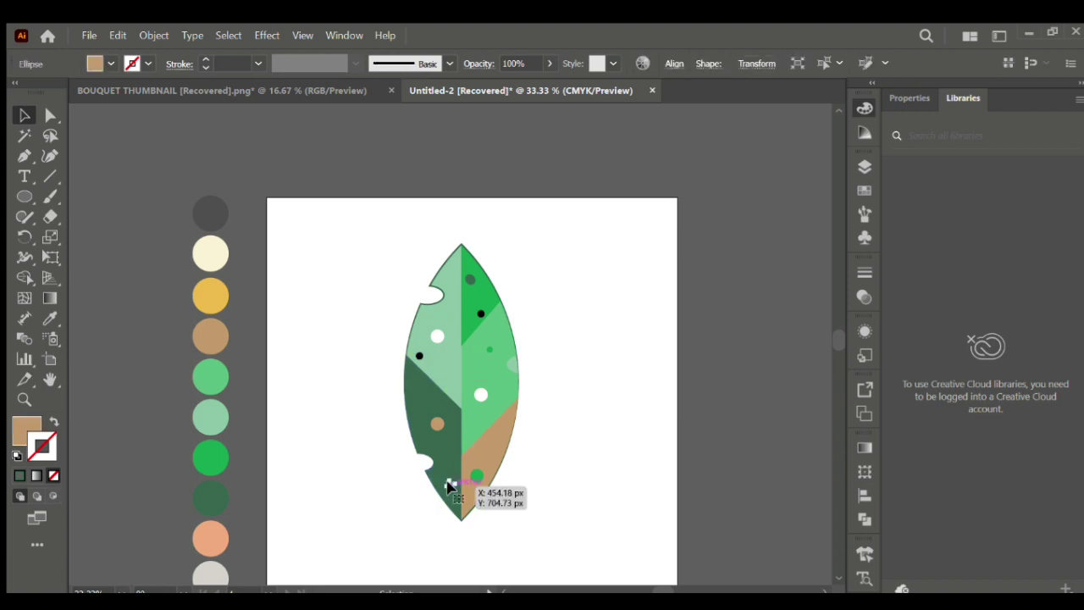
{"action": "left_click", "coordinate": [44, 93]}
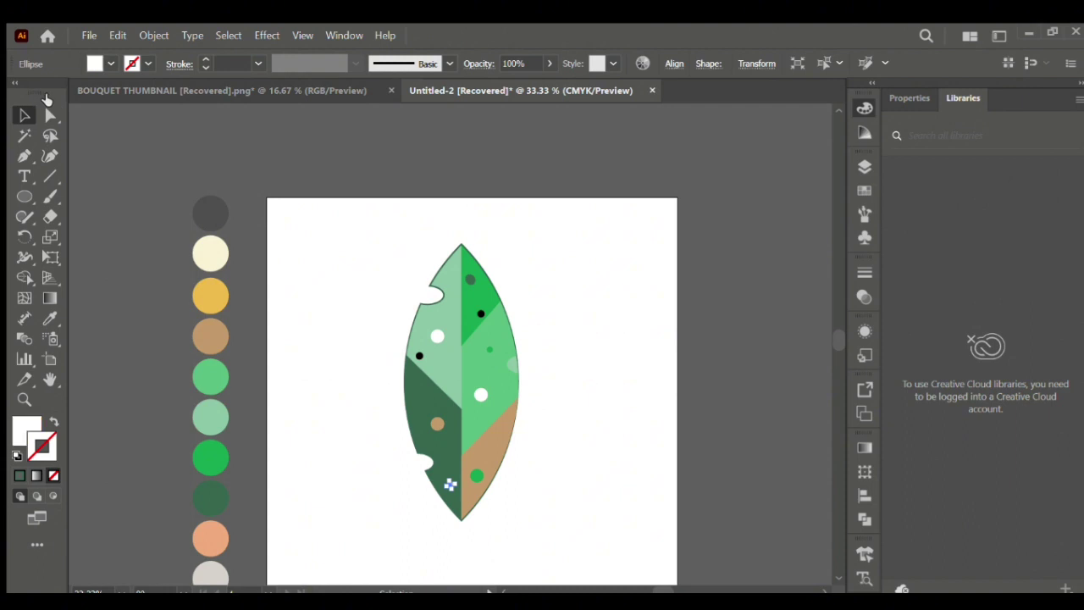
{"action": "left_click", "coordinate": [87, 318]}
Group all the parts of the leaf into one object
{"action": "left_click_drag", "start_coordinate": [359, 255], "coordinate": [585, 551]}
{"action": "key", "text": "ctrl+g"}
{"action": "left_click", "coordinate": [581, 353]}
Copy the grouped leaf once to each side of the original and shrink both copies
{"action": "left_click", "coordinate": [474, 457]}
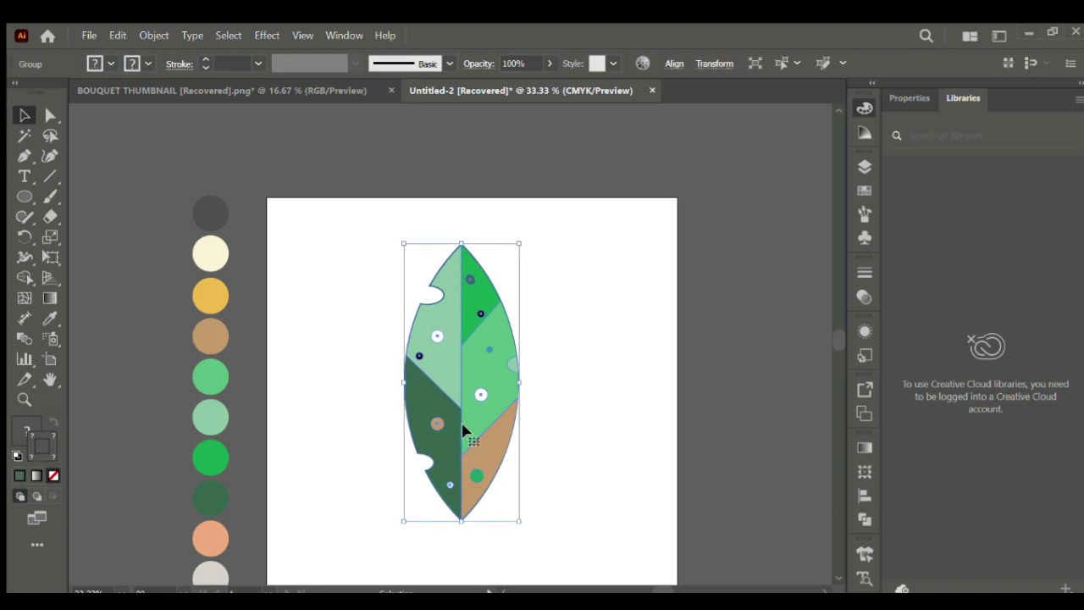
{"action": "left_click_drag", "start_coordinate": [463, 431], "coordinate": [583, 414]}
{"action": "left_click_drag", "start_coordinate": [568, 412], "coordinate": [332, 410]}
{"action": "key", "text": "ctrl+minus"}
{"action": "left_click_drag", "start_coordinate": [497, 242], "coordinate": [480, 273]}
{"action": "left_click", "coordinate": [650, 279]}
{"action": "left_click_drag", "start_coordinate": [663, 245], "coordinate": [657, 278]}
Move the large leaf and both small leaves to the artboard's upper-left edge to free the space below
{"action": "left_click_drag", "start_coordinate": [534, 370], "coordinate": [471, 247]}
{"action": "left_click_drag", "start_coordinate": [453, 345], "coordinate": [416, 223]}
{"action": "left_click_drag", "start_coordinate": [625, 355], "coordinate": [543, 248]}
Draw a nearly vertical straight stem in the artboard's lower middle with the Pen tool, using a dark brown stroke and no fill
{"action": "scroll", "coordinate": [837, 343], "scroll_direction": "down", "scroll_amount": 2}
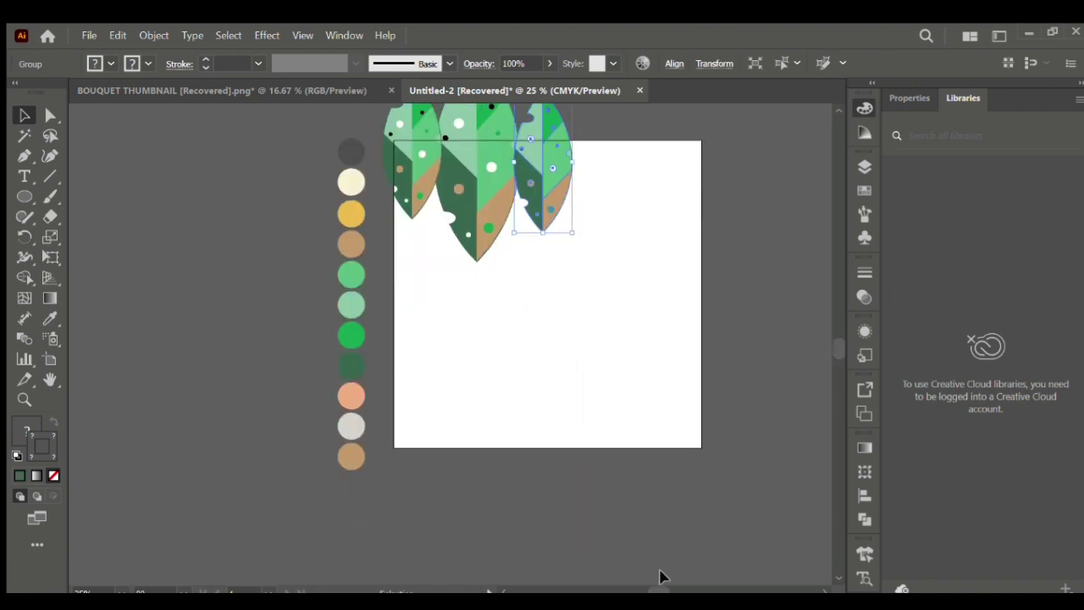
{"action": "scroll", "coordinate": [663, 585], "scroll_direction": "right", "scroll_amount": 2}
{"action": "left_click", "coordinate": [699, 540]}
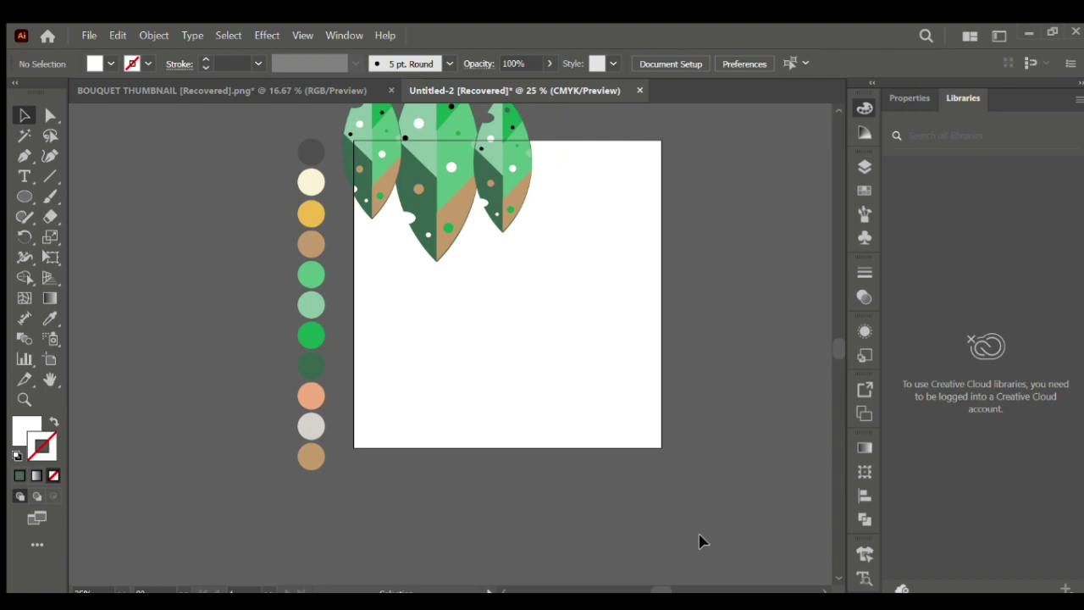
{"action": "key", "text": "ctrl+equal"}
{"action": "left_click", "coordinate": [25, 156]}
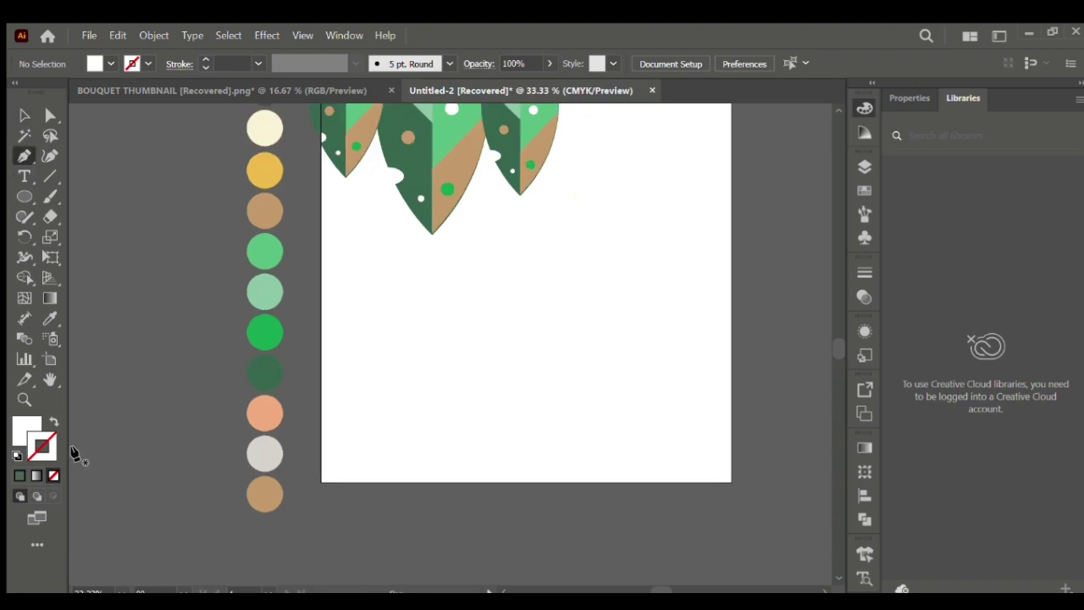
{"action": "left_click", "coordinate": [54, 421]}
{"action": "left_click", "coordinate": [141, 63]}
{"action": "left_click", "coordinate": [172, 119]}
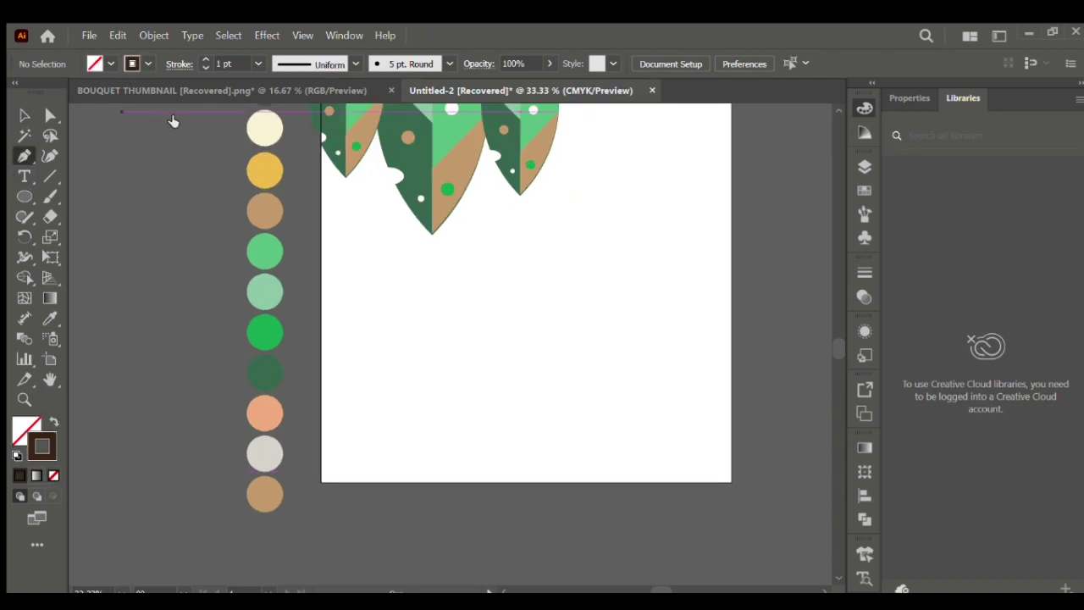
{"action": "left_click", "coordinate": [508, 457]}
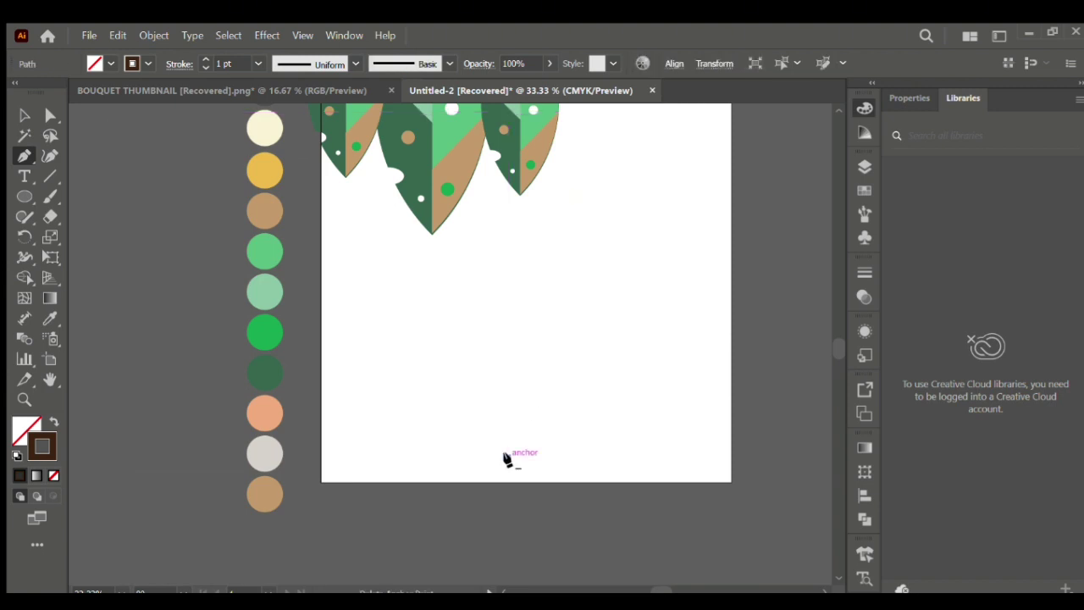
{"action": "left_click", "coordinate": [508, 235]}
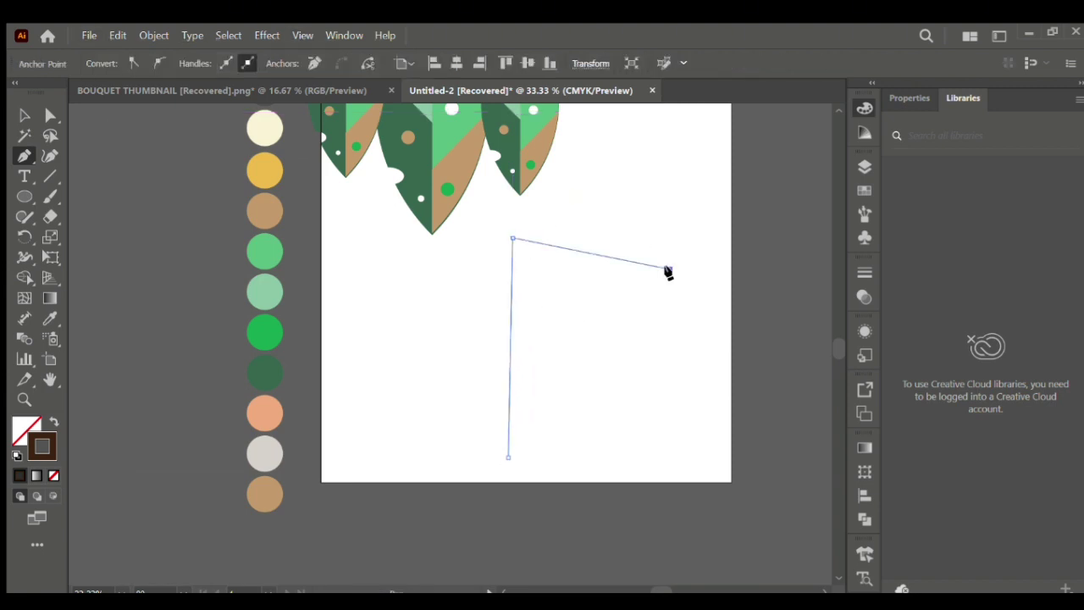
{"action": "key", "text": "v"}
{"action": "key", "text": "ctrl+z"}
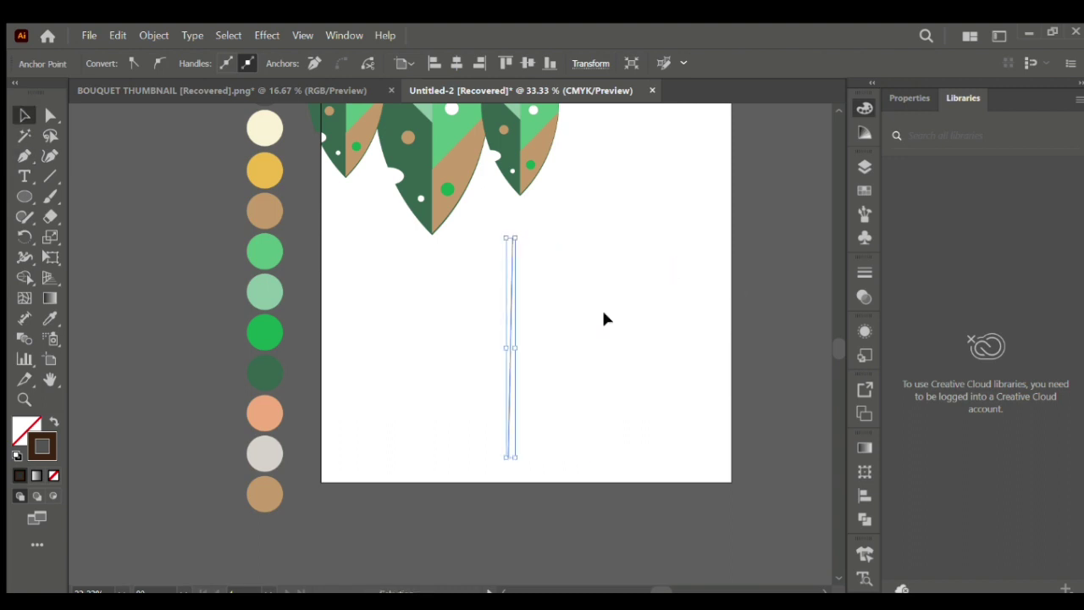
{"action": "left_click", "coordinate": [589, 326]}
Draw a straight branch from the lower part of the stem diagonally up to the right
{"action": "key", "text": "p"}
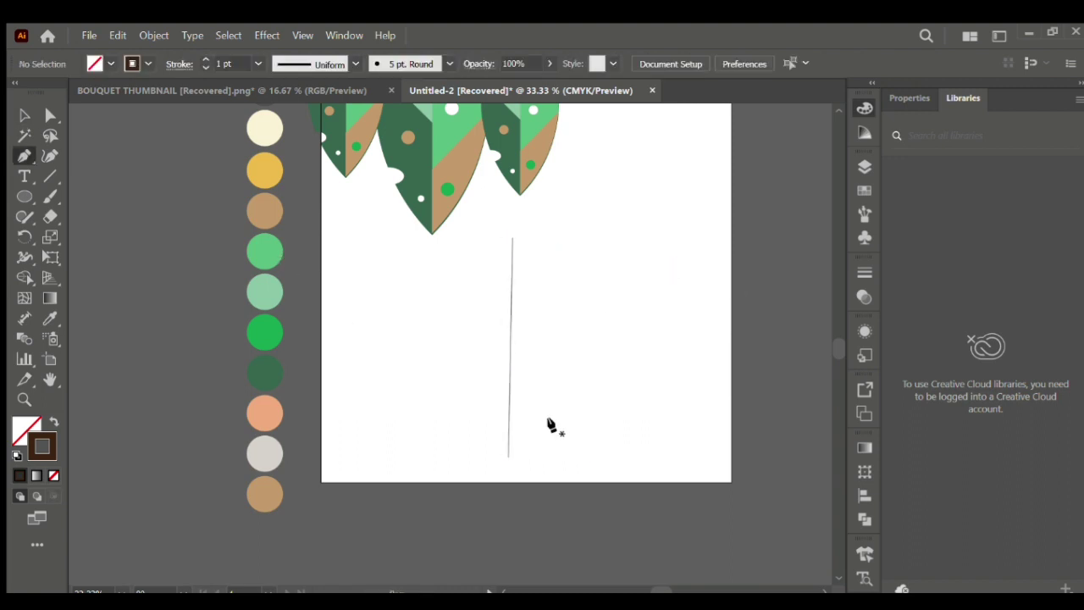
{"action": "left_click", "coordinate": [508, 377]}
{"action": "left_click", "coordinate": [571, 307]}
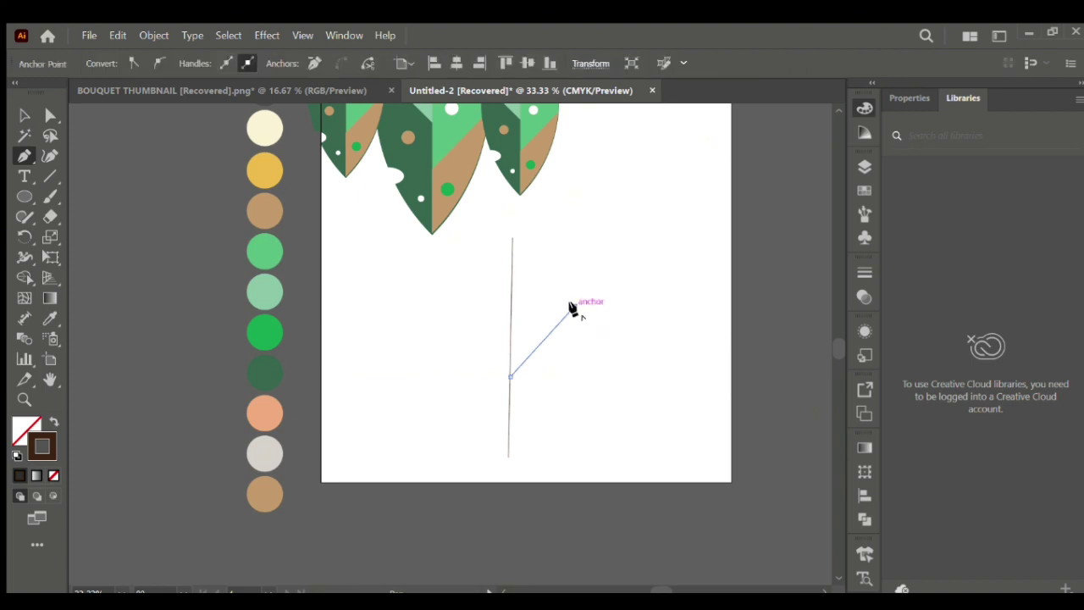
{"action": "key", "text": "v"}
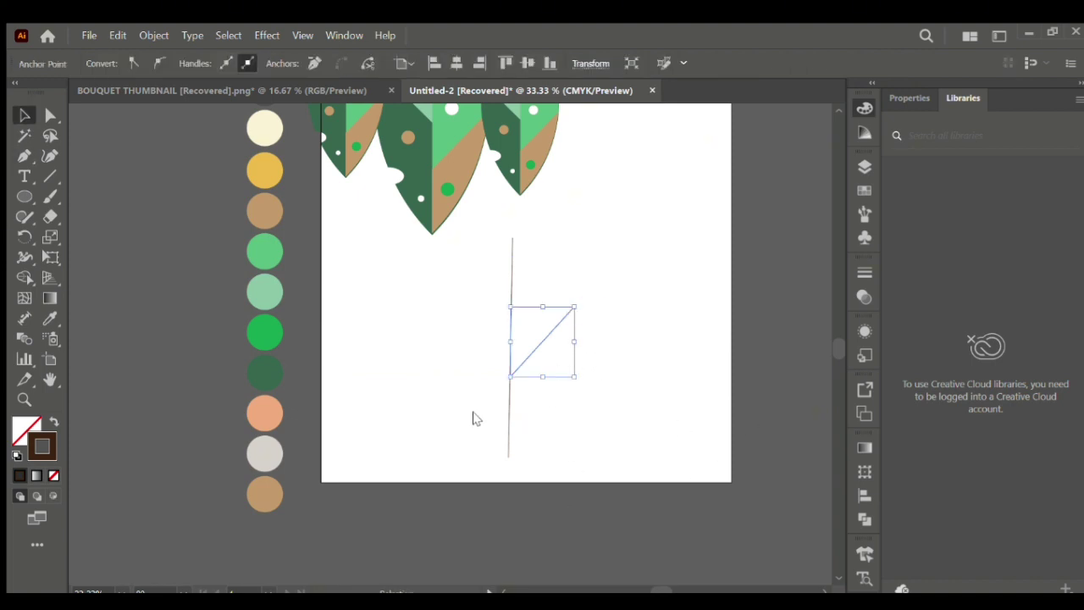
Copy the branch, angle the copy up to the left, and align its lower end with the stem
{"action": "left_click_drag", "start_coordinate": [527, 354], "coordinate": [495, 358]}
{"action": "left_click_drag", "start_coordinate": [545, 384], "coordinate": [491, 327]}
{"action": "left_click_drag", "start_coordinate": [412, 307], "coordinate": [560, 392]}
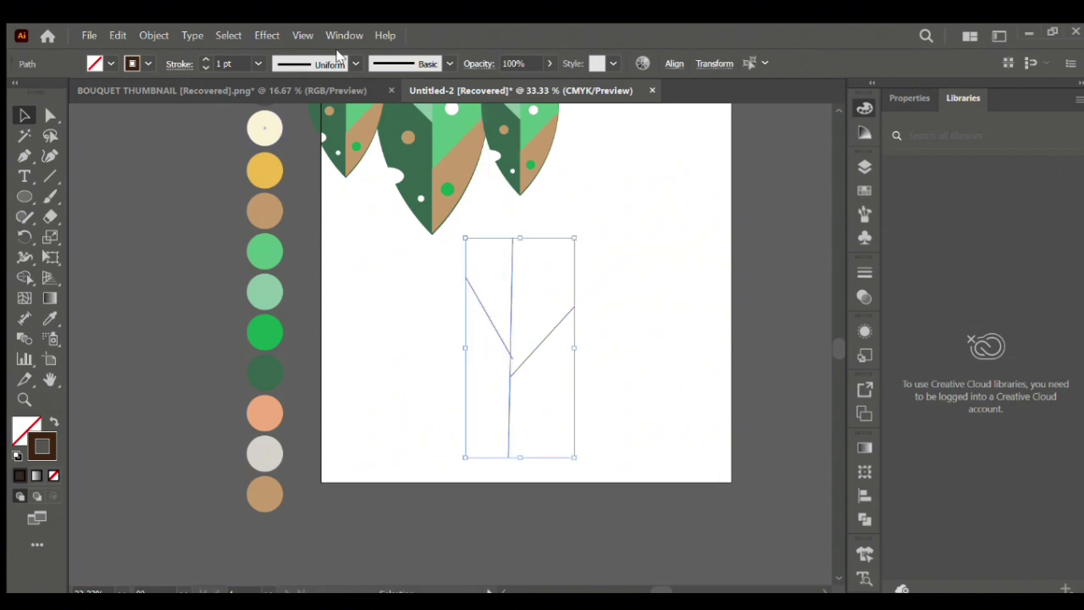
{"action": "left_click", "coordinate": [412, 259]}
{"action": "key", "text": "ctrl+plus"}
{"action": "key", "text": "ctrl+plus"}
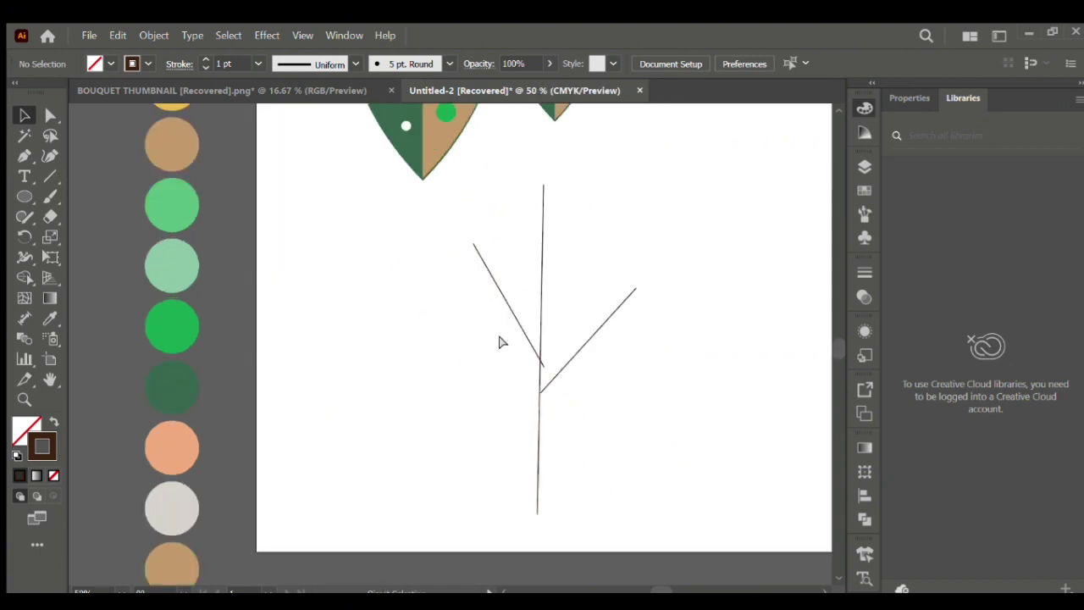
{"action": "left_click_drag", "start_coordinate": [542, 329], "coordinate": [537, 327]}
Give the stem and both branches a width profile tapered at both ends and a stroke weight of 4 pt
{"action": "left_click_drag", "start_coordinate": [415, 274], "coordinate": [663, 434]}
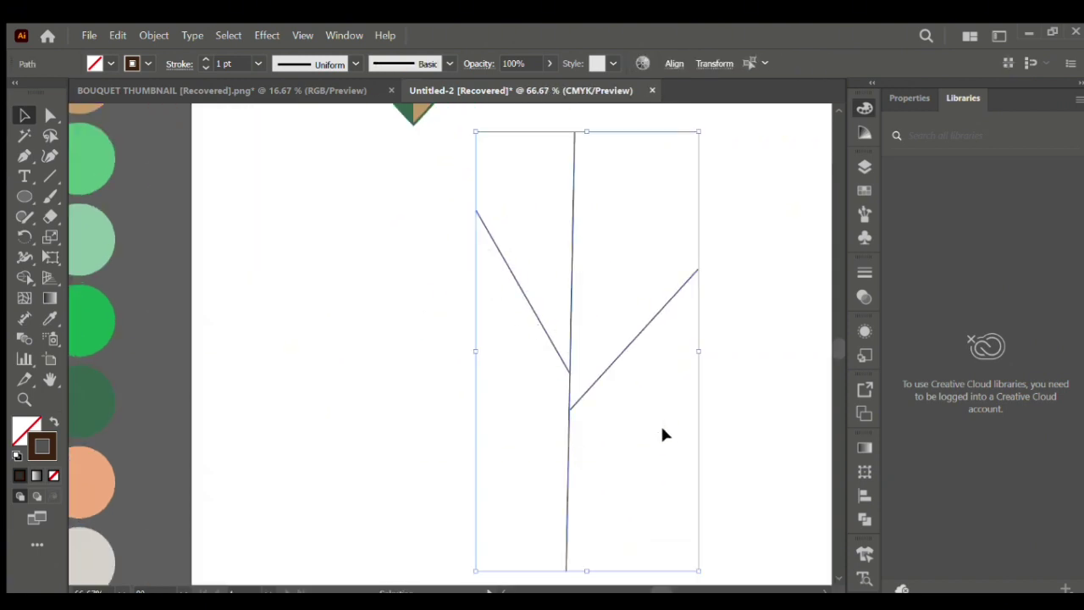
{"action": "left_click", "coordinate": [321, 121]}
{"action": "left_click", "coordinate": [205, 59]}
{"action": "left_click", "coordinate": [205, 59]}
{"action": "left_click", "coordinate": [203, 54]}
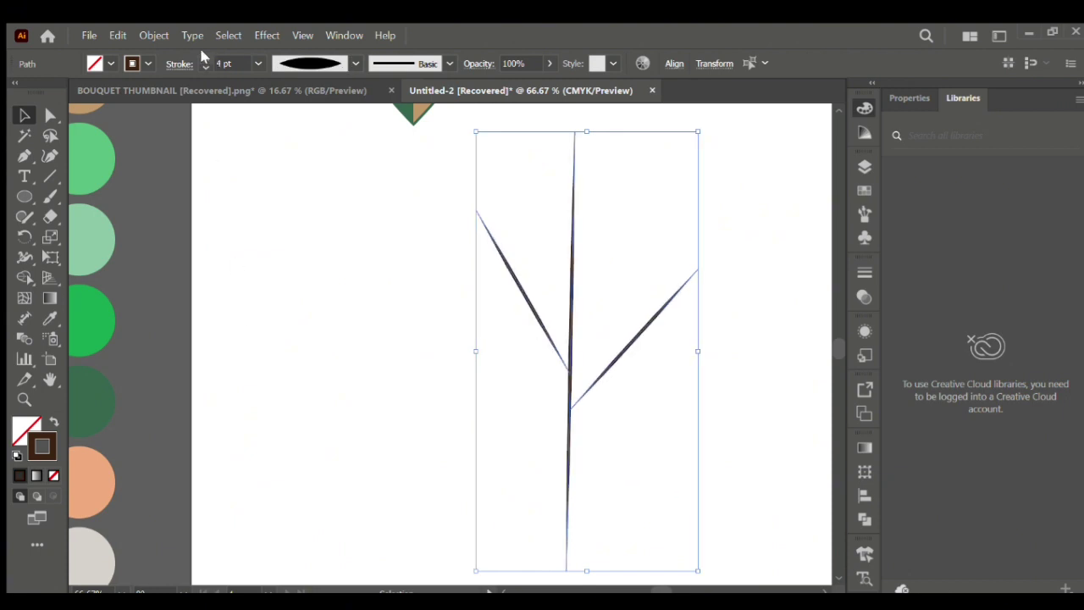
{"action": "left_click", "coordinate": [261, 386]}
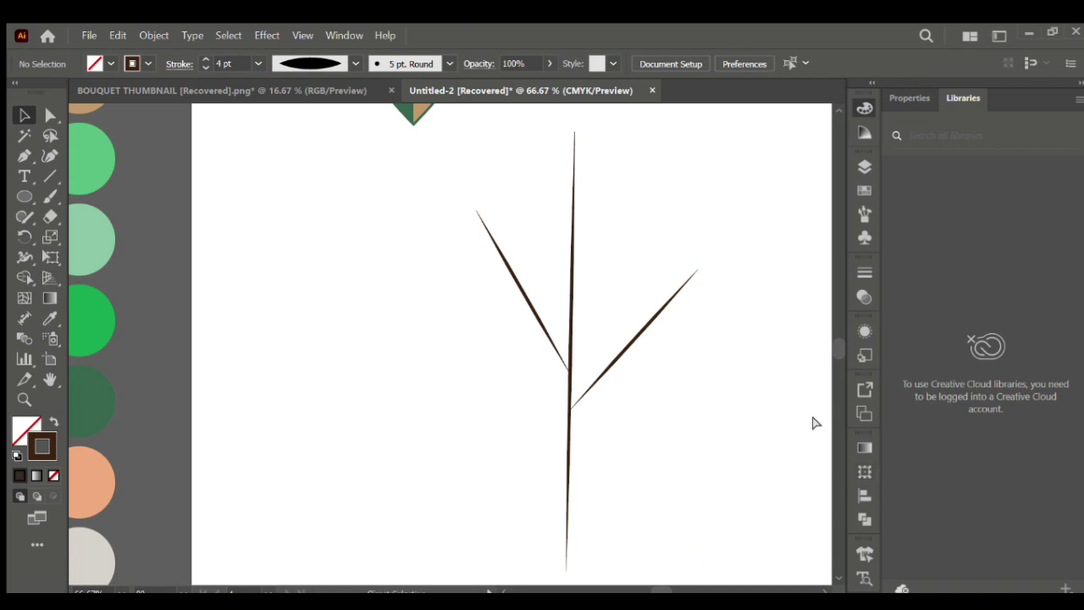
Move the large leaf so its lower tip sits on the top part of the stem
{"action": "key", "text": "ctrl+minus"}
{"action": "key", "text": "ctrl+minus"}
{"action": "scroll", "coordinate": [835, 347], "scroll_direction": "up", "scroll_amount": 3}
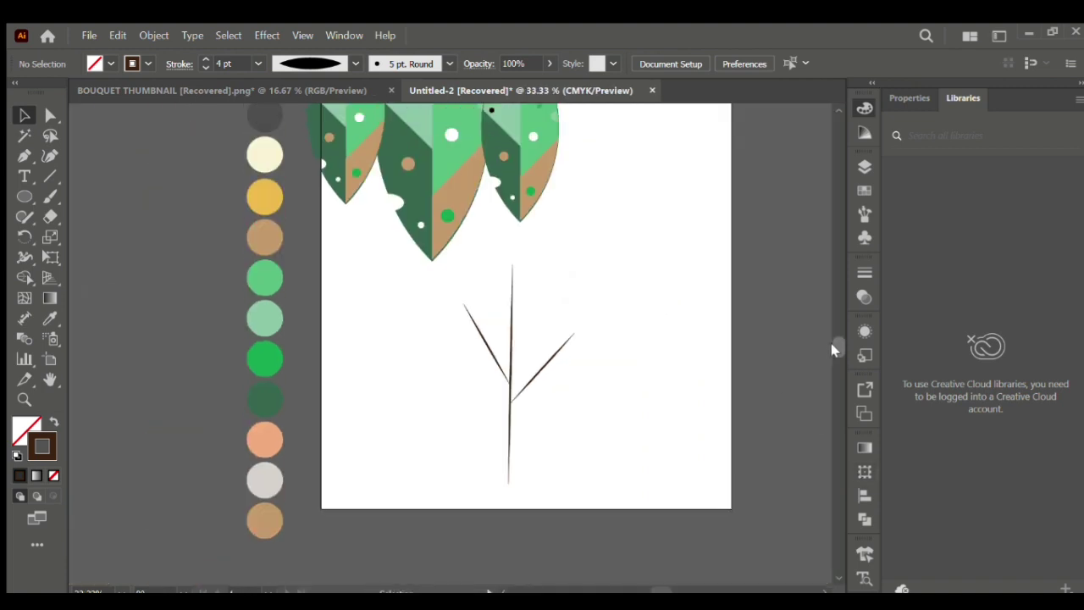
{"action": "left_click_drag", "start_coordinate": [446, 254], "coordinate": [510, 287]}
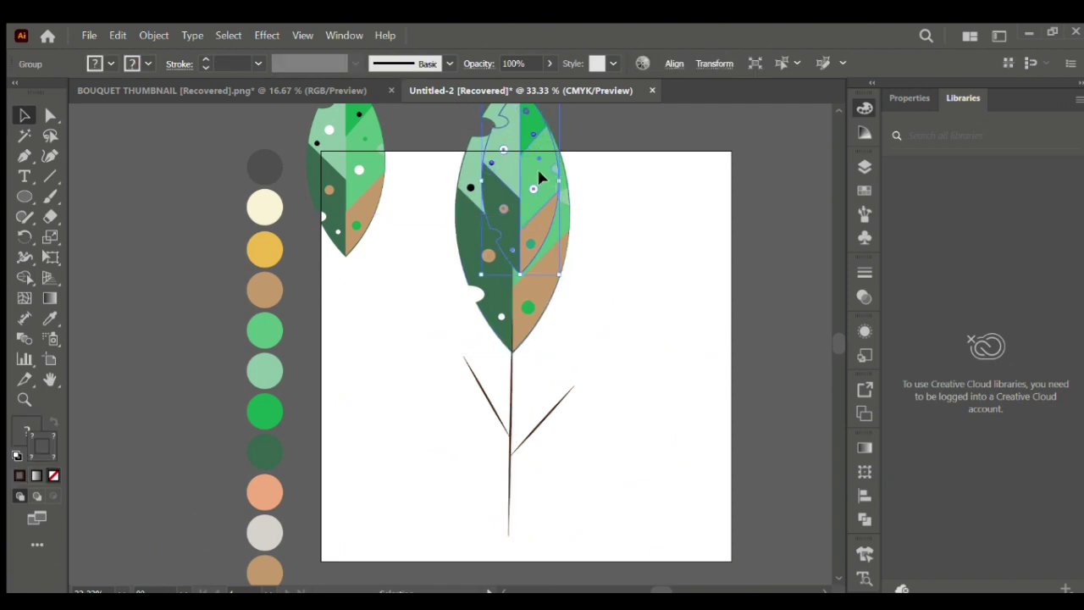
Move the small right-hand leaf onto the right branch and rotate it to follow the branch's direction
{"action": "left_click_drag", "start_coordinate": [538, 170], "coordinate": [602, 298]}
{"action": "left_click_drag", "start_coordinate": [625, 212], "coordinate": [658, 242]}
{"action": "left_click_drag", "start_coordinate": [597, 280], "coordinate": [604, 298]}
{"action": "left_click_drag", "start_coordinate": [646, 243], "coordinate": [661, 254]}
{"action": "left_click_drag", "start_coordinate": [604, 325], "coordinate": [611, 329]}
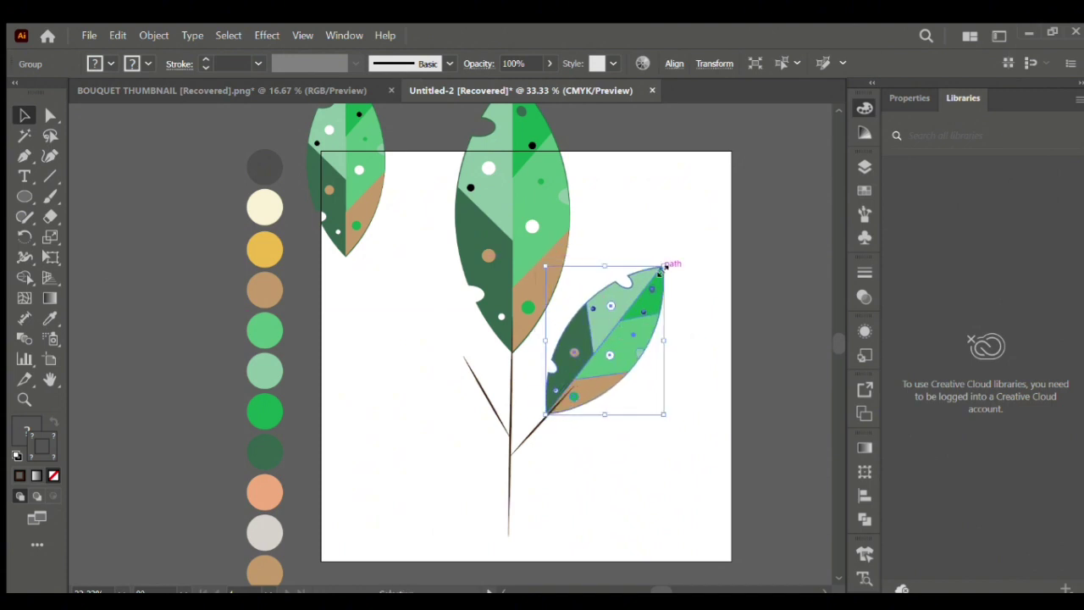
{"action": "left_click_drag", "start_coordinate": [670, 260], "coordinate": [678, 266]}
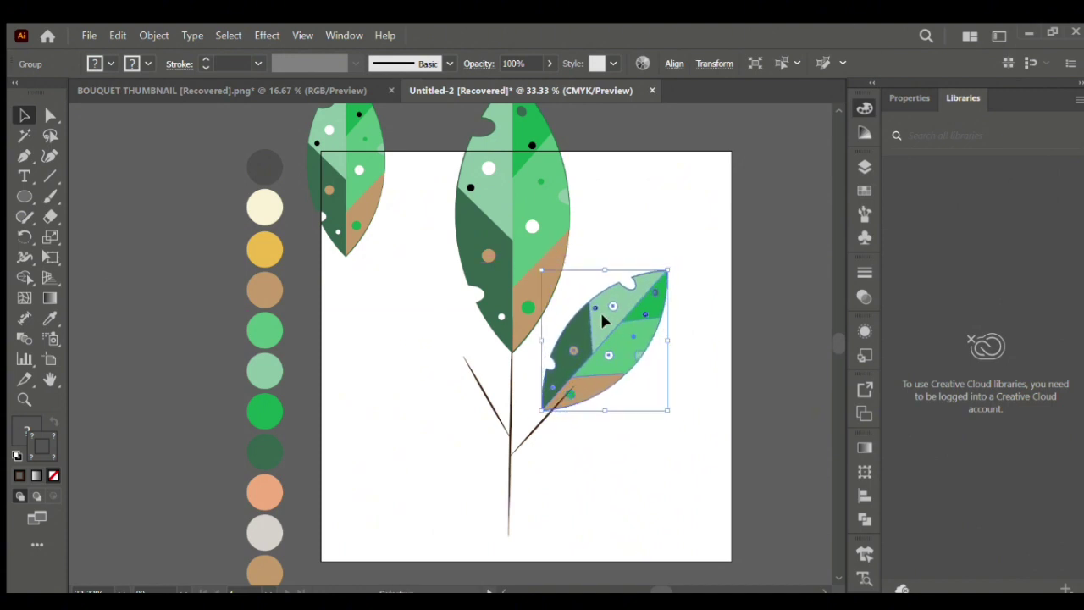
Nudge the right leaf along its branch, and place the small left leaf on the left branch, rotated to follow its direction
{"action": "left_click_drag", "start_coordinate": [604, 314], "coordinate": [611, 331]}
{"action": "left_click", "coordinate": [511, 206]}
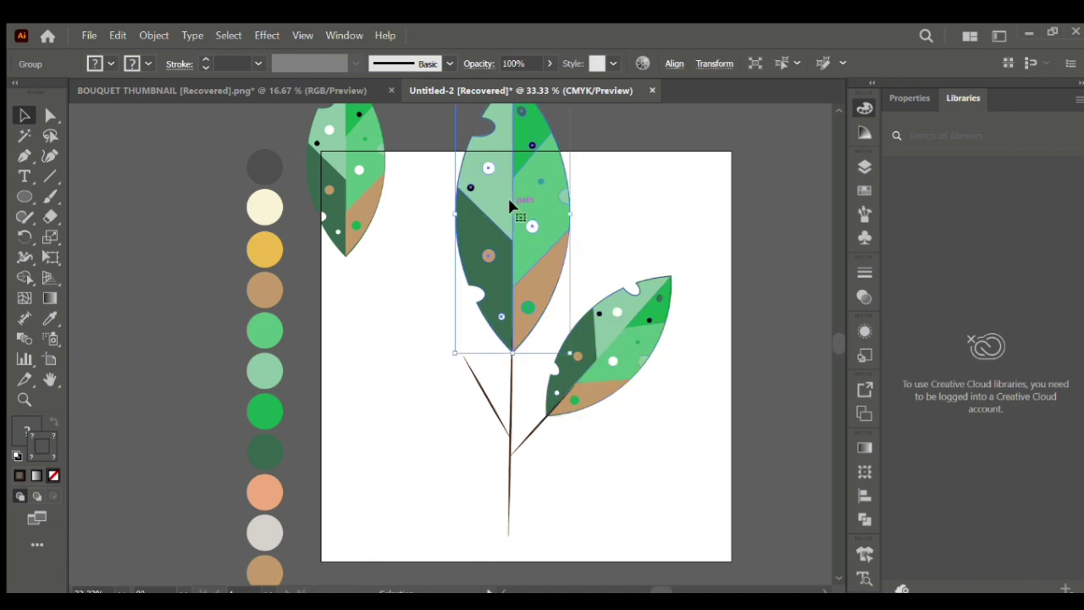
{"action": "left_click_drag", "start_coordinate": [337, 165], "coordinate": [439, 304]}
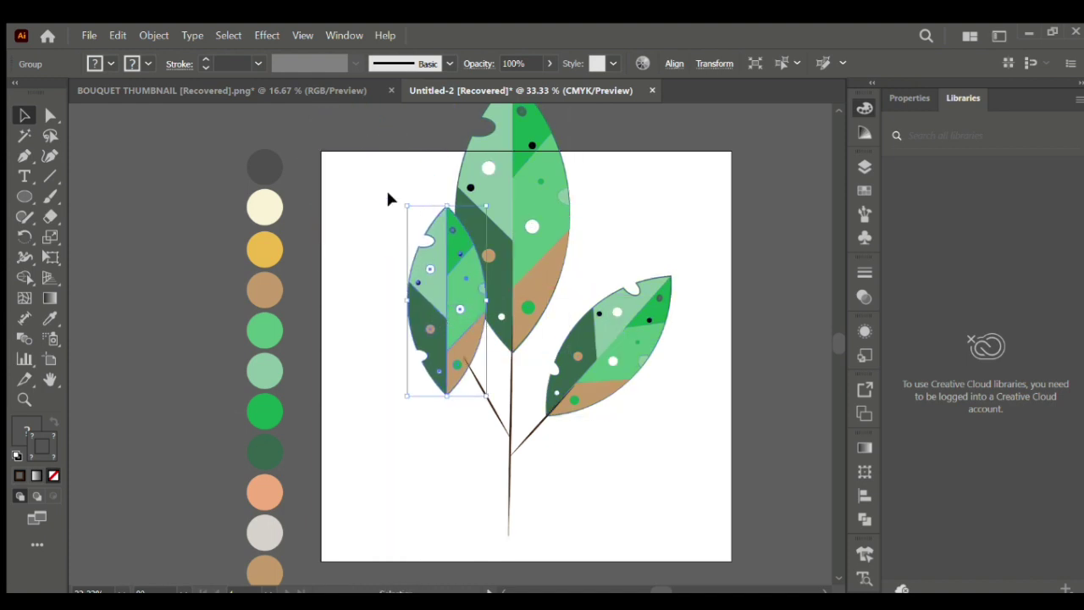
{"action": "left_click_drag", "start_coordinate": [401, 201], "coordinate": [415, 280]}
{"action": "left_click_drag", "start_coordinate": [392, 240], "coordinate": [401, 308]}
{"action": "left_click", "coordinate": [506, 194], "text": "shift"}
{"action": "left_click", "coordinate": [622, 337], "text": "shift"}
{"action": "left_click_drag", "start_coordinate": [623, 337], "coordinate": [631, 343]}
{"action": "key", "text": "ctrl+z"}
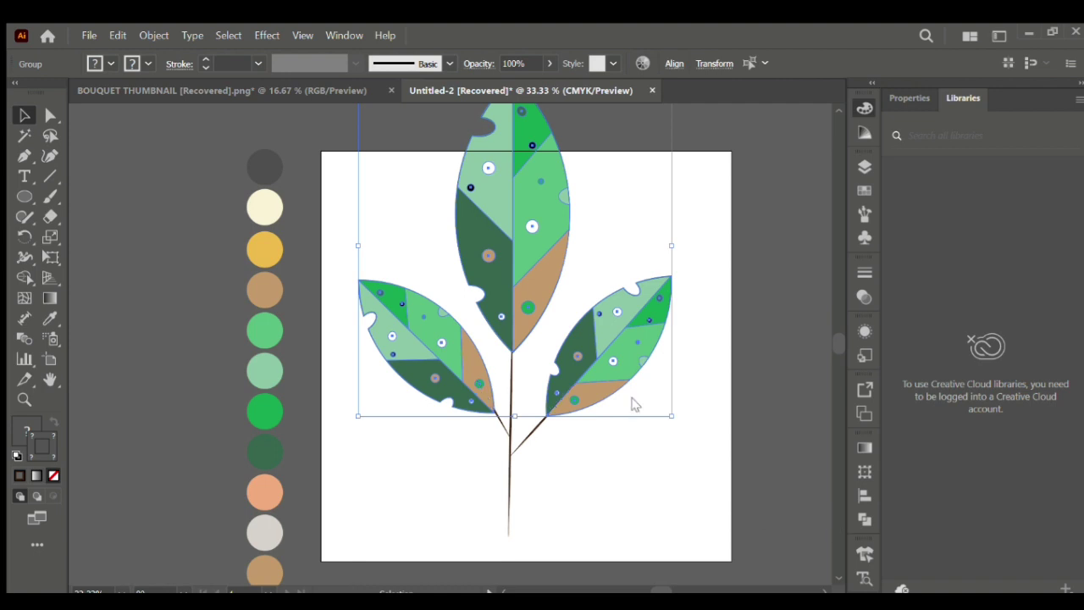
Group the stem with its two branches
{"action": "left_click", "coordinate": [605, 527]}
{"action": "left_click", "coordinate": [513, 437]}
{"action": "key", "text": "ctrl+g"}
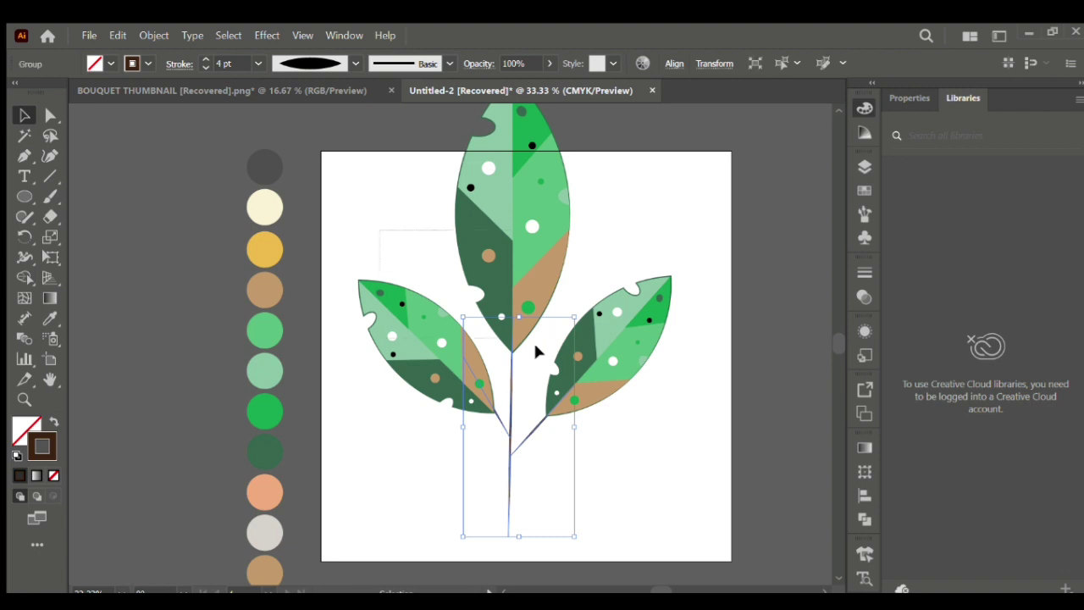
Scale the whole plant down slightly and move it off the artboard, beyond the column of colour swatches
{"action": "left_click_drag", "start_coordinate": [535, 349], "coordinate": [653, 453]}
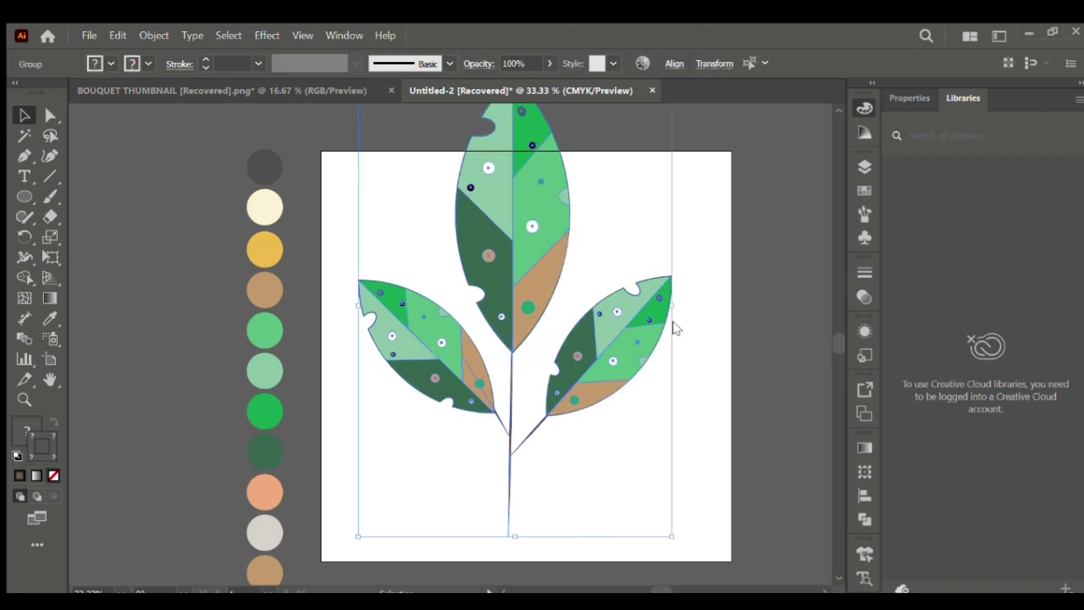
{"action": "left_click", "coordinate": [703, 346]}
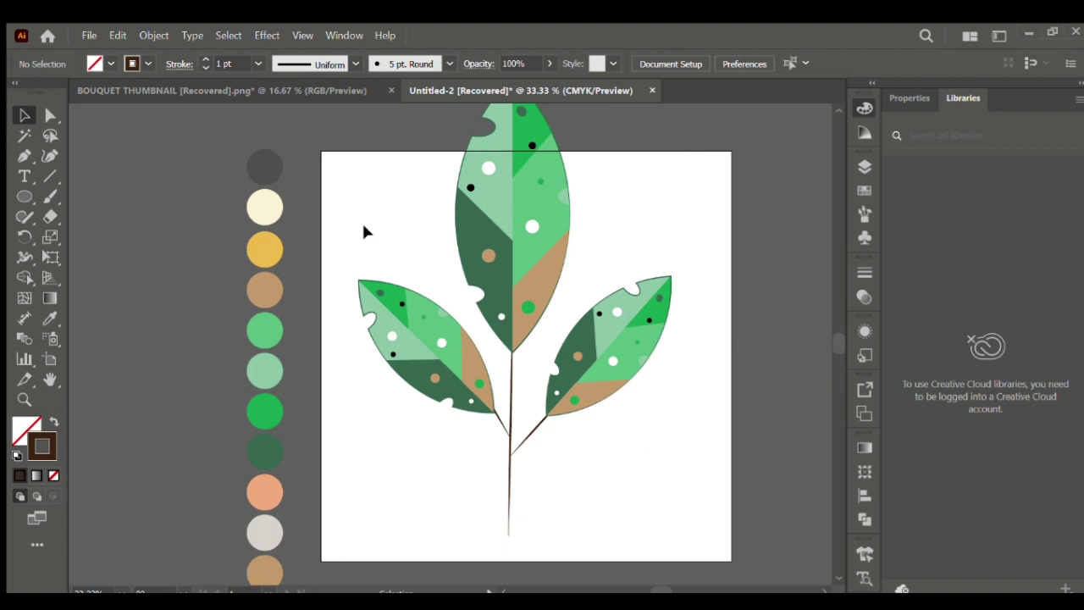
{"action": "left_click_drag", "start_coordinate": [363, 229], "coordinate": [591, 441]}
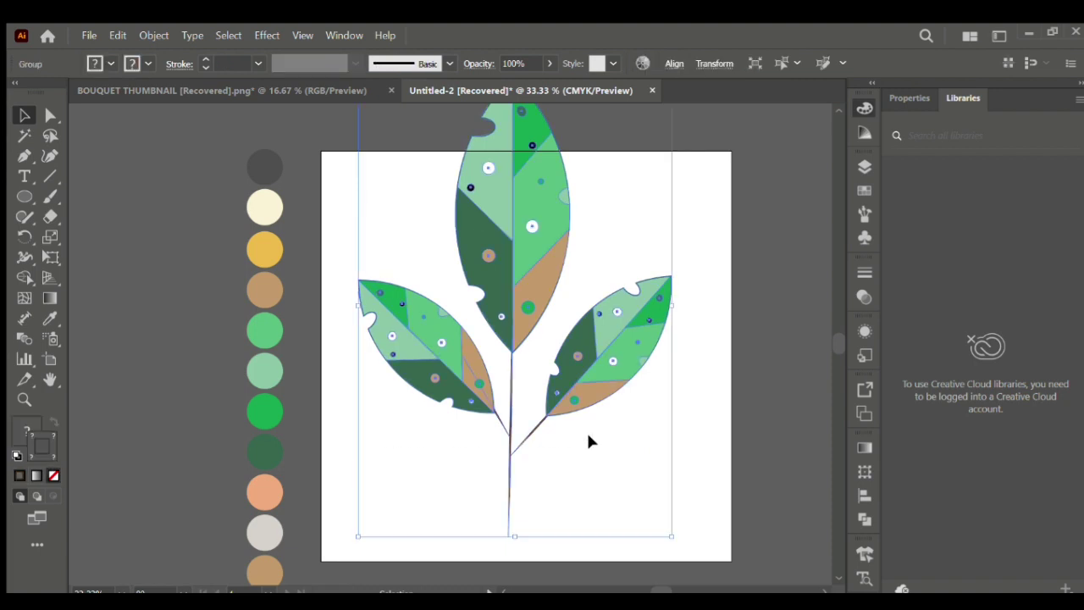
{"action": "left_click_drag", "start_coordinate": [671, 539], "coordinate": [634, 484]}
{"action": "left_click_drag", "start_coordinate": [483, 291], "coordinate": [124, 315]}
{"action": "left_click_drag", "start_coordinate": [207, 374], "coordinate": [133, 361]}
{"action": "left_click", "coordinate": [161, 565]}
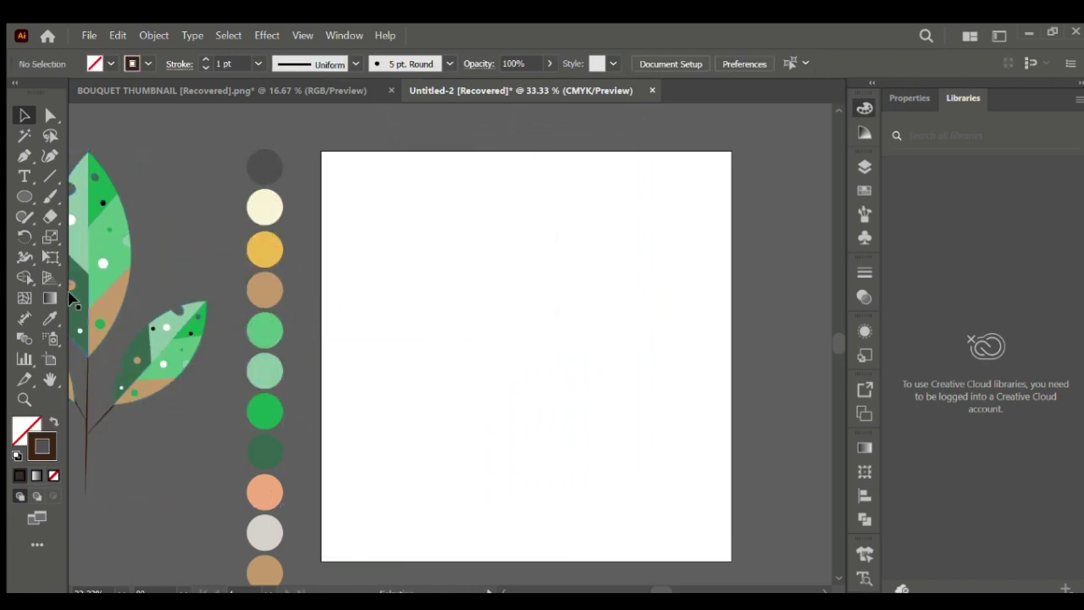
Draw a room's wall corner with the Pen tool: a tall vertical line that continues diagonally down to the lower-left of the artboard
{"action": "left_click", "coordinate": [24, 156]}
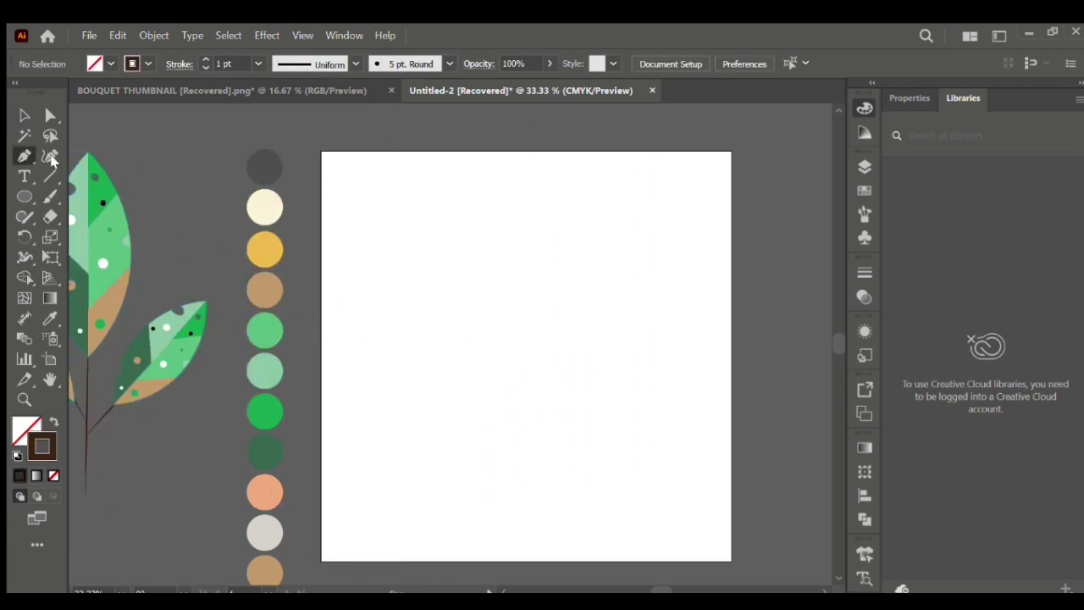
{"action": "left_click", "coordinate": [437, 176]}
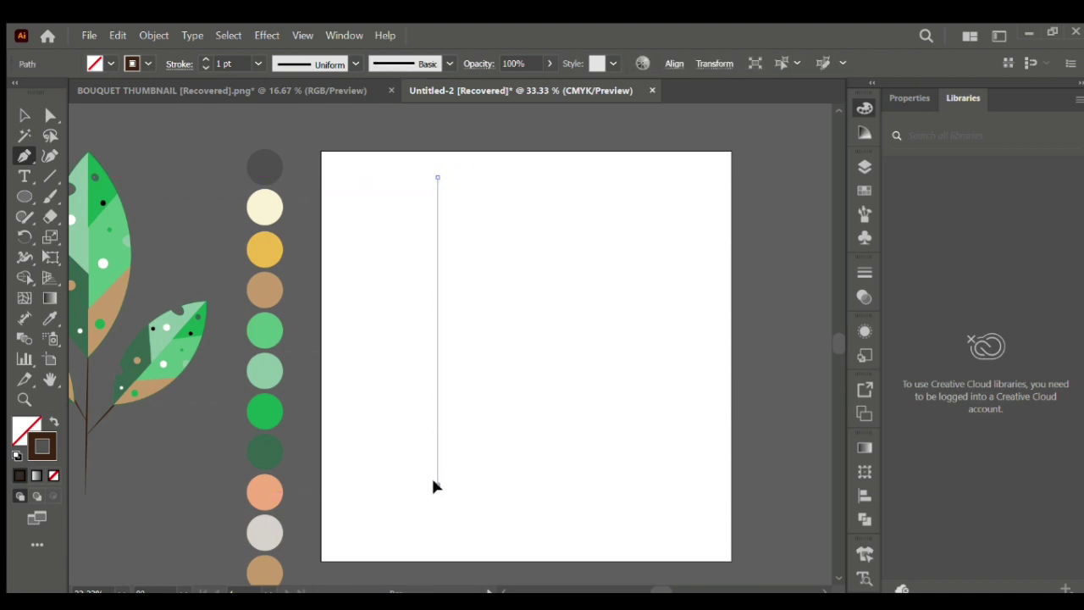
{"action": "left_click", "coordinate": [437, 484]}
{"action": "left_click", "coordinate": [352, 536]}
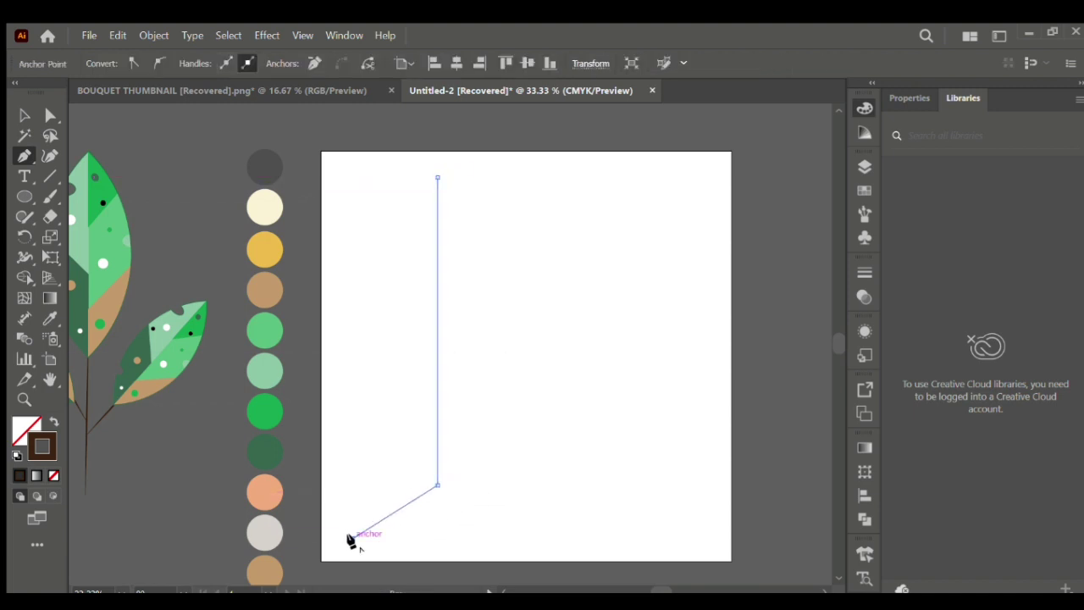
{"action": "key", "text": "v"}
{"action": "left_click", "coordinate": [212, 493]}
Draw a horizontal floor line from the artboard's right side to the lower end of the vertical corner line
{"action": "key", "text": "p"}
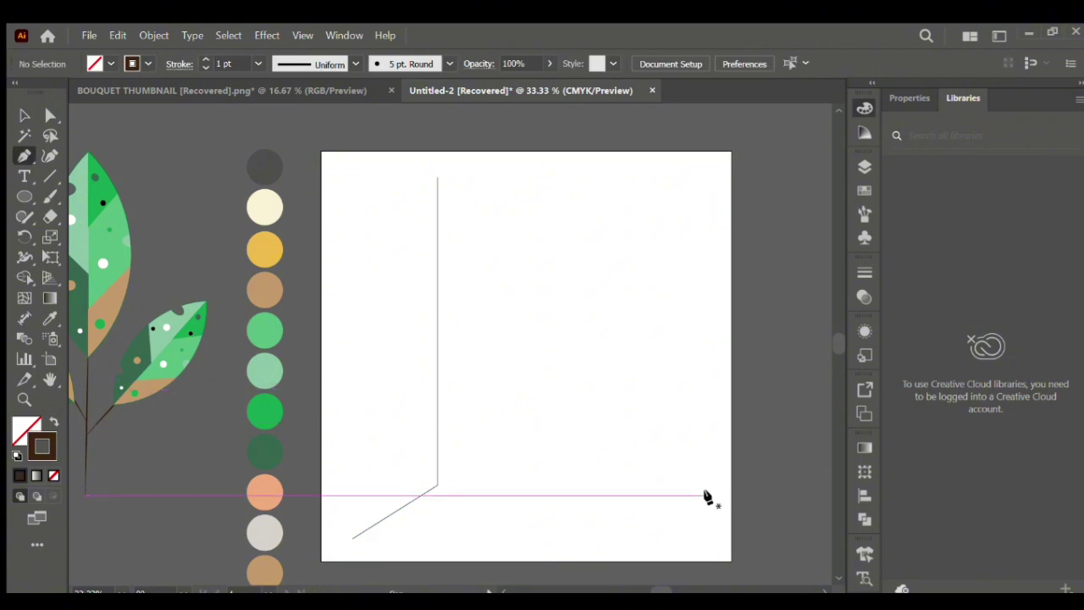
{"action": "left_click", "coordinate": [708, 487]}
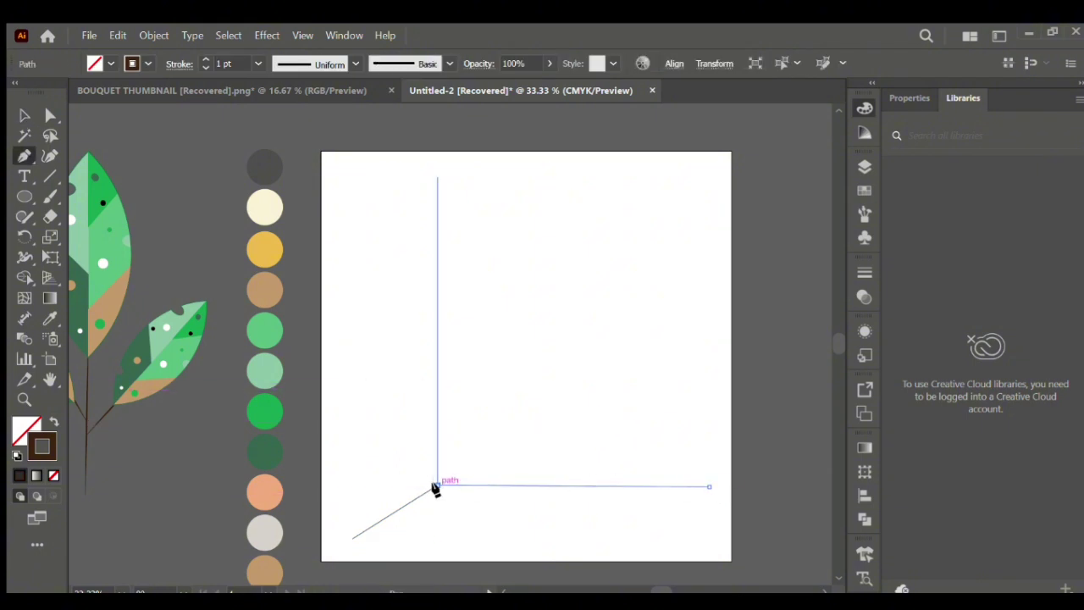
{"action": "left_click", "coordinate": [438, 487]}
{"action": "key", "text": "v"}
Group the room corner lines and give them the double-bulge width profile and a 4 pt stroke weight
{"action": "left_click_drag", "start_coordinate": [373, 397], "coordinate": [486, 498]}
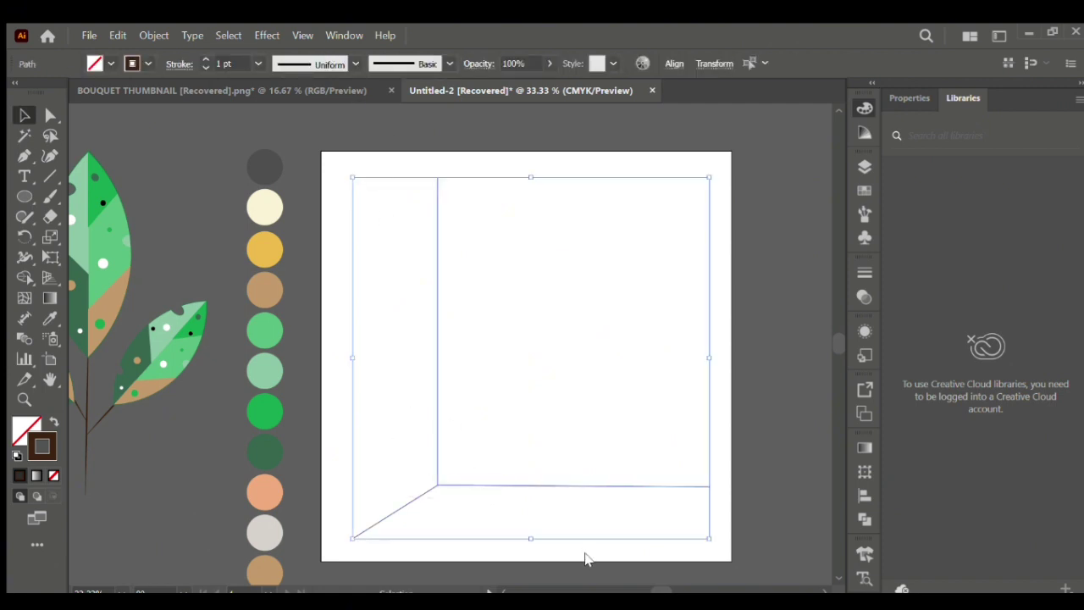
{"action": "key", "text": "ctrl+g"}
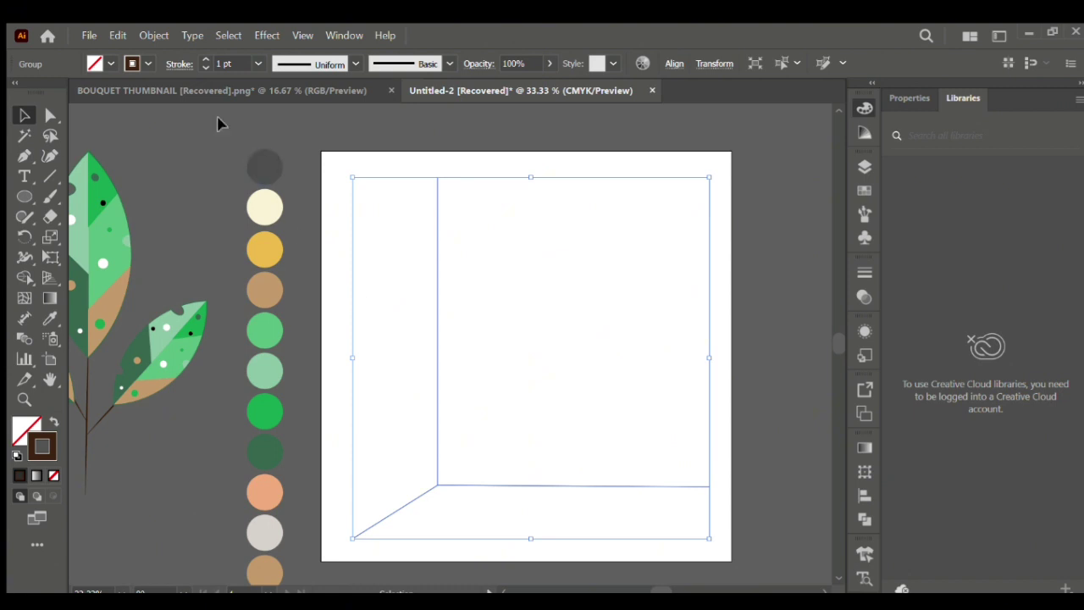
{"action": "left_click", "coordinate": [353, 63]}
{"action": "left_click", "coordinate": [330, 144]}
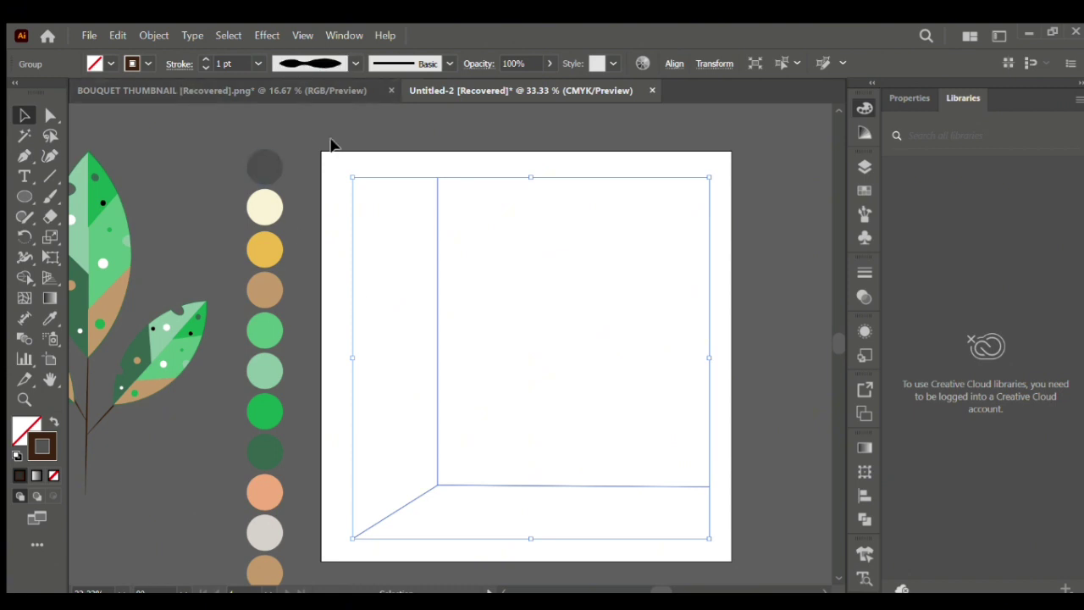
{"action": "left_click", "coordinate": [205, 58]}
{"action": "left_click", "coordinate": [205, 58]}
{"action": "left_click", "coordinate": [205, 58]}
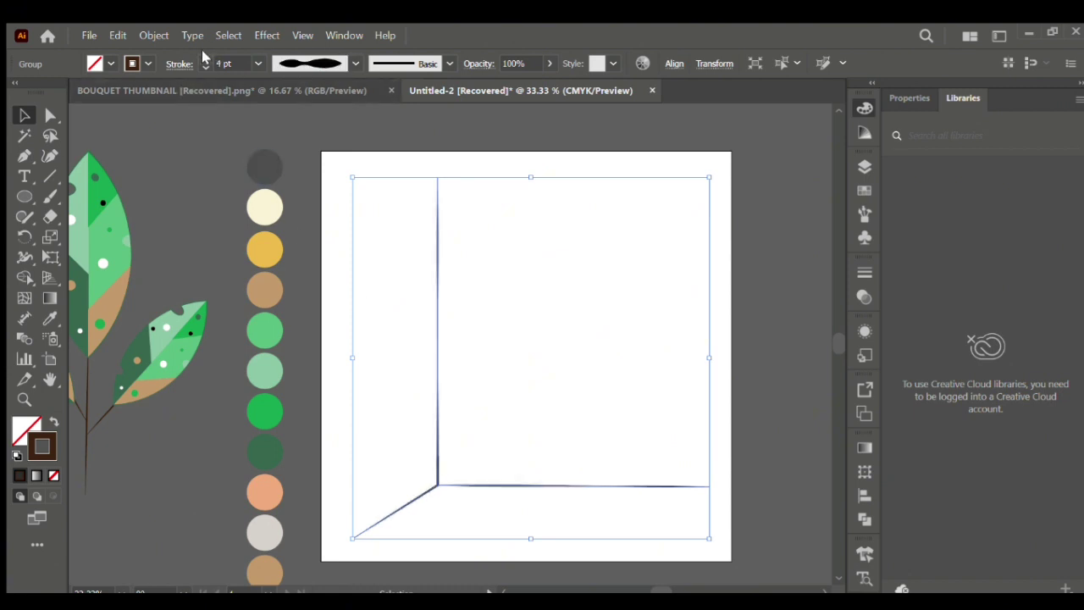
{"action": "left_click", "coordinate": [178, 126]}
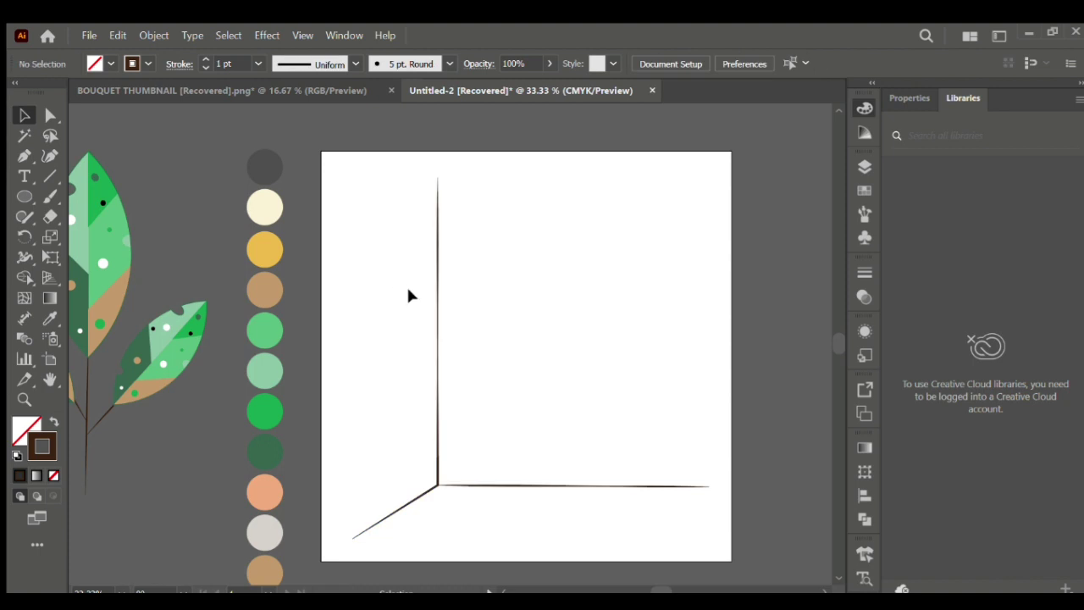
Draw the left and upper edges of a small picture frame on the back wall as two straight lines crossing at the corner
{"action": "left_click", "coordinate": [24, 155]}
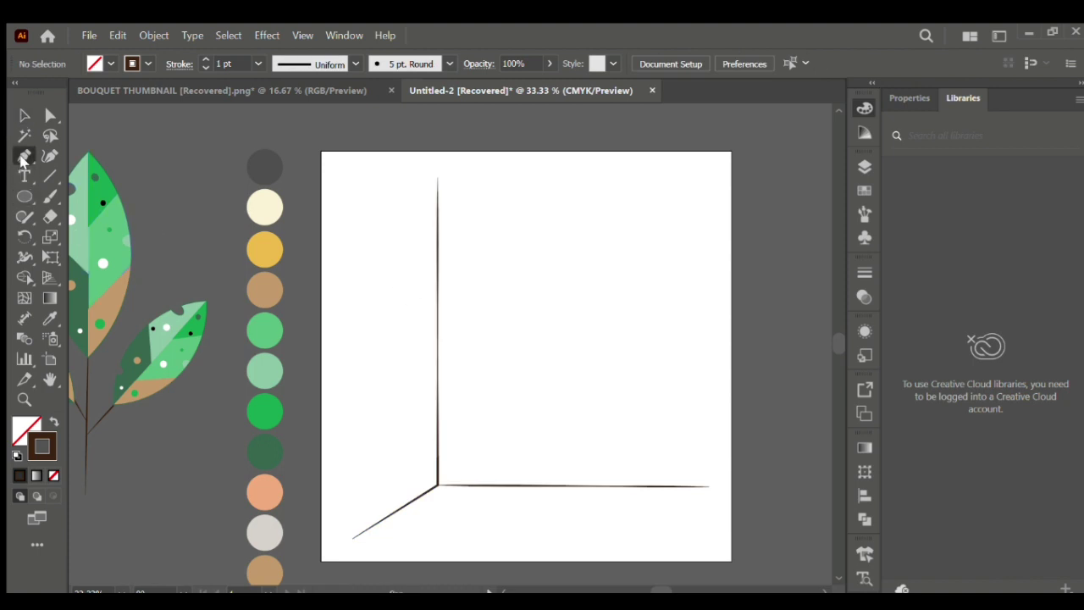
{"action": "left_click", "coordinate": [539, 258]}
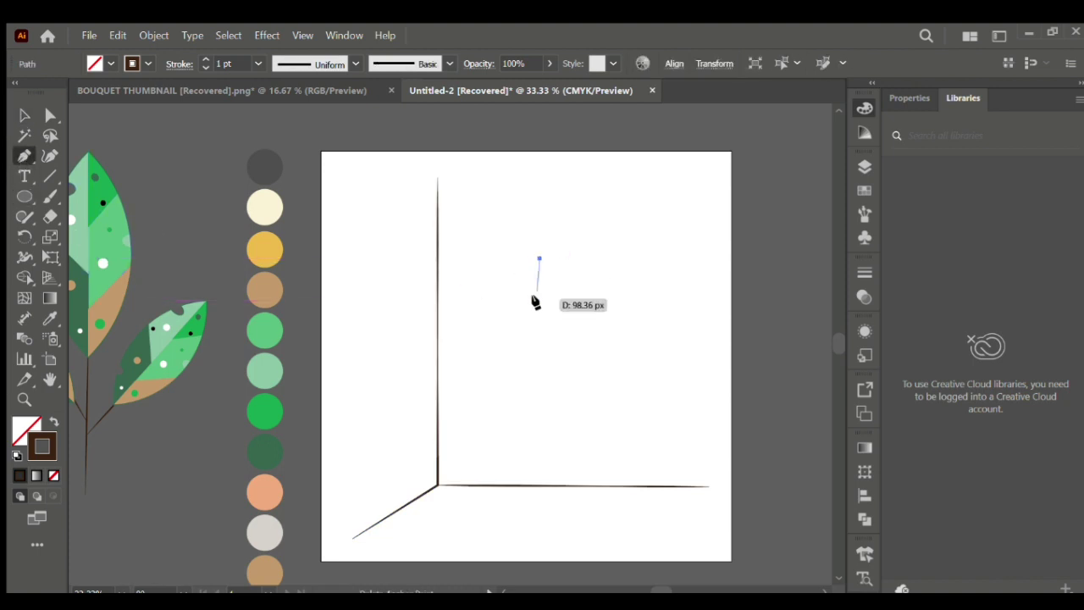
{"action": "left_click", "coordinate": [539, 349]}
{"action": "left_click", "coordinate": [606, 281], "text": "ctrl"}
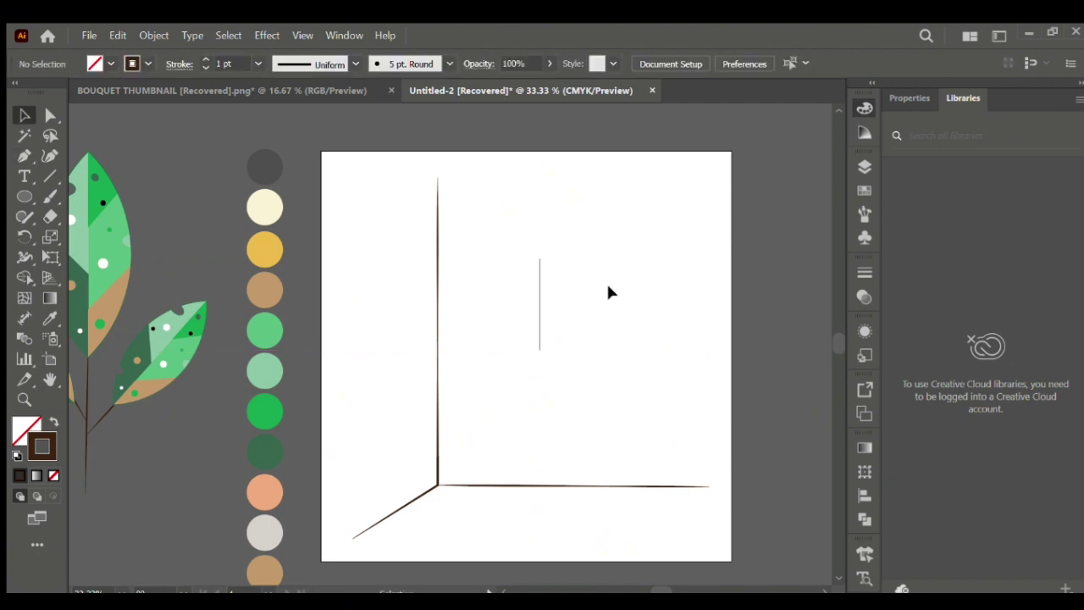
{"action": "left_click", "coordinate": [516, 267]}
{"action": "left_click", "coordinate": [620, 268]}
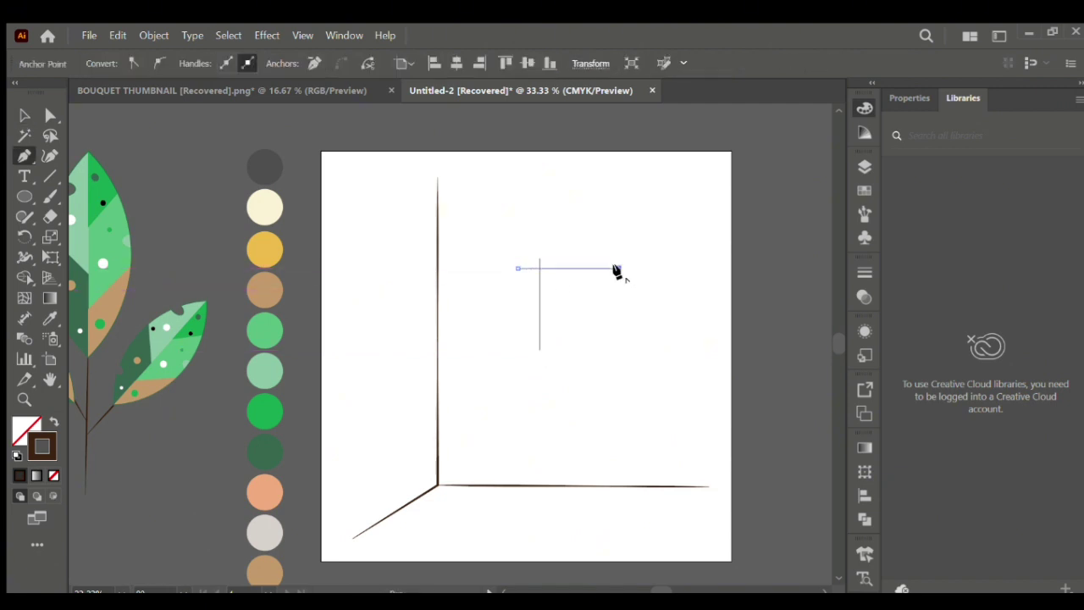
Draw the frame's right and lower edges as straight lines that overshoot the corners
{"action": "left_click", "coordinate": [610, 259]}
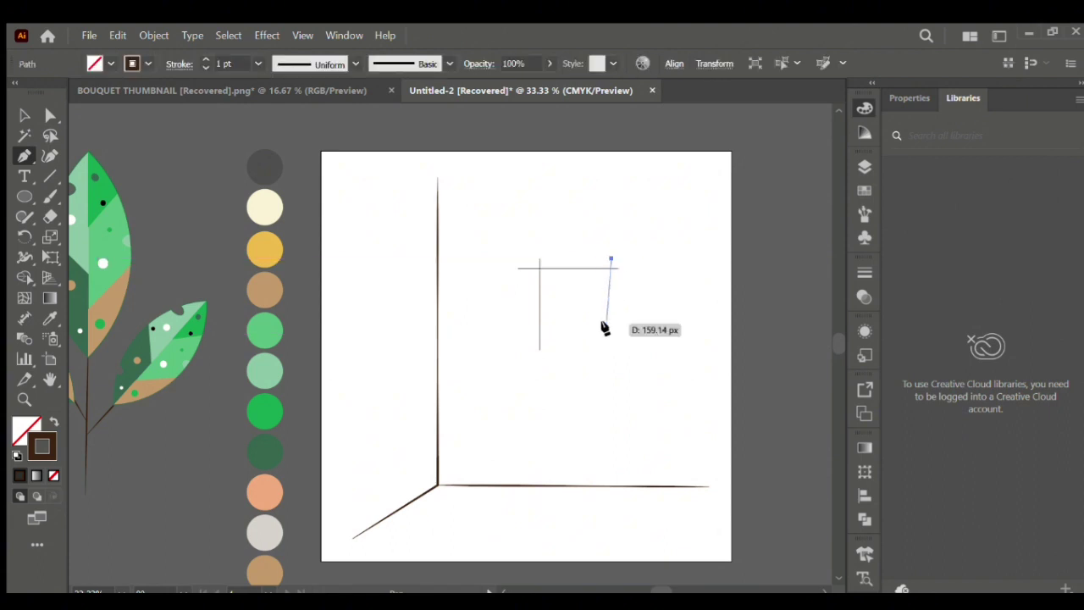
{"action": "left_click", "coordinate": [606, 349]}
{"action": "key", "text": "v"}
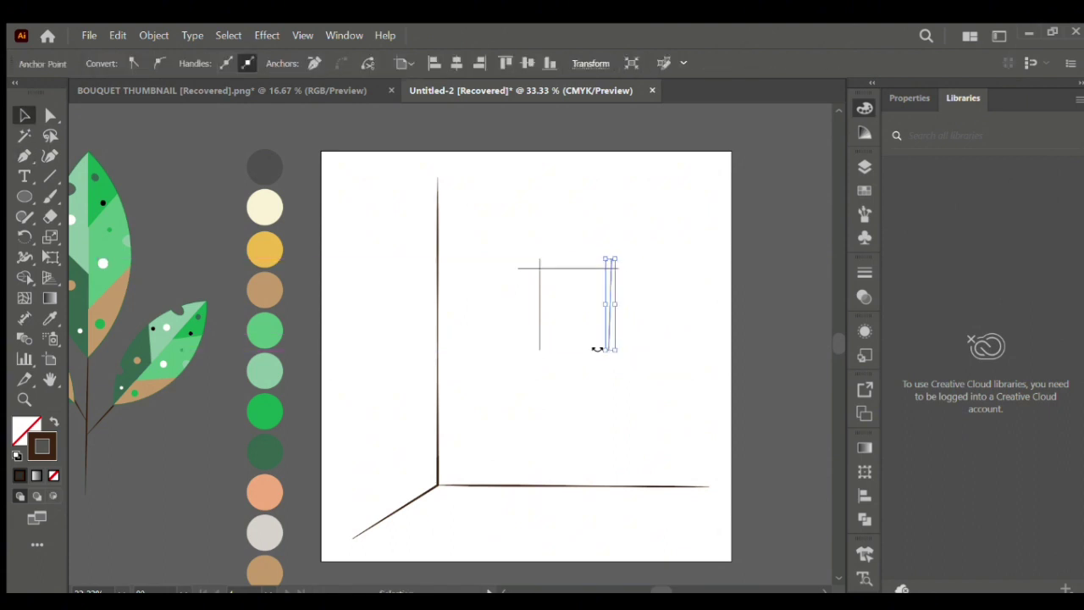
{"action": "left_click", "coordinate": [514, 333]}
{"action": "key", "text": "p"}
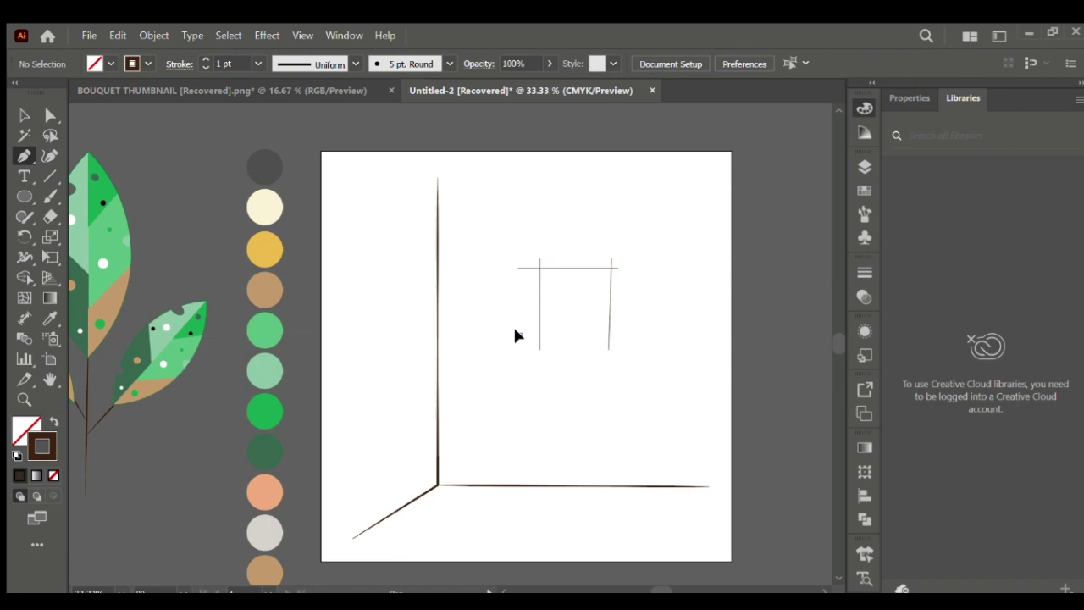
{"action": "left_click", "coordinate": [517, 335]}
{"action": "left_click", "coordinate": [620, 336]}
{"action": "key", "text": "v"}
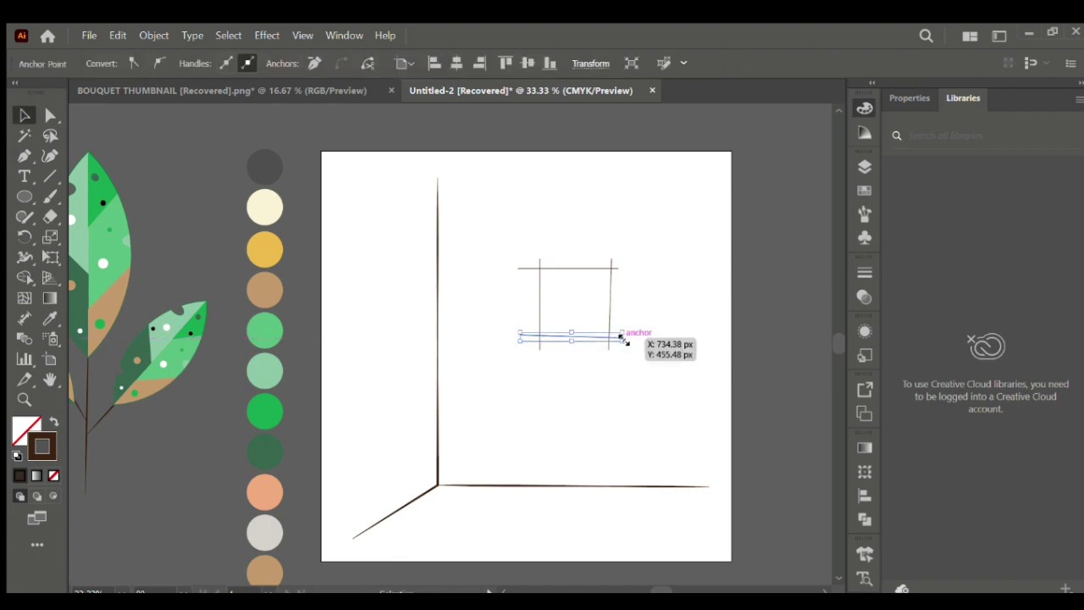
{"action": "left_click", "coordinate": [657, 312]}
Give the four frame lines the double-bulge width profile and a 4 pt stroke weight, and group them
{"action": "left_click_drag", "start_coordinate": [498, 249], "coordinate": [656, 370]}
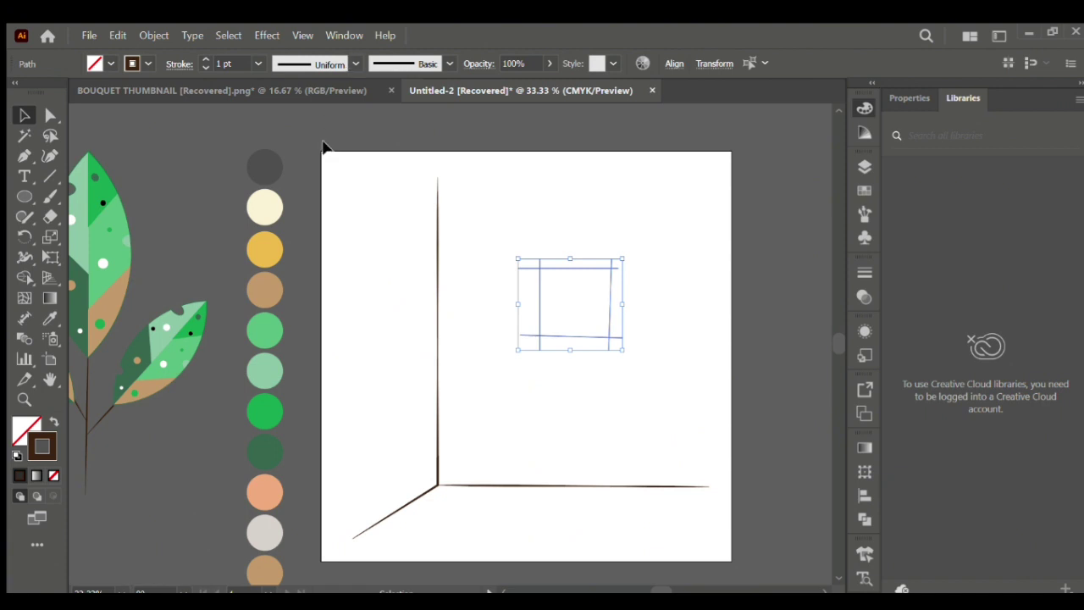
{"action": "left_click", "coordinate": [203, 56]}
{"action": "left_click", "coordinate": [203, 56]}
{"action": "left_click", "coordinate": [204, 56]}
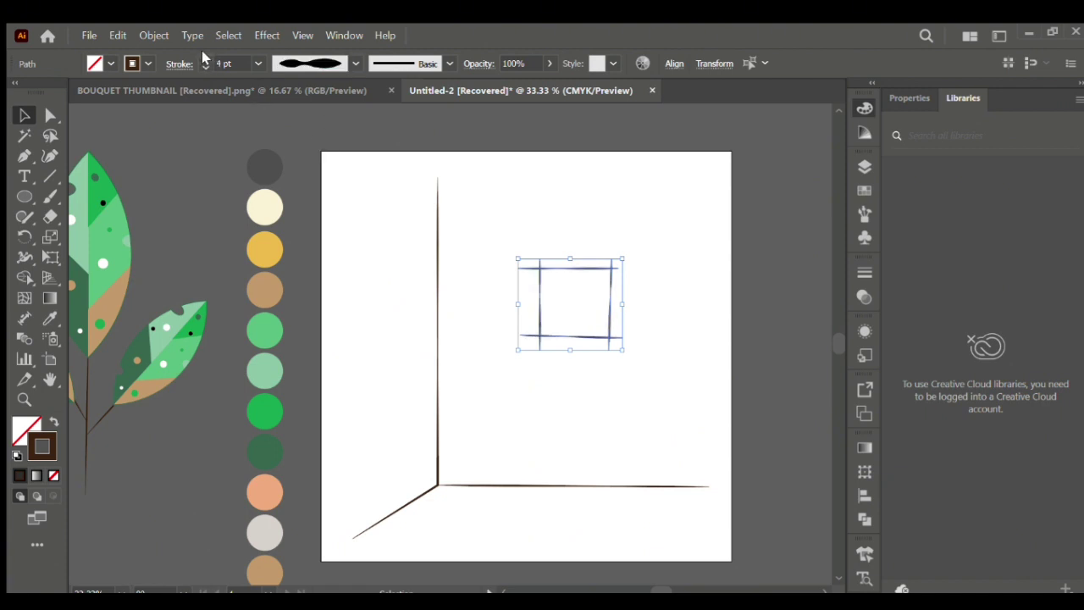
{"action": "key", "text": "ctrl+g"}
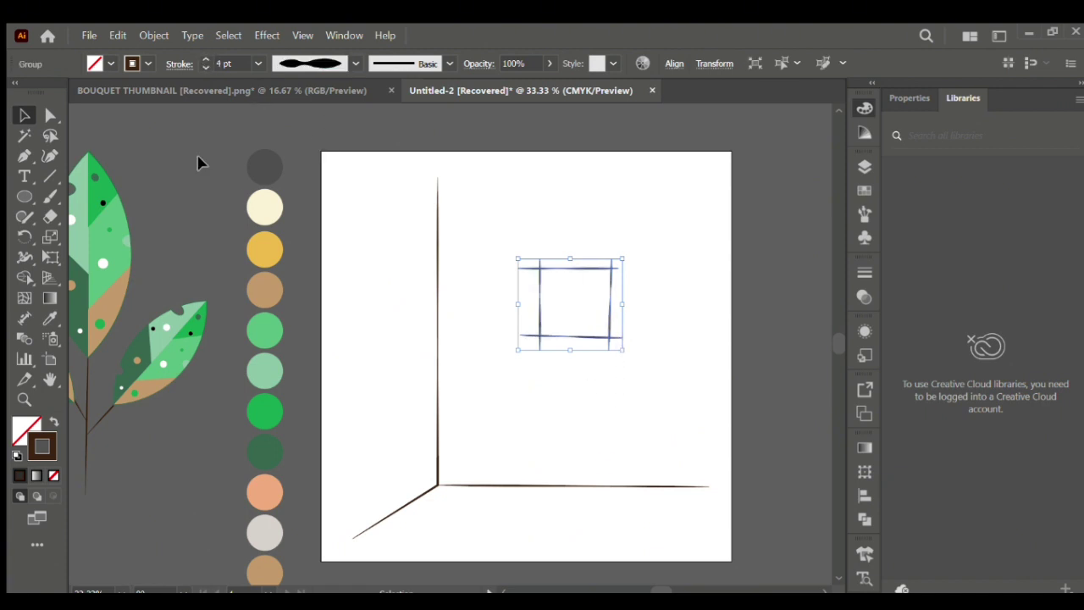
{"action": "left_click", "coordinate": [155, 131]}
Sample the cream colour swatch as the fill colour
{"action": "left_click", "coordinate": [24, 187]}
{"action": "key", "text": "m"}
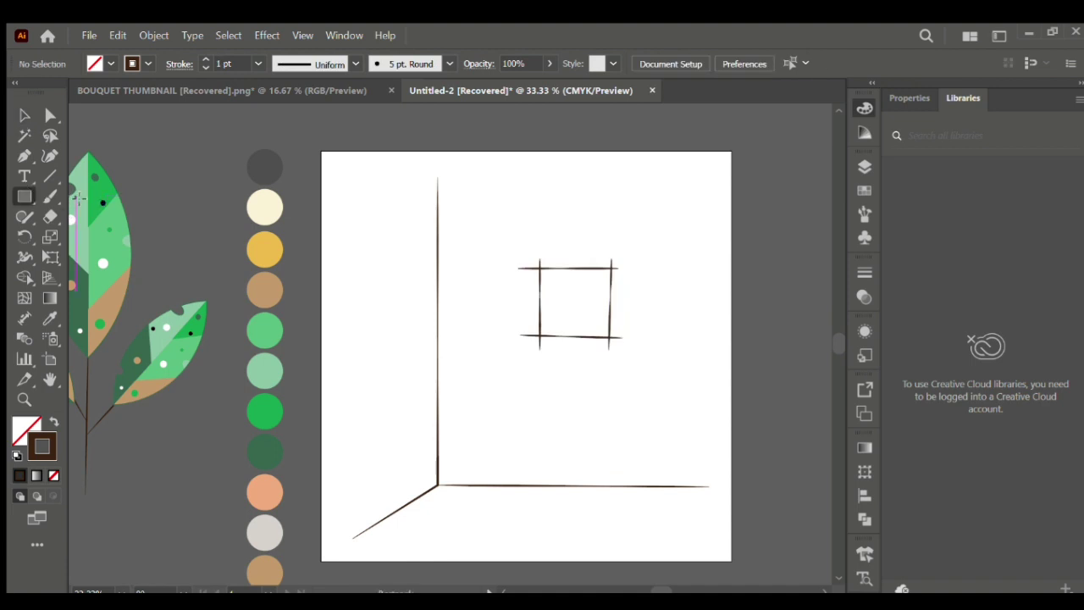
{"action": "left_click", "coordinate": [48, 318]}
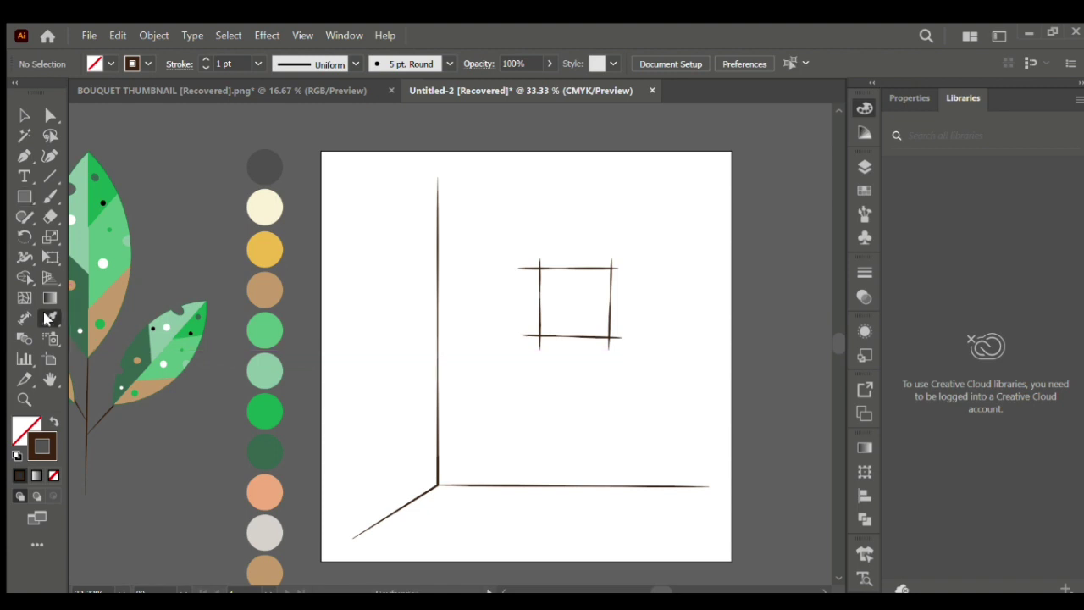
{"action": "left_click", "coordinate": [250, 217]}
{"action": "left_click", "coordinate": [24, 117]}
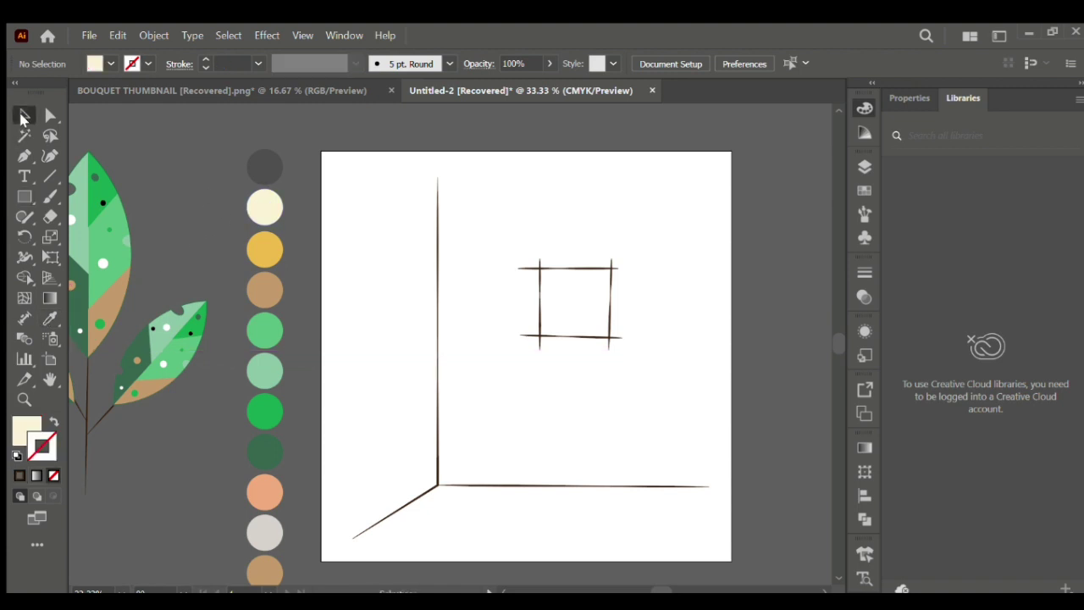
Draw a rectangle that covers the inside of the picture frame, spanning between its corner crossings
{"action": "left_click", "coordinate": [537, 267]}
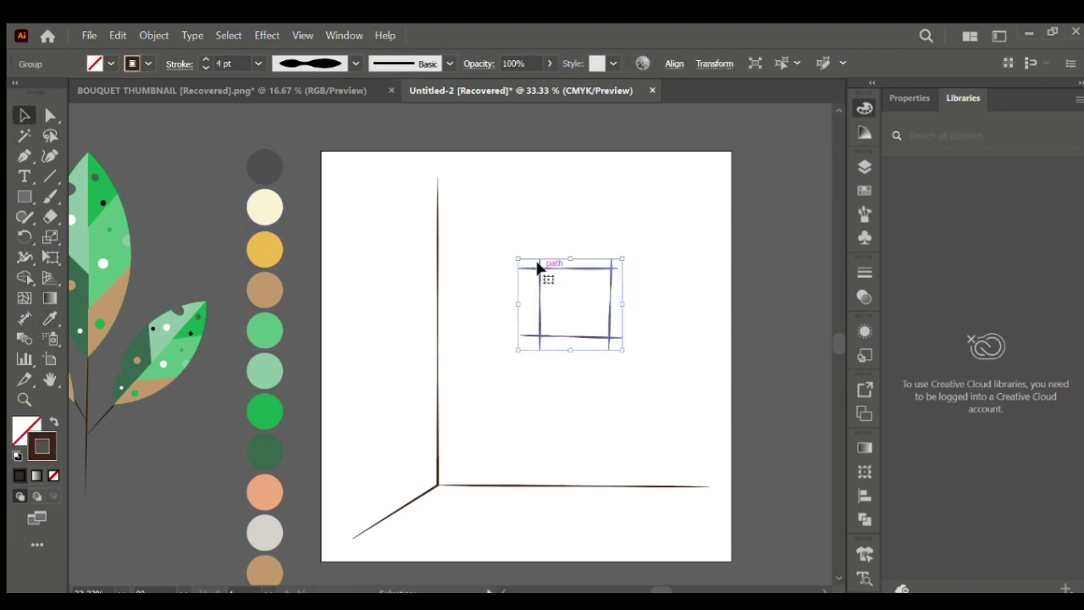
{"action": "left_click", "coordinate": [24, 196]}
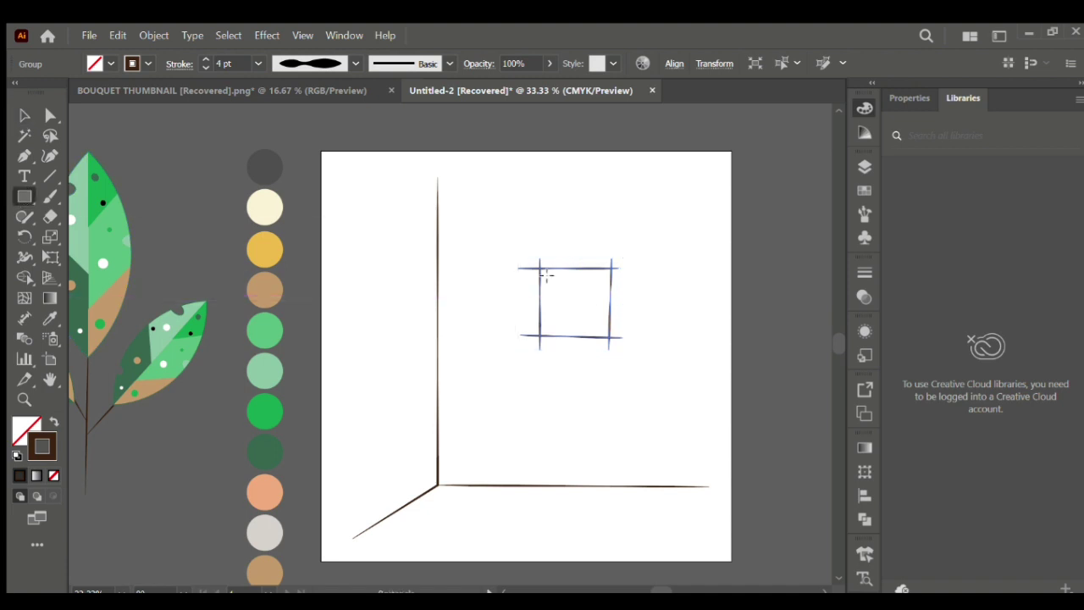
{"action": "left_click_drag", "start_coordinate": [539, 266], "coordinate": [611, 337]}
{"action": "key", "text": "ctrl+equal"}
{"action": "key", "text": "ctrl+equal"}
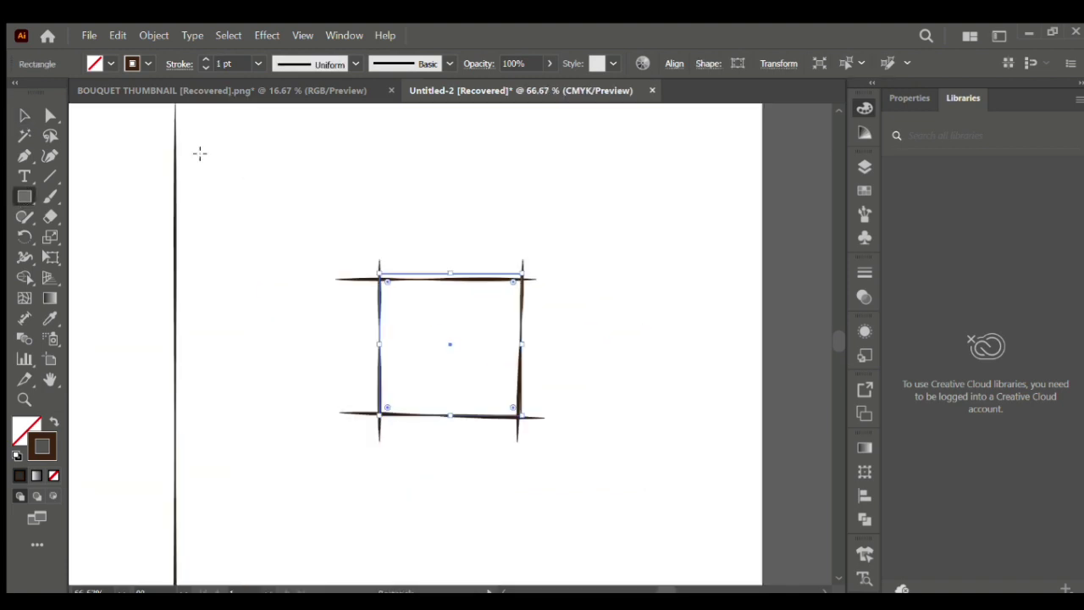
Lower the rectangle's top edge onto the frame's upper line and fill the rectangle with the sampled cream swatch
{"action": "left_click", "coordinate": [23, 115]}
{"action": "left_click_drag", "start_coordinate": [450, 274], "coordinate": [451, 278]}
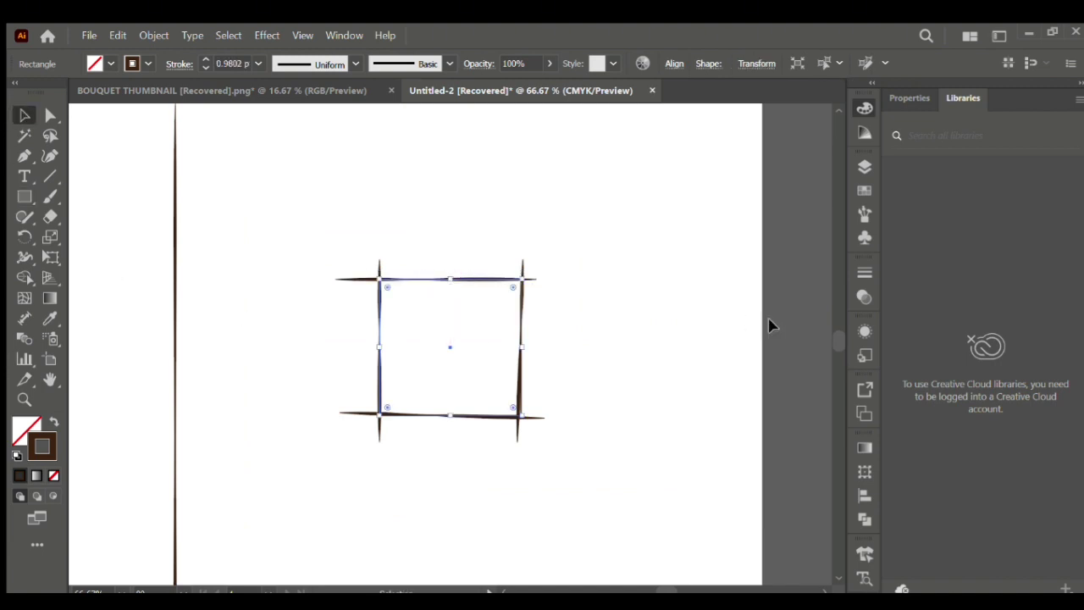
{"action": "left_click", "coordinate": [426, 329]}
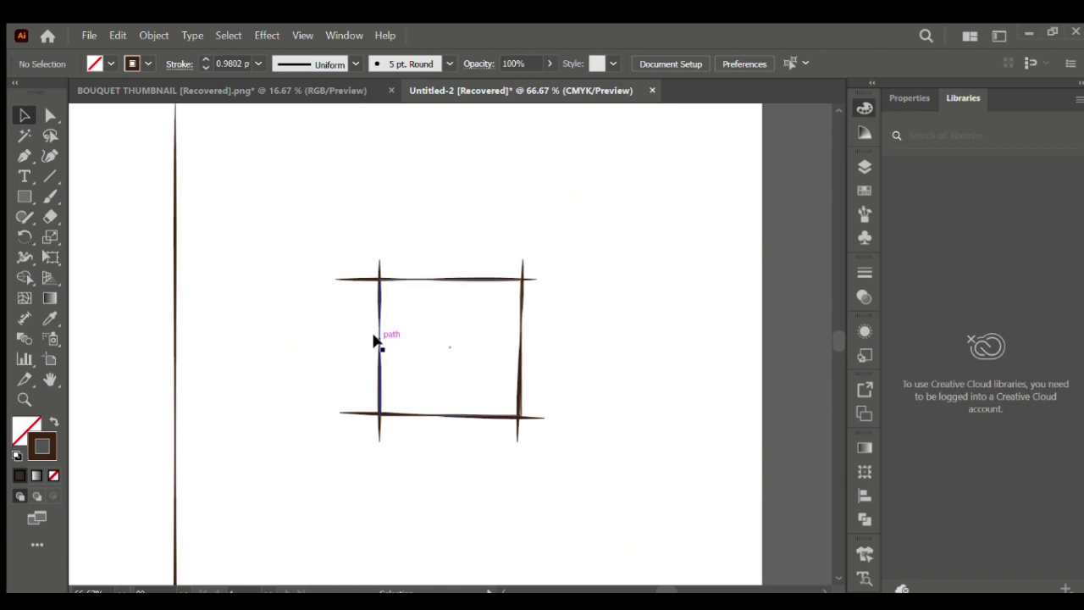
{"action": "left_click", "coordinate": [380, 340]}
{"action": "left_click", "coordinate": [430, 342]}
{"action": "left_click", "coordinate": [380, 288]}
{"action": "key", "text": "ctrl+minus"}
{"action": "key", "text": "ctrl+minus"}
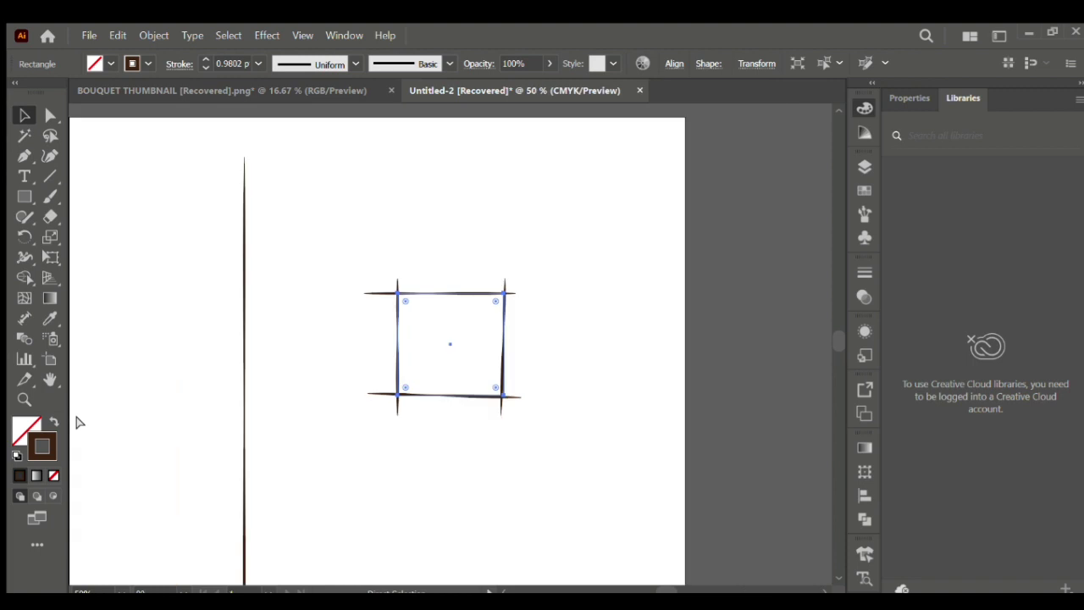
{"action": "left_click", "coordinate": [51, 318]}
{"action": "left_click", "coordinate": [138, 260]}
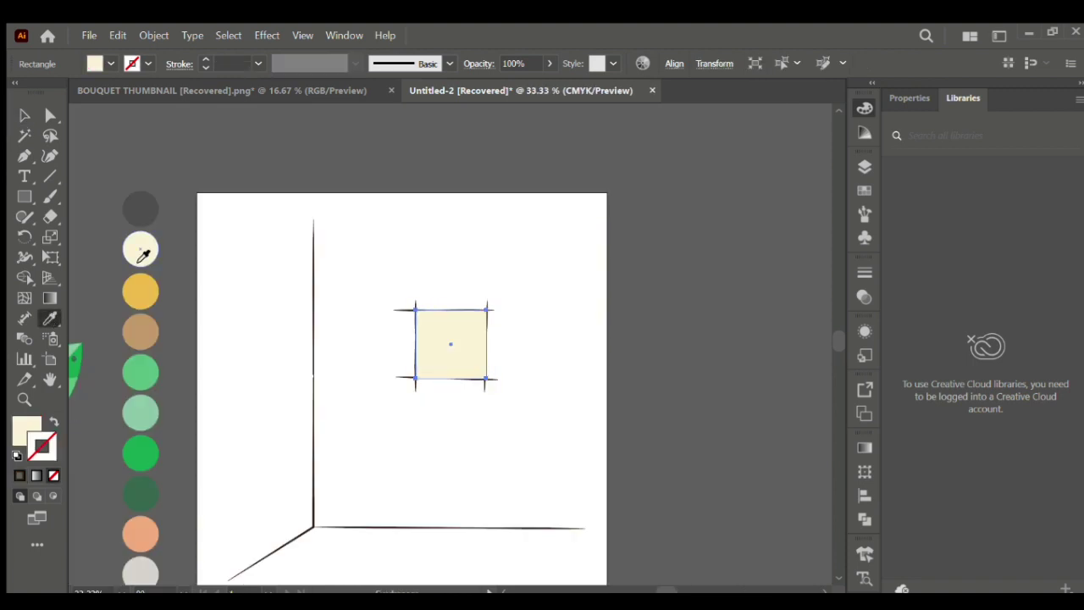
Bring the group of frame lines in front of the cream rectangle
{"action": "left_click", "coordinate": [23, 114]}
{"action": "left_click", "coordinate": [397, 310]}
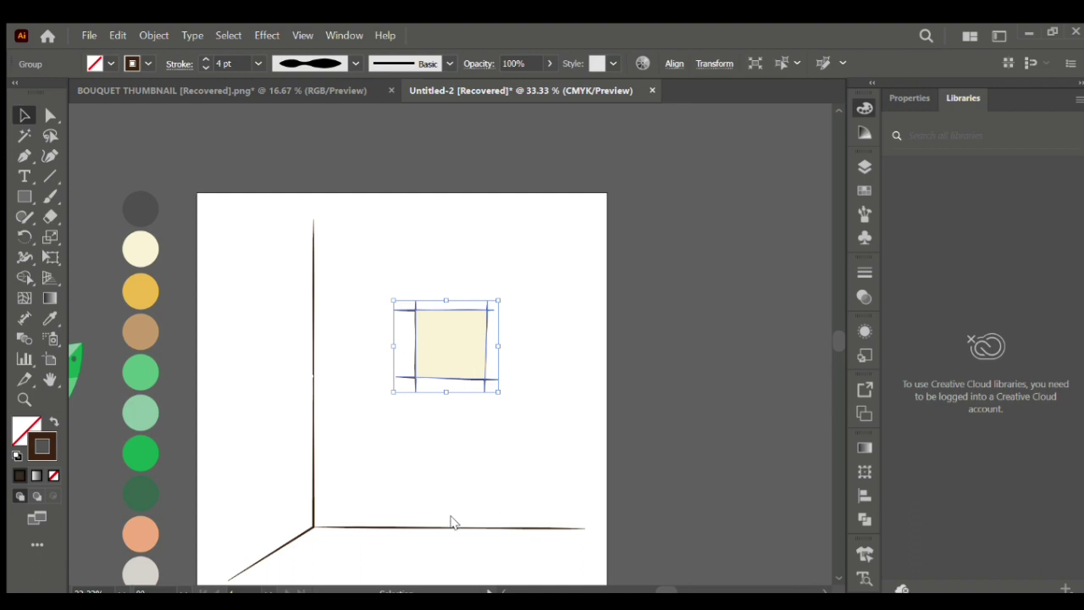
{"action": "left_click", "coordinate": [692, 370]}
Sample the yellow swatch and draw three small stars of different sizes in the picture's upper-left corner
{"action": "left_click", "coordinate": [25, 198]}
{"action": "left_click", "coordinate": [50, 318]}
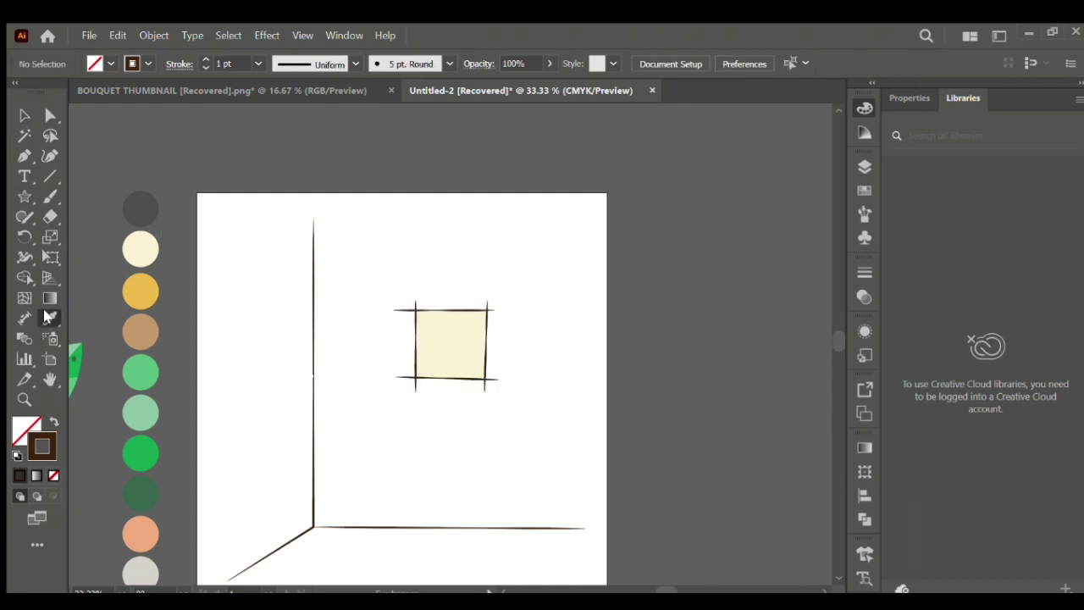
{"action": "left_click", "coordinate": [140, 291]}
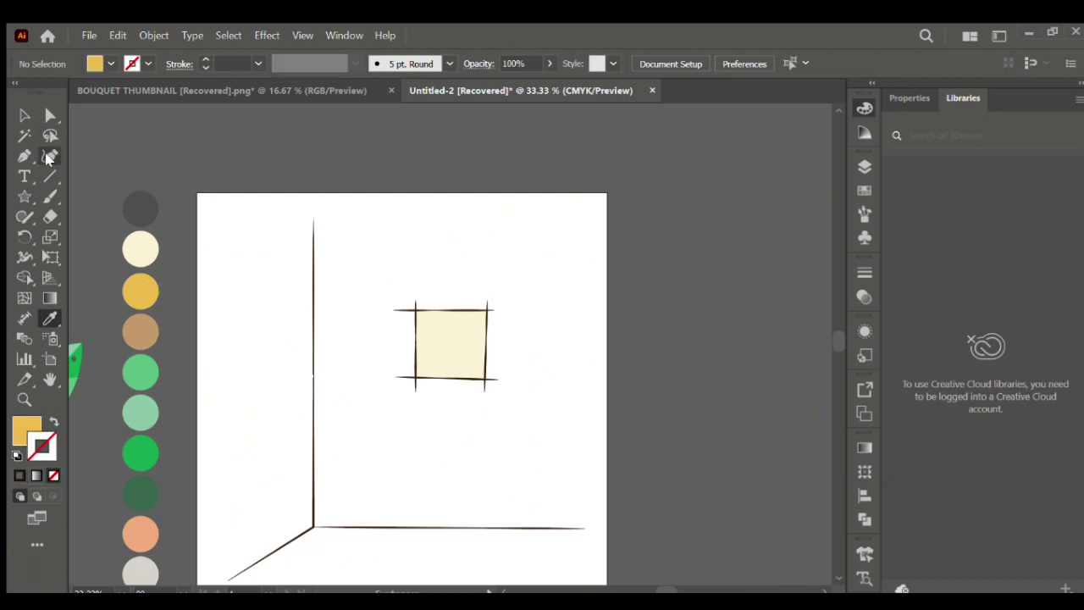
{"action": "left_click", "coordinate": [24, 196]}
{"action": "key", "text": "ctrl+1"}
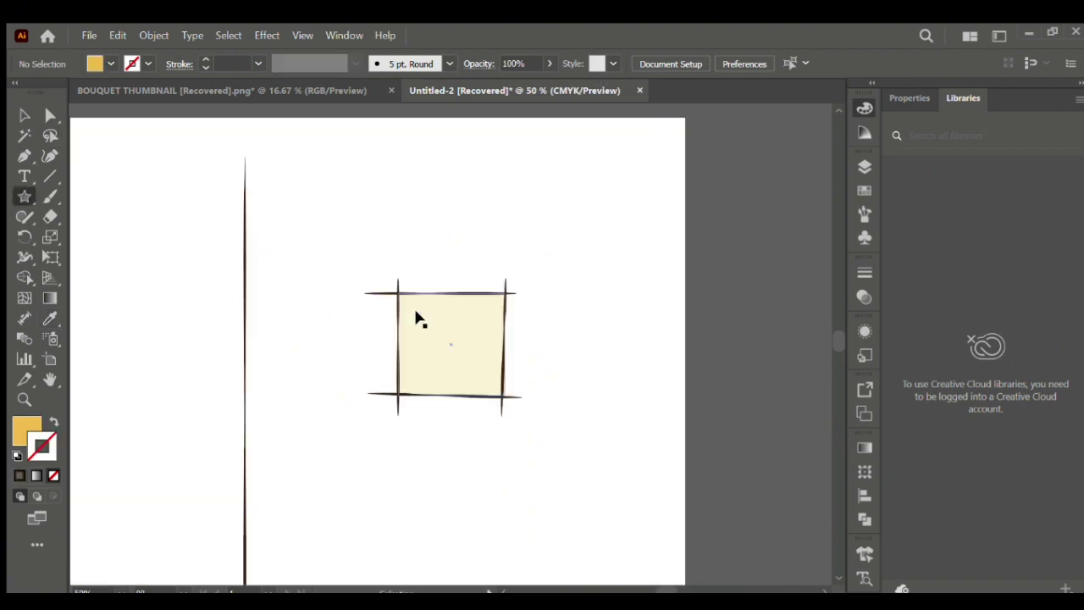
{"action": "mouse_move", "coordinate": [362, 264]}
{"action": "left_mouse_down"}
{"action": "mouse_move", "coordinate": [377, 300]}
{"action": "mouse_move", "coordinate": [390, 255]}
{"action": "left_mouse_up"}
{"action": "left_click", "coordinate": [23, 114]}
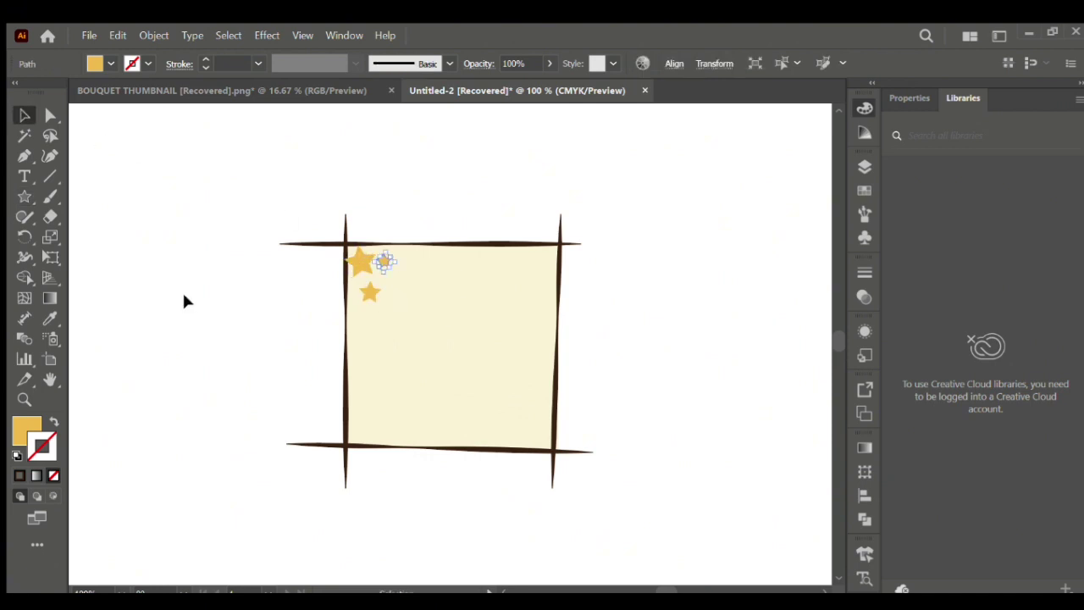
Reposition the yellow stars slightly further inside the picture, away from the frame lines
{"action": "left_click", "coordinate": [182, 292]}
{"action": "left_click_drag", "start_coordinate": [365, 294], "coordinate": [376, 311]}
{"action": "left_click_drag", "start_coordinate": [380, 261], "coordinate": [363, 279]}
Sample the light grey swatch as the fill colour for the wall bricks
{"action": "key", "text": "ctrl+minus"}
{"action": "key", "text": "ctrl+minus"}
{"action": "key", "text": "ctrl+minus"}
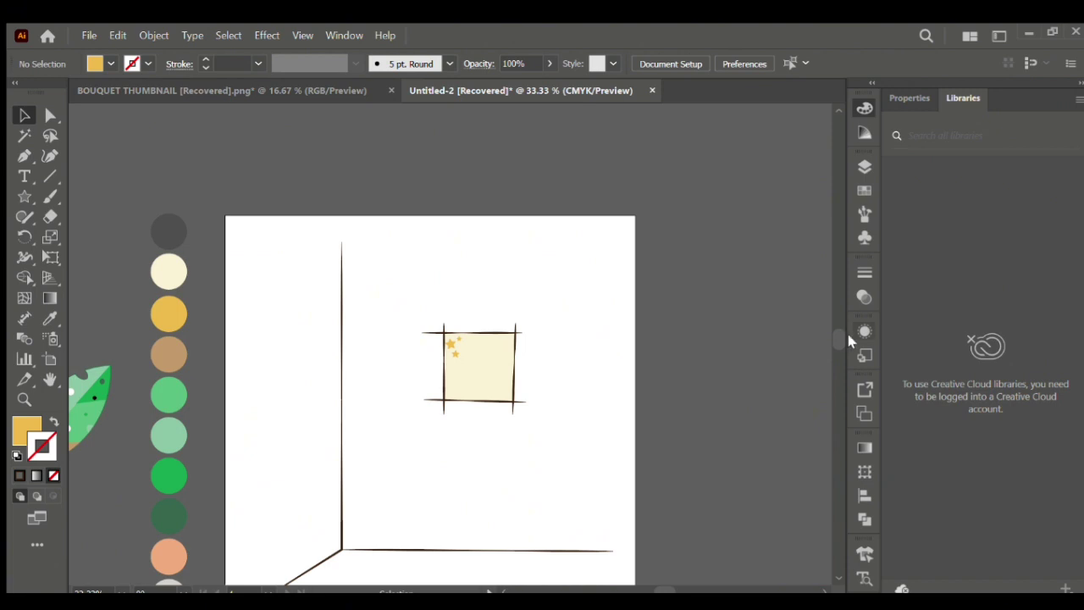
{"action": "scroll", "coordinate": [837, 339], "scroll_direction": "down", "scroll_amount": 3}
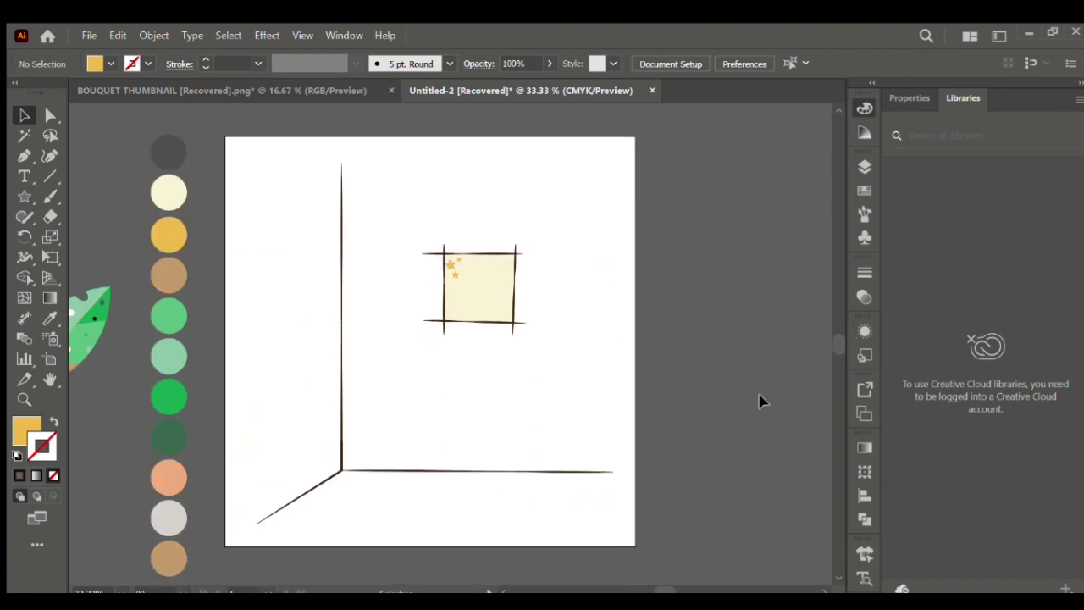
{"action": "left_click", "coordinate": [23, 195]}
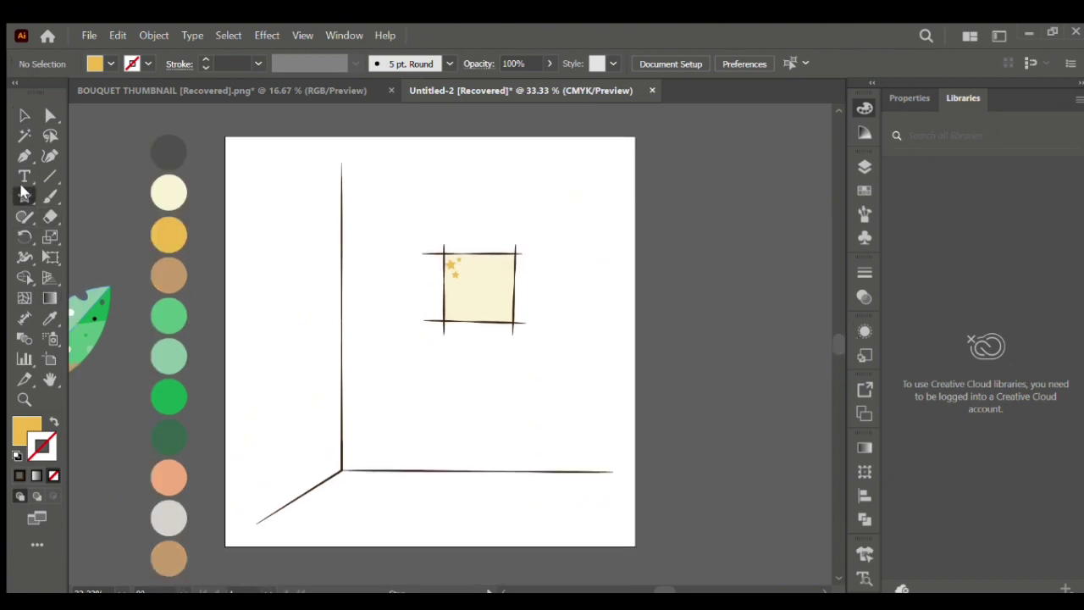
{"action": "left_click", "coordinate": [48, 318]}
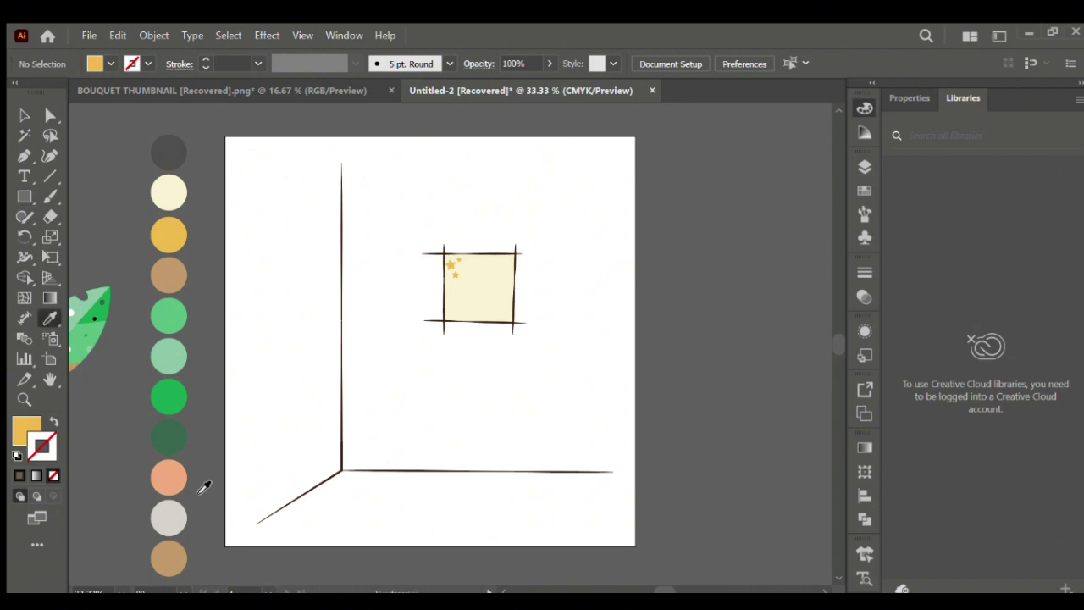
{"action": "left_click_drag", "start_coordinate": [833, 343], "coordinate": [835, 348]}
{"action": "left_click", "coordinate": [170, 472]}
{"action": "left_click", "coordinate": [24, 115]}
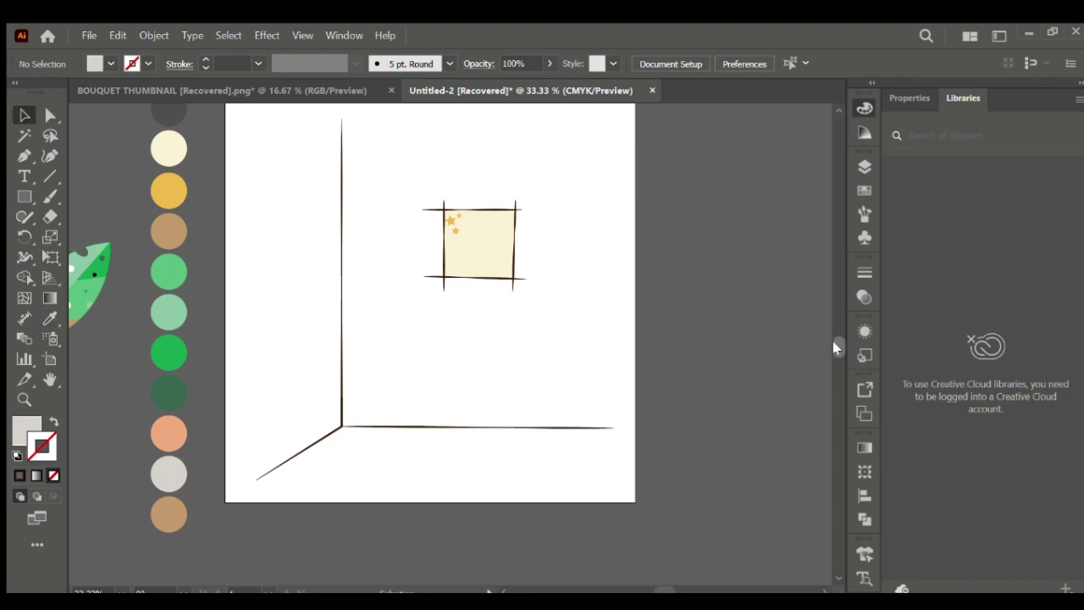
Draw a light grey brick rectangle below the picture and duplicate it into four staggered rows of two, three, two and one bricks
{"action": "scroll", "coordinate": [835, 345], "scroll_direction": "up", "scroll_amount": 2}
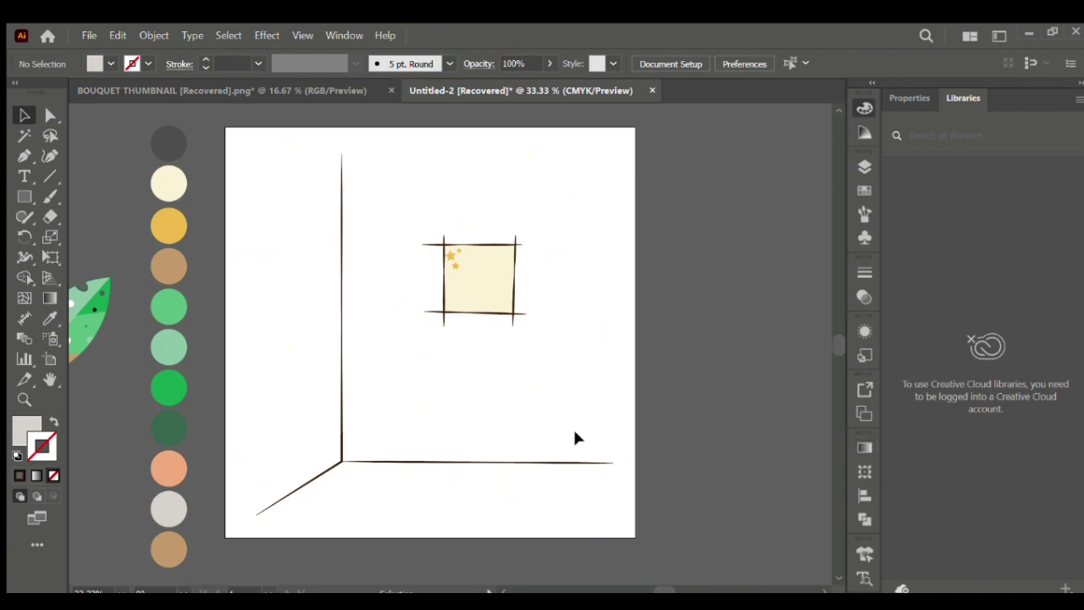
{"action": "left_click", "coordinate": [24, 197]}
{"action": "left_click_drag", "start_coordinate": [373, 387], "coordinate": [457, 421]}
{"action": "key", "text": "v"}
{"action": "key", "text": "ctrl+equal"}
{"action": "key", "text": "ctrl+equal"}
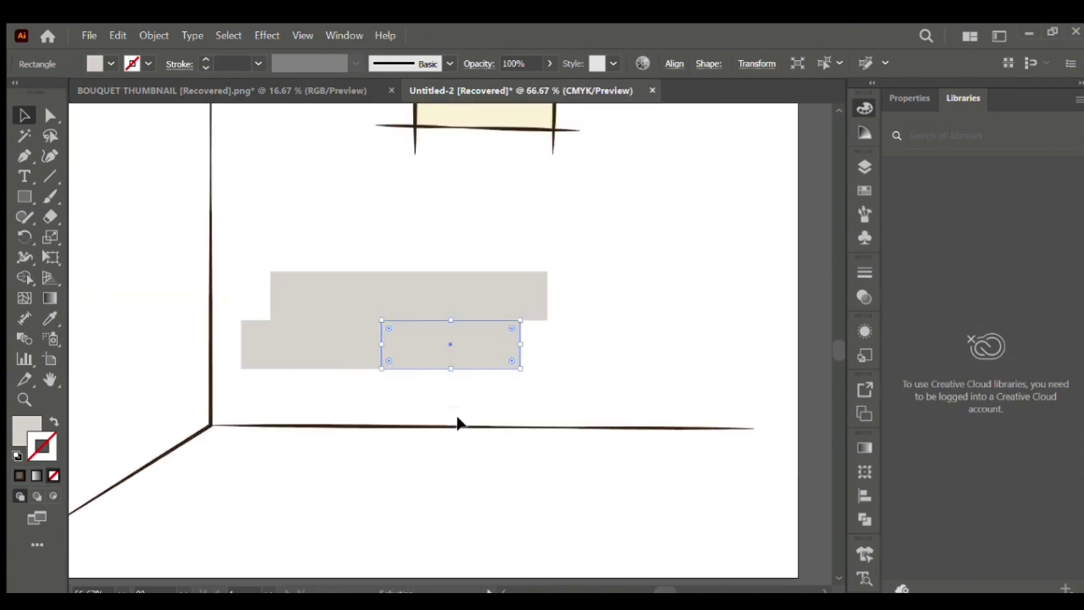
{"action": "left_click_drag", "start_coordinate": [430, 341], "coordinate": [410, 444]}
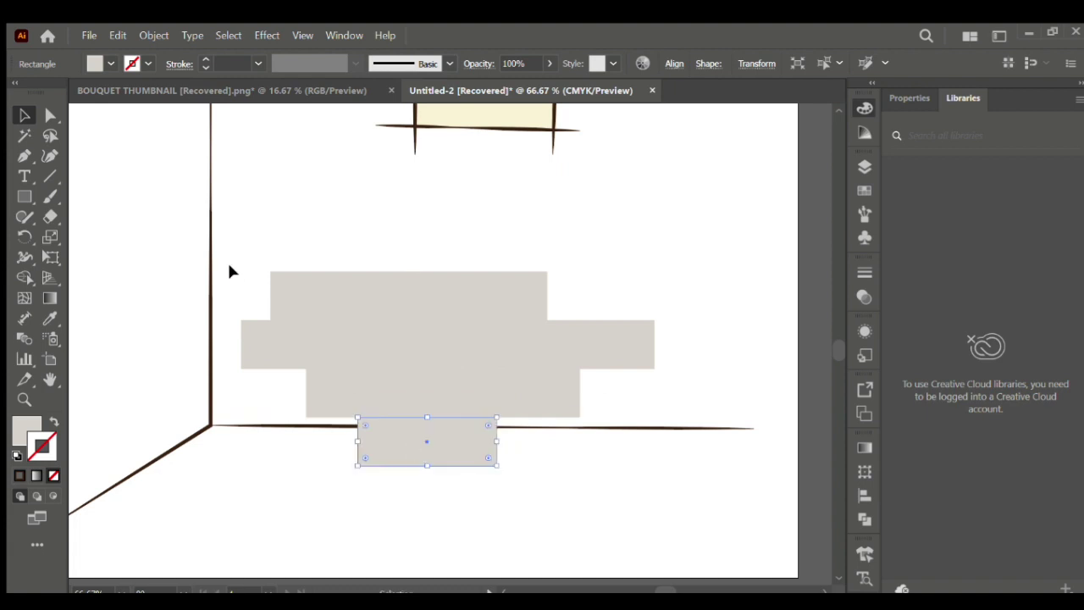
Give six of the bricks, leaving out the rightmost ones of the middle rows, a black 3 pt stroke with the double-bulge width profile
{"action": "left_click_drag", "start_coordinate": [431, 375], "coordinate": [431, 375]}
{"action": "left_click", "coordinate": [426, 451], "text": "shift"}
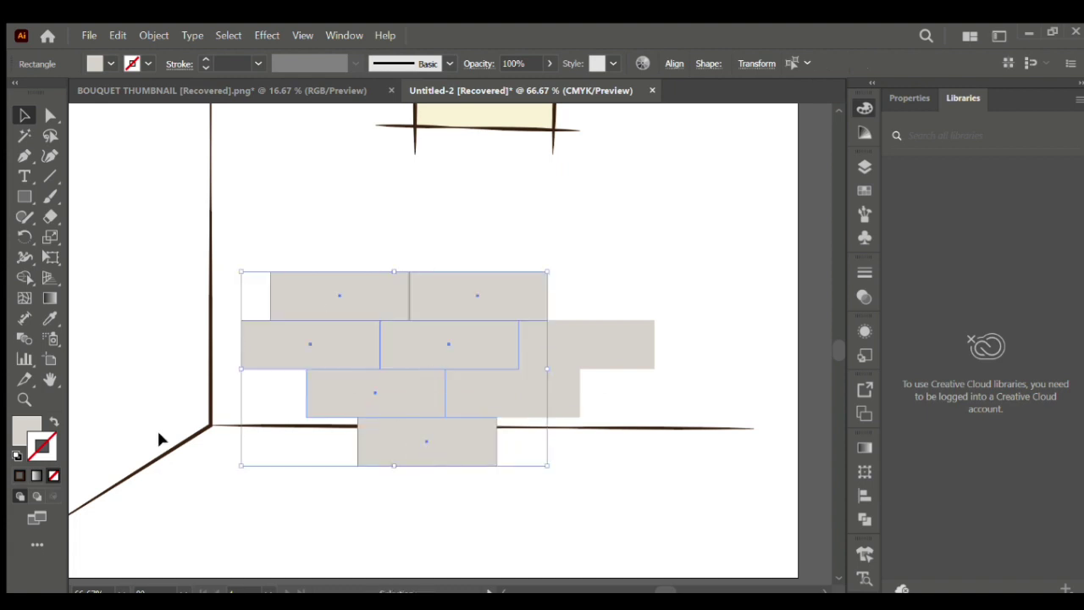
{"action": "key", "text": "ctrl+z"}
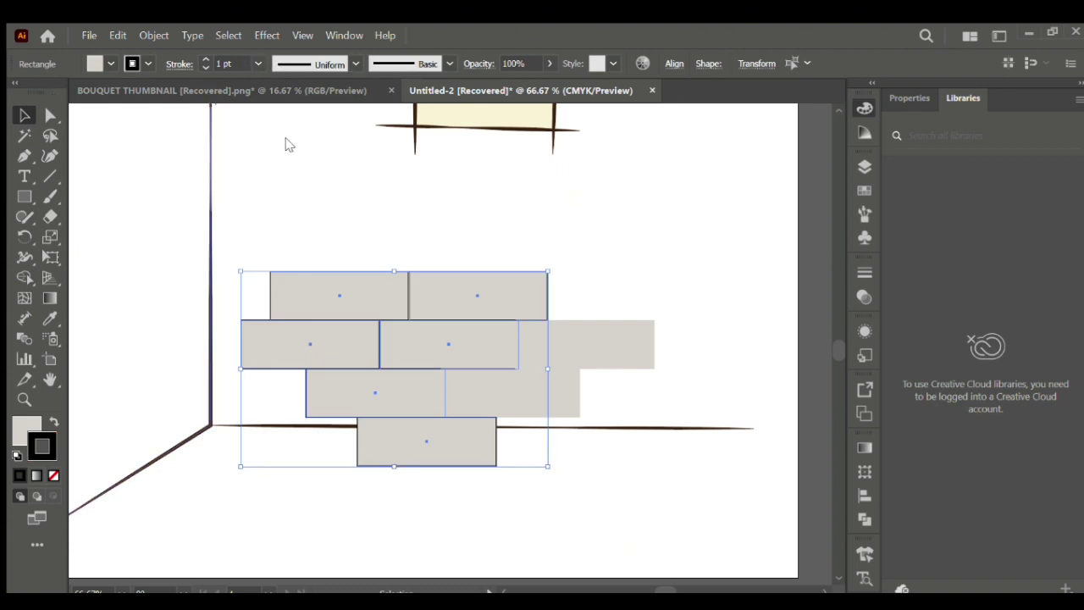
{"action": "left_click", "coordinate": [204, 58]}
{"action": "left_click", "coordinate": [204, 58]}
{"action": "left_click", "coordinate": [204, 58]}
{"action": "left_click", "coordinate": [237, 182]}
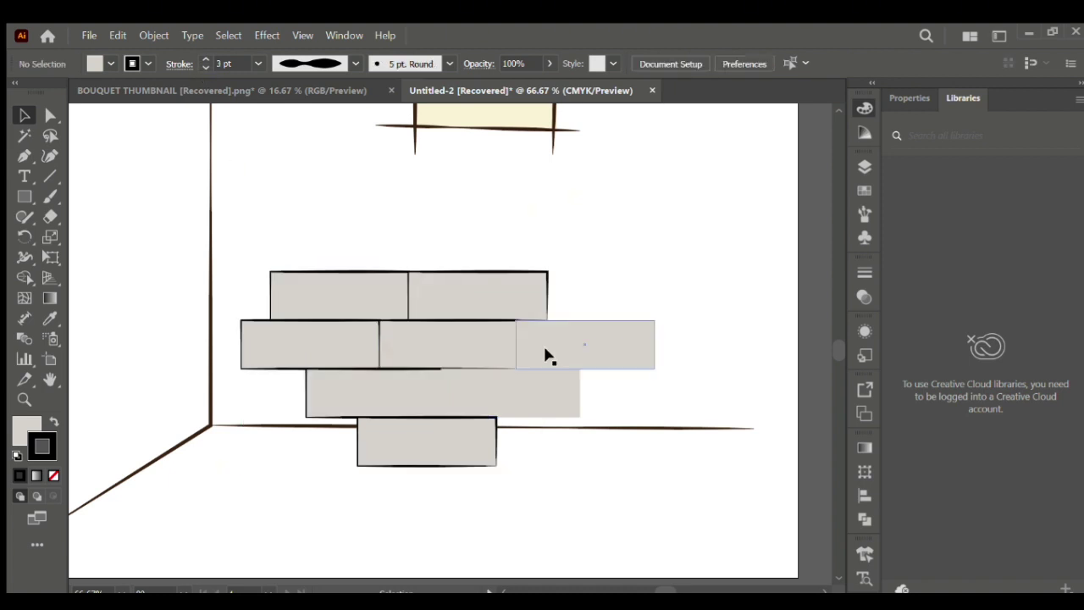
Copy the black 3 pt outline from the upper-left brick to the two bricks without a stroke
{"action": "left_click", "coordinate": [543, 347]}
{"action": "left_click", "coordinate": [520, 395], "text": "shift"}
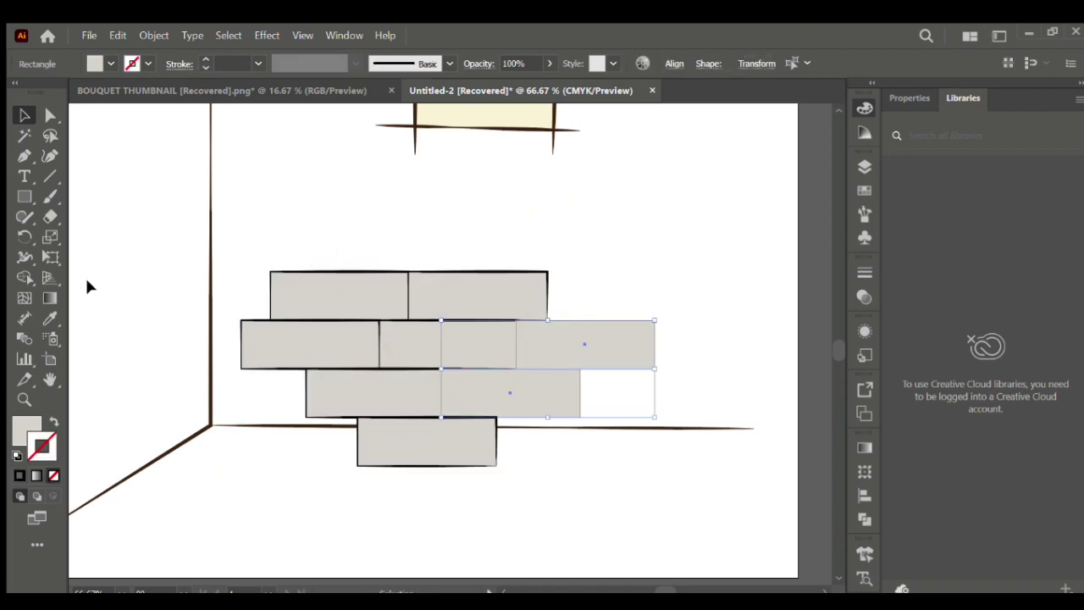
{"action": "left_click", "coordinate": [49, 317]}
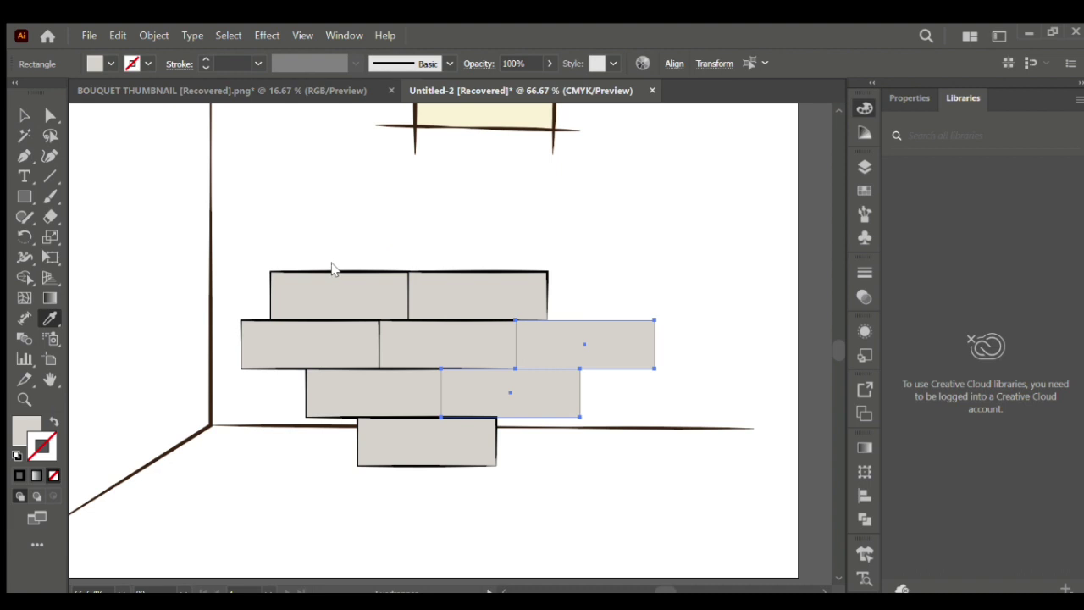
{"action": "left_click", "coordinate": [341, 275]}
{"action": "left_click", "coordinate": [24, 116]}
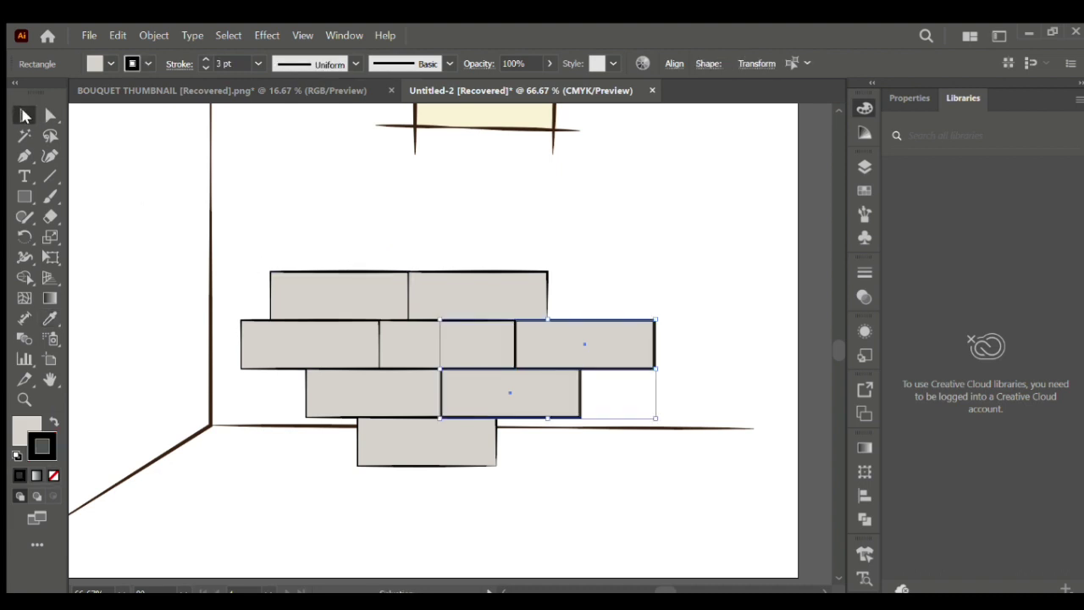
Apply the double-bulge width profile to the last two outlined bricks and group all eight bricks
{"action": "left_click", "coordinate": [294, 222]}
{"action": "left_click_drag", "start_coordinate": [258, 254], "coordinate": [465, 376]}
{"action": "left_click", "coordinate": [455, 443], "text": "shift"}
{"action": "left_click", "coordinate": [637, 331], "text": "shift"}
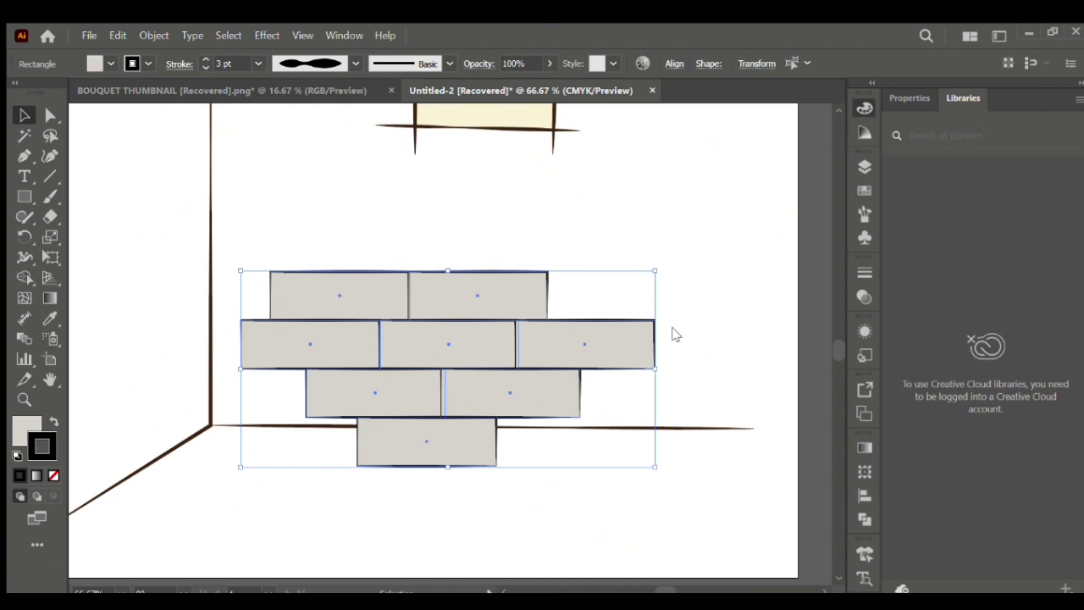
{"action": "key", "text": "ctrl+g"}
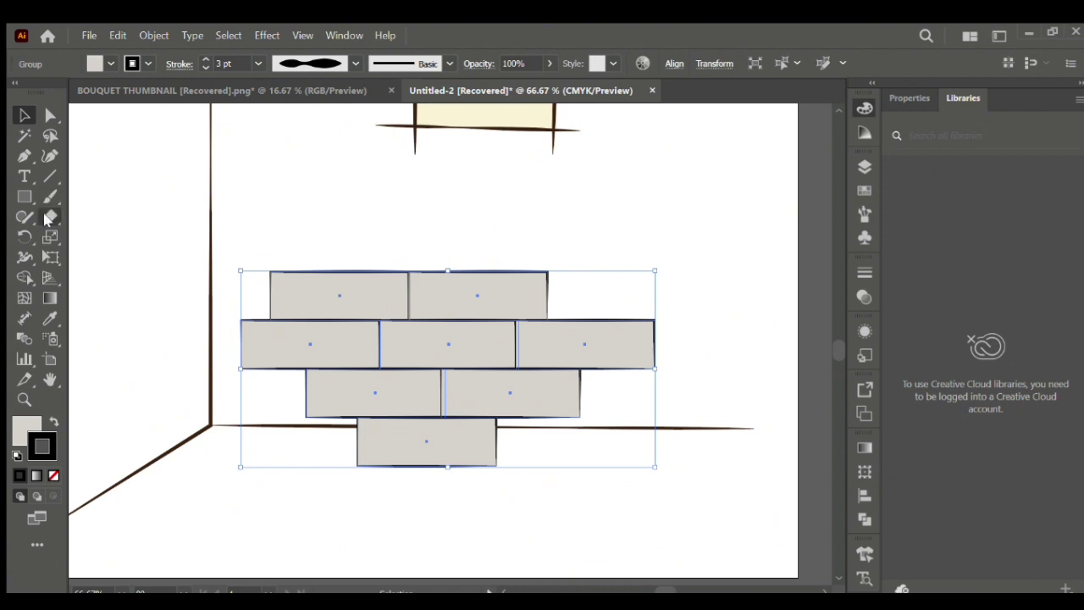
Cut the brick outlines with the Scissors tool at outer corner anchors of the top, second and lowest rows
{"action": "key", "text": "c"}
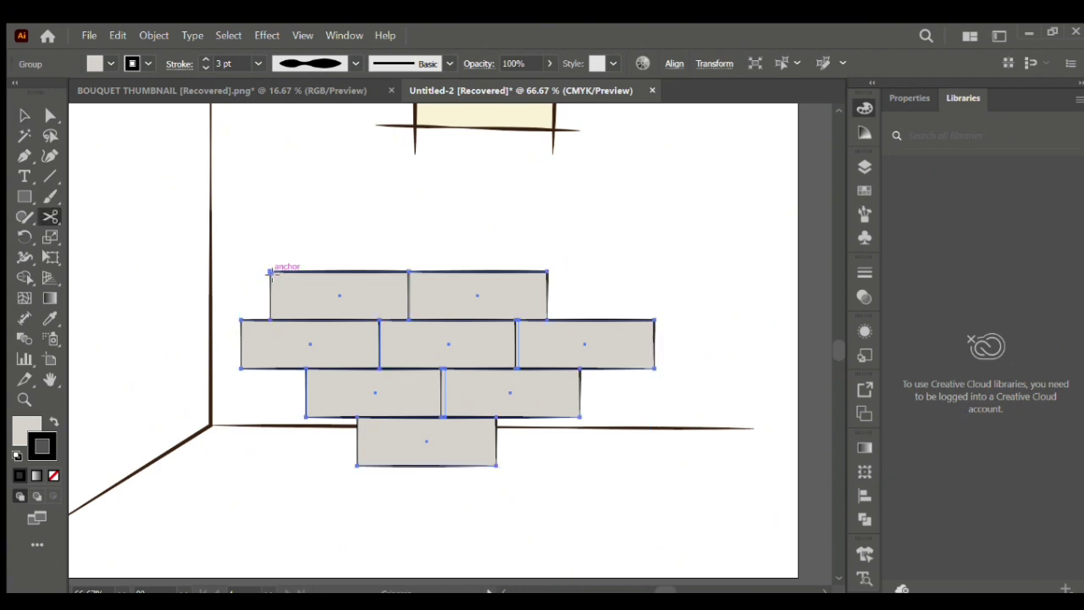
{"action": "left_click", "coordinate": [269, 272]}
{"action": "left_click", "coordinate": [269, 272]}
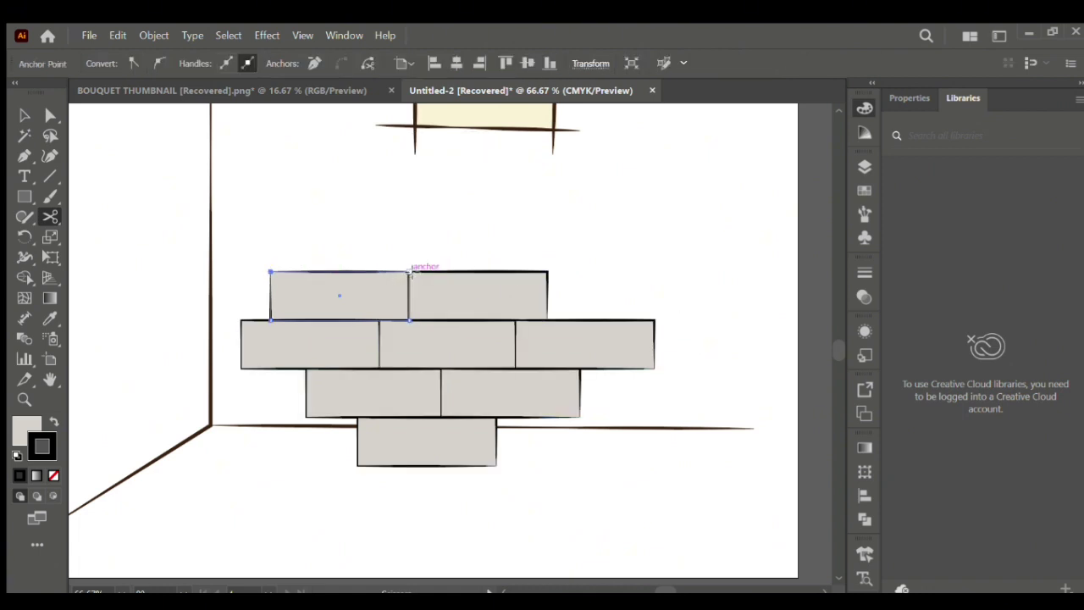
{"action": "left_click", "coordinate": [547, 271]}
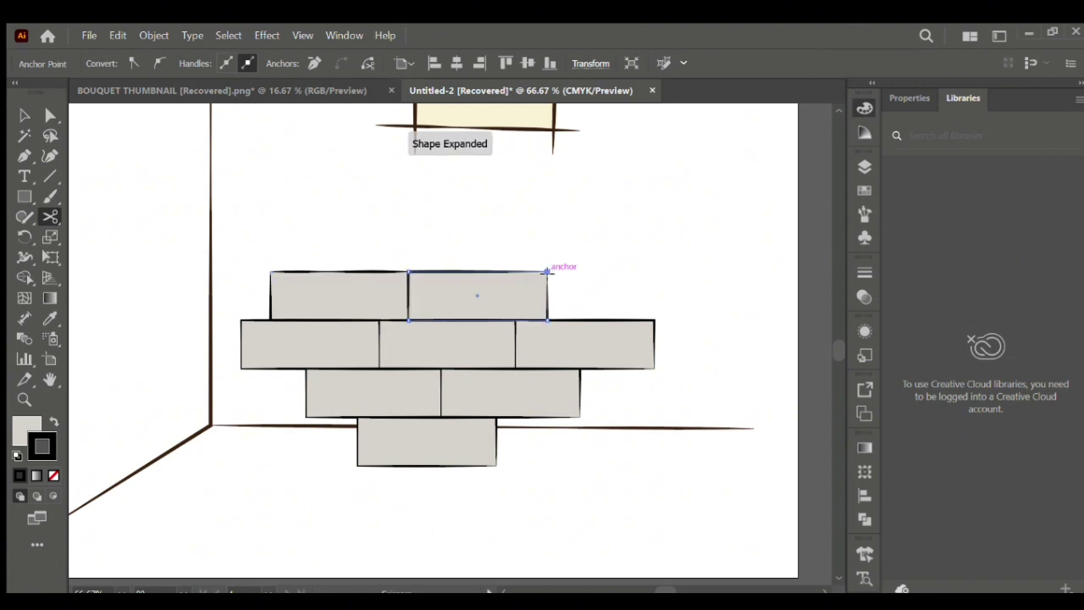
{"action": "left_click", "coordinate": [242, 320]}
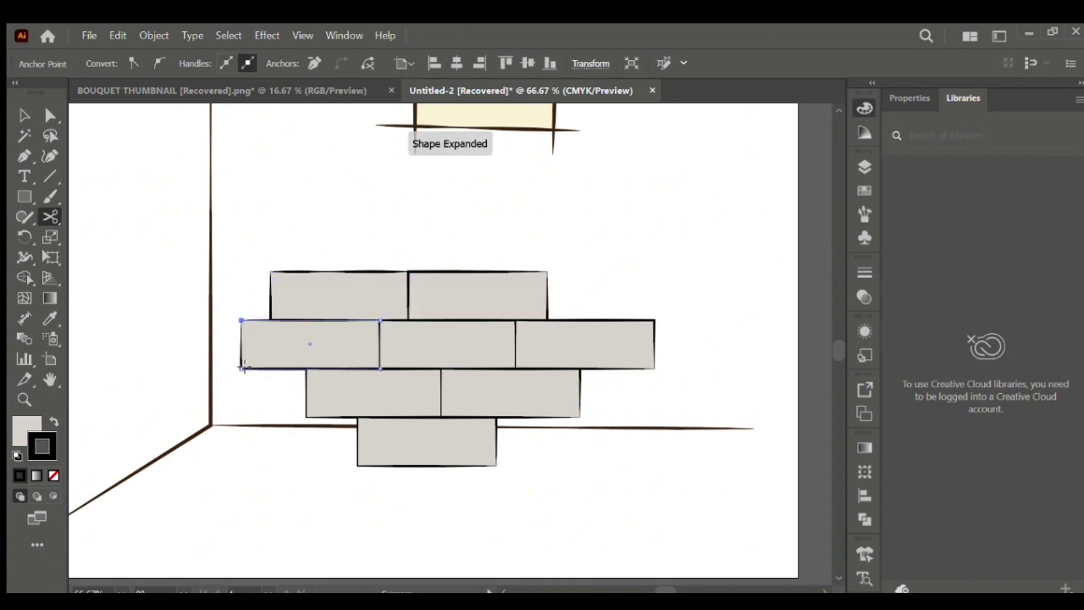
{"action": "left_click", "coordinate": [241, 367]}
{"action": "left_click", "coordinate": [497, 417]}
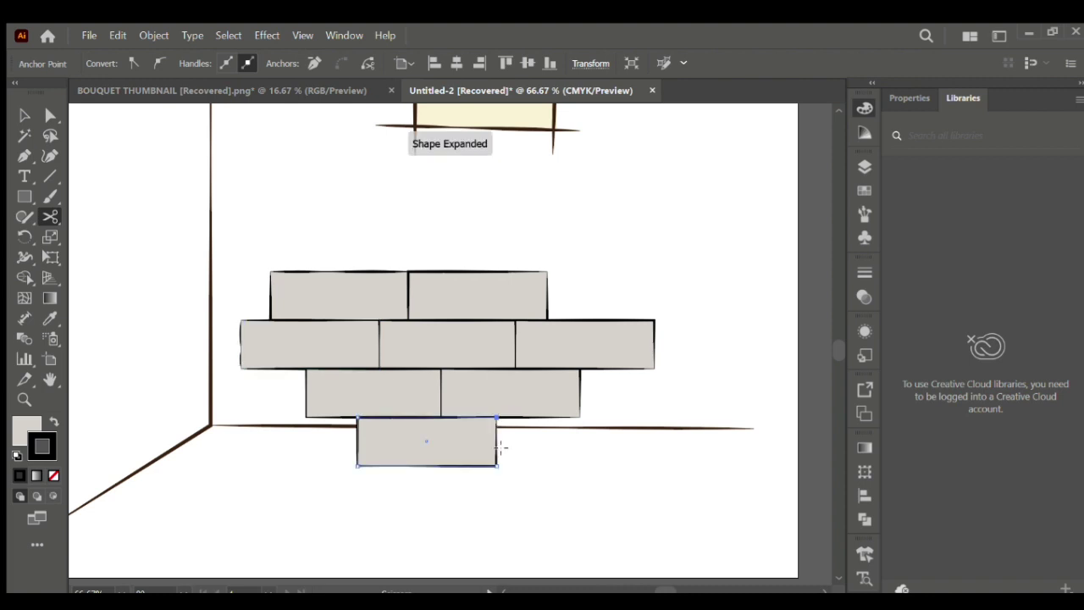
{"action": "left_click", "coordinate": [654, 321]}
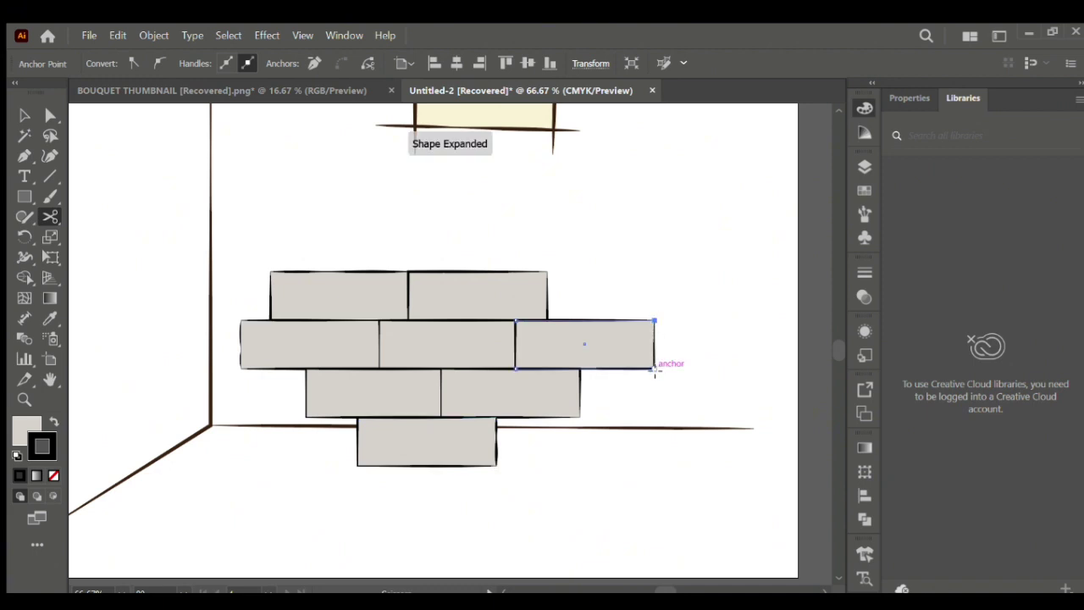
Move the brick group up the wall until it clears the floor line, and ungroup it
{"action": "key", "text": "v"}
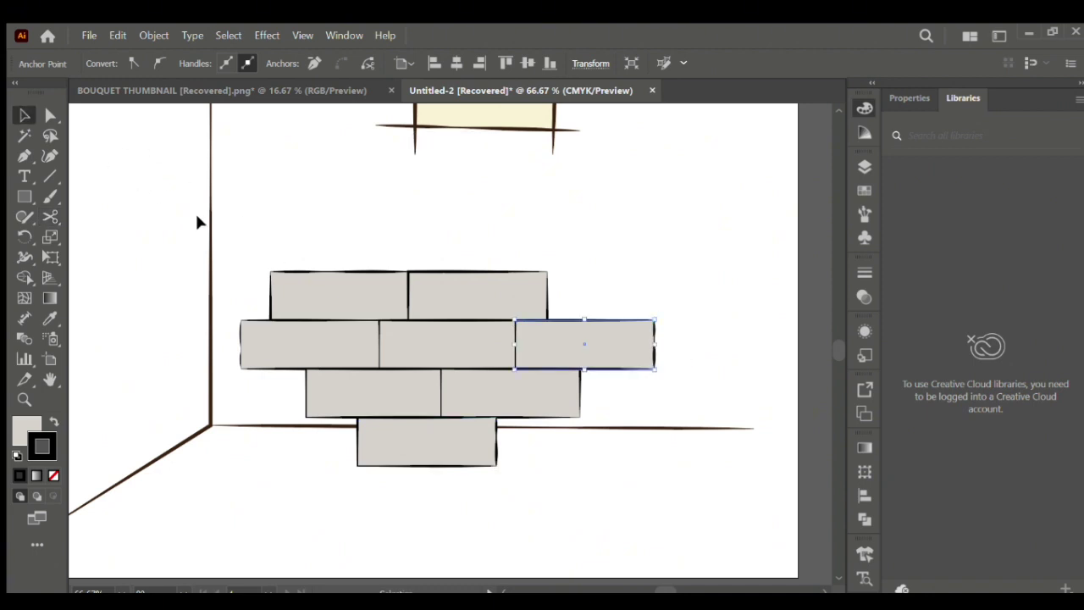
{"action": "left_click", "coordinate": [344, 300]}
{"action": "left_click_drag", "start_coordinate": [409, 358], "coordinate": [409, 296]}
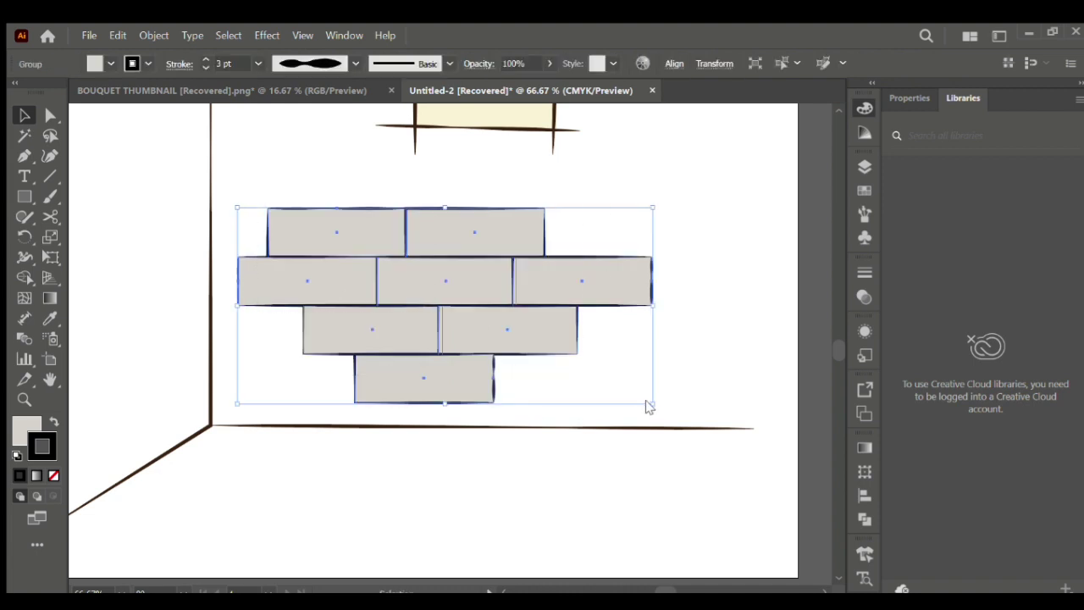
{"action": "left_click", "coordinate": [696, 226]}
Delete the top edge line of the upper-left brick
{"action": "left_click", "coordinate": [462, 209]}
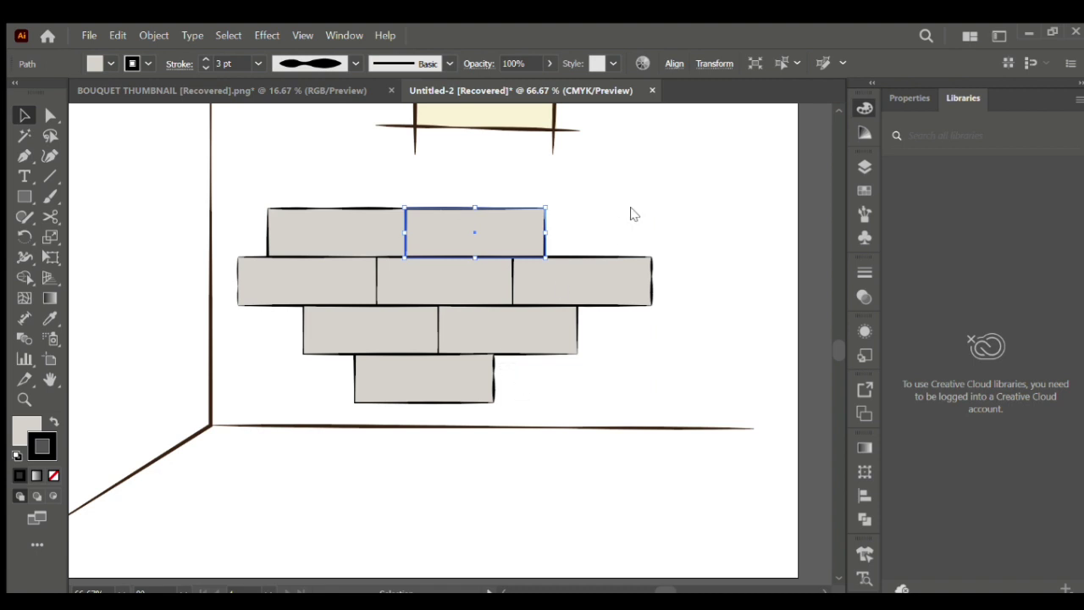
{"action": "left_click", "coordinate": [671, 212]}
{"action": "left_click", "coordinate": [413, 211]}
{"action": "left_click", "coordinate": [334, 202]}
{"action": "left_click", "coordinate": [334, 204]}
{"action": "key", "text": "Delete"}
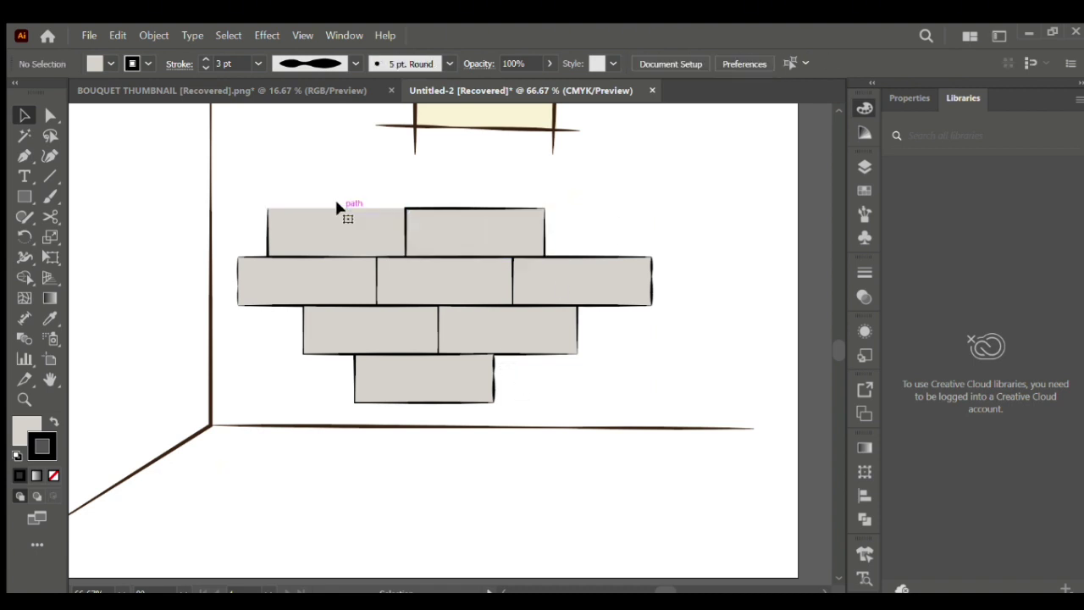
Delete the outer end lines of the second row's left and right bricks and the right end line of the lowest brick
{"action": "left_click", "coordinate": [237, 281]}
{"action": "key", "text": "Delete"}
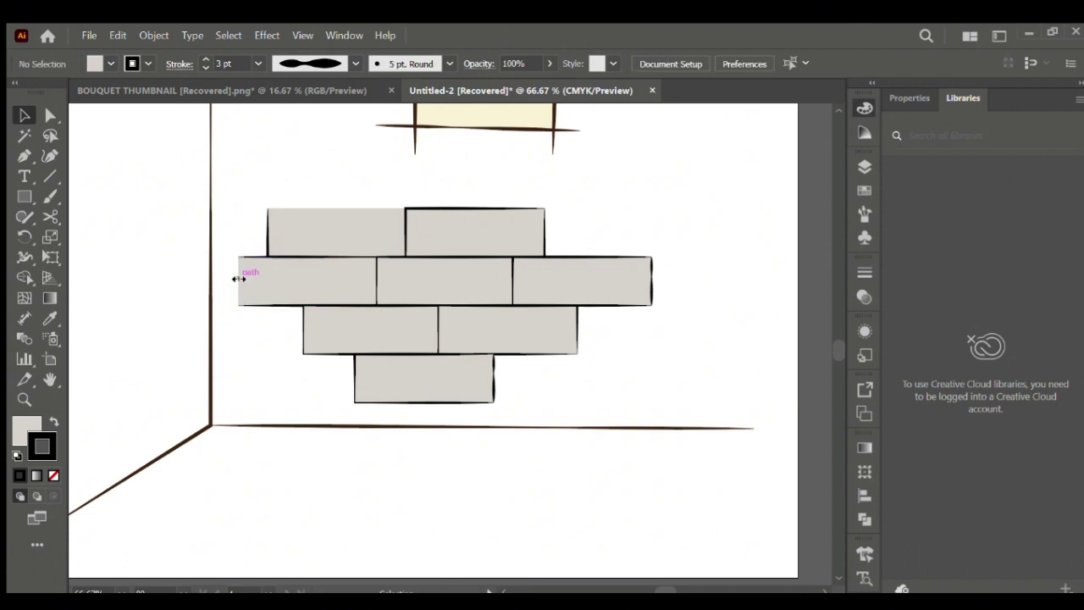
{"action": "left_click", "coordinate": [494, 385]}
{"action": "key", "text": "Delete"}
{"action": "left_click", "coordinate": [576, 327]}
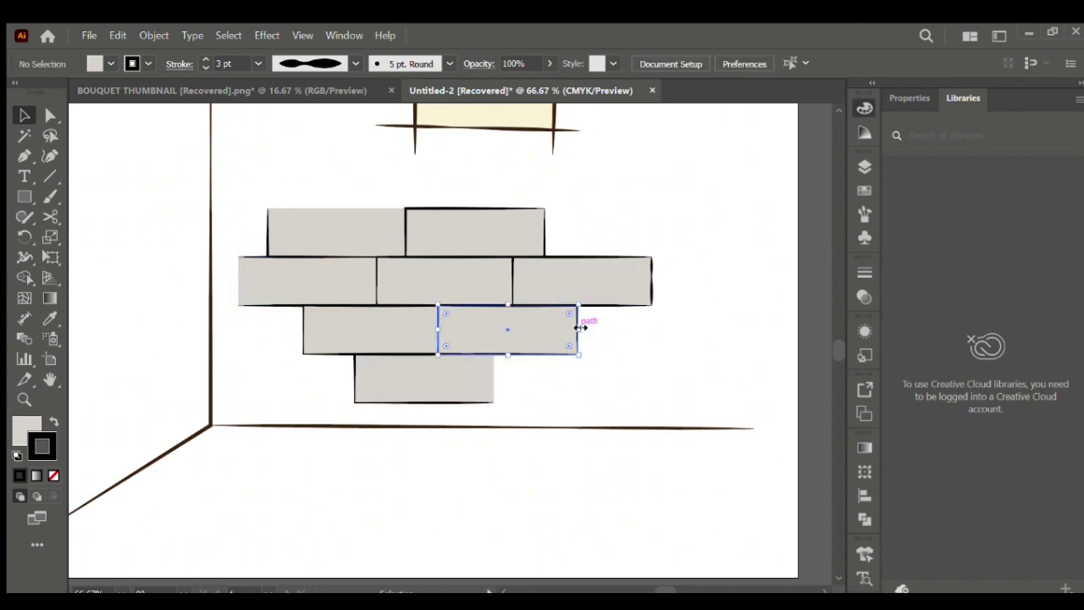
{"action": "left_click", "coordinate": [648, 289]}
{"action": "key", "text": "Delete"}
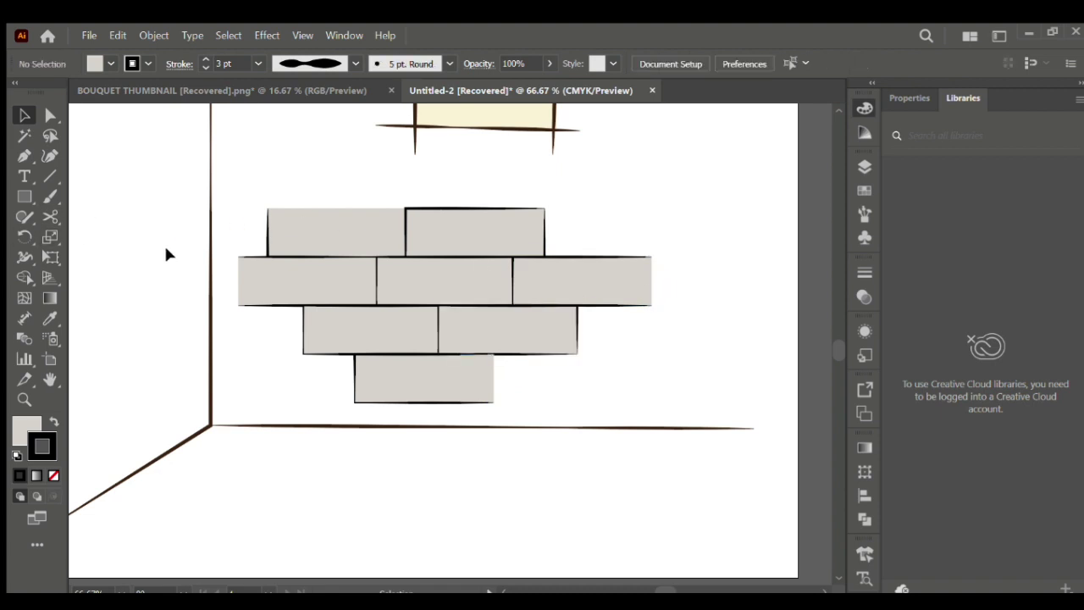
Cut the upper-right brick's outline at its two top corners with the Scissors tool and delete its top edge line
{"action": "left_click", "coordinate": [424, 209]}
{"action": "left_click", "coordinate": [50, 216]}
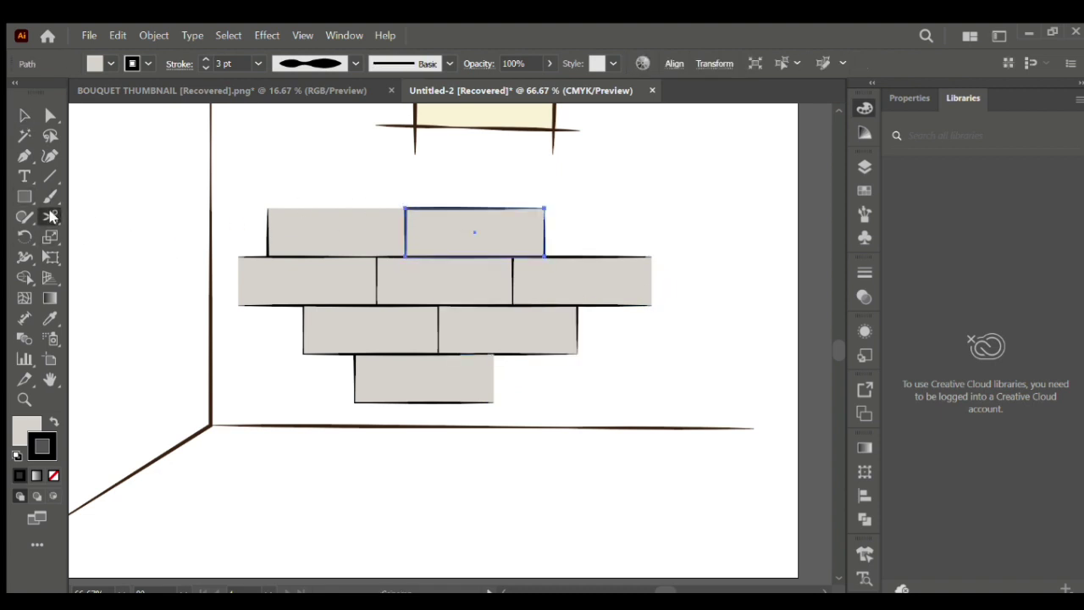
{"action": "left_click", "coordinate": [405, 206]}
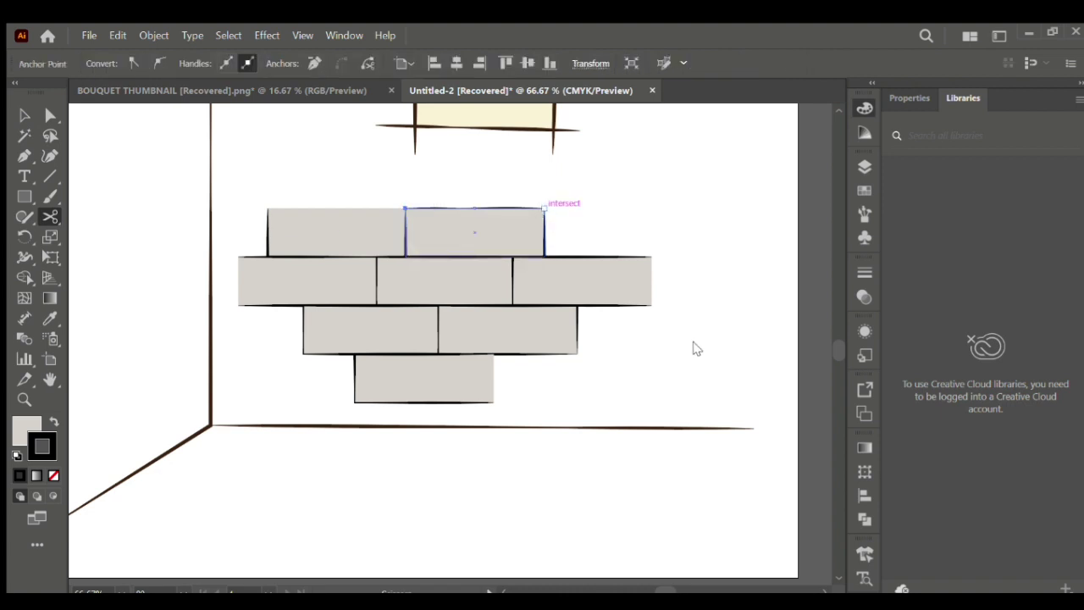
{"action": "left_click", "coordinate": [545, 208]}
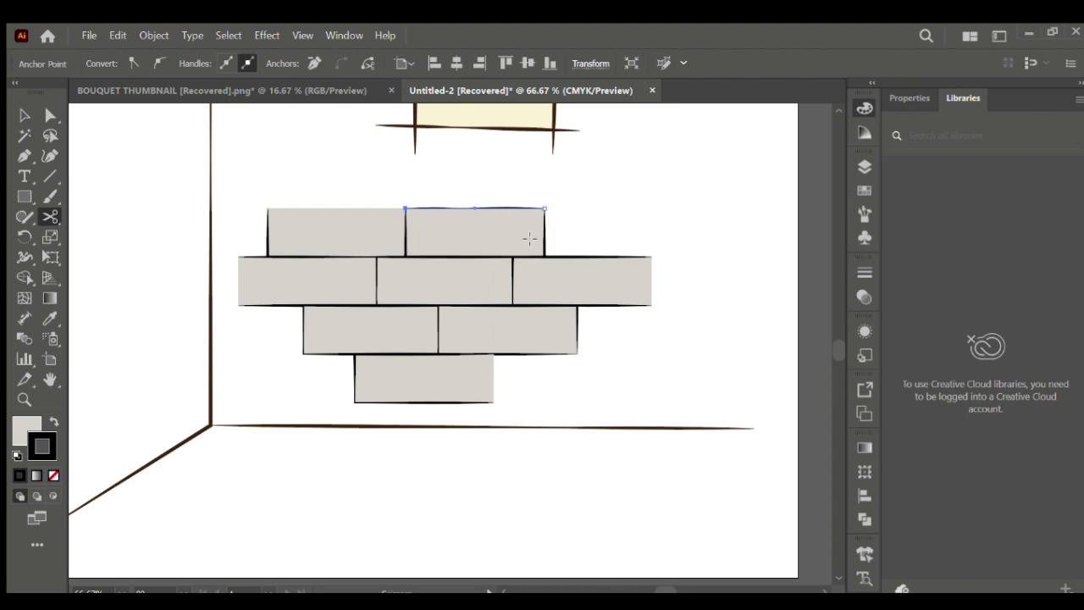
{"action": "left_click", "coordinate": [546, 258]}
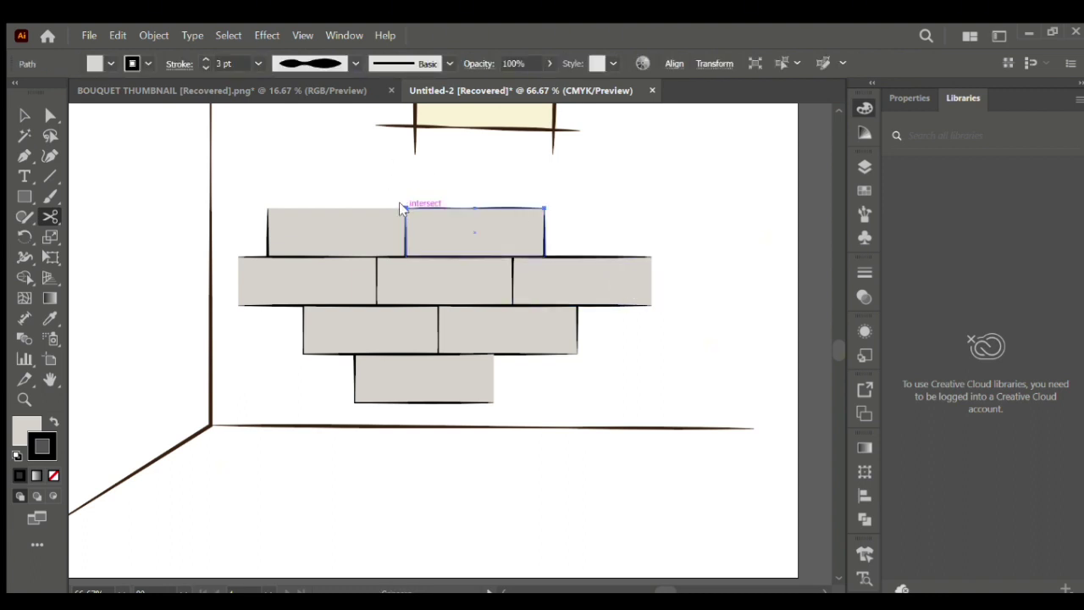
{"action": "key", "text": "v"}
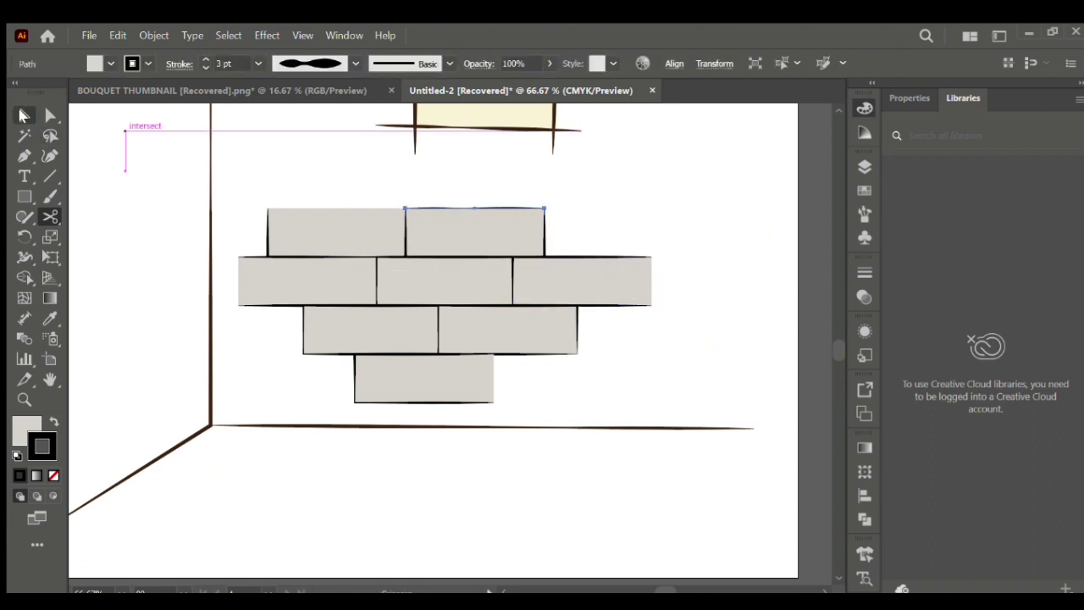
{"action": "left_click", "coordinate": [461, 174]}
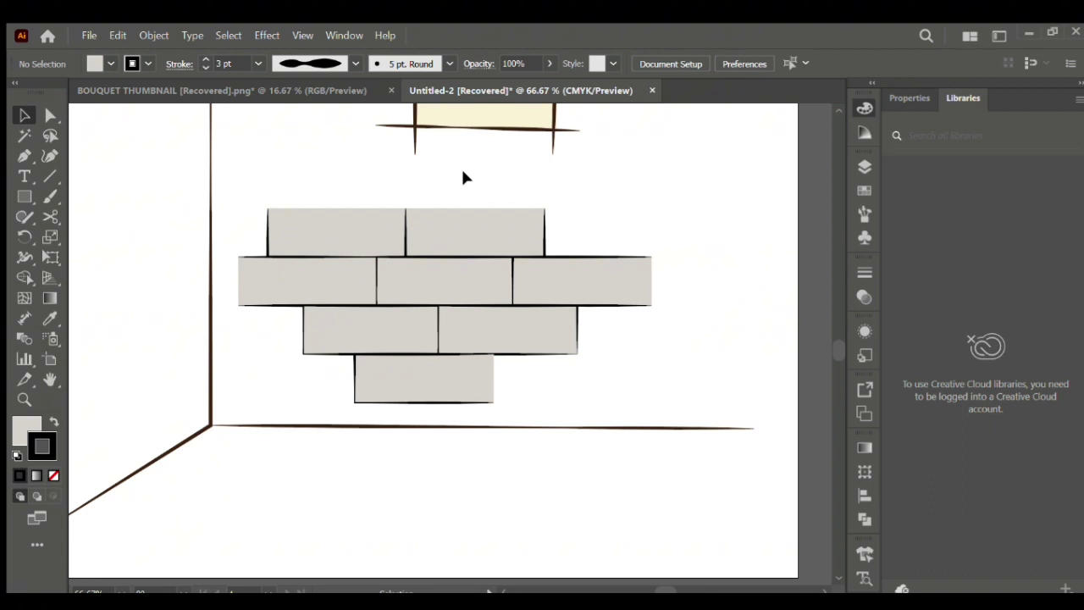
Lighten the fill of all the bricks to a very pale grey and group them
{"action": "key", "text": "ctrl+minus"}
{"action": "key", "text": "ctrl+minus"}
{"action": "key", "text": "ctrl+minus"}
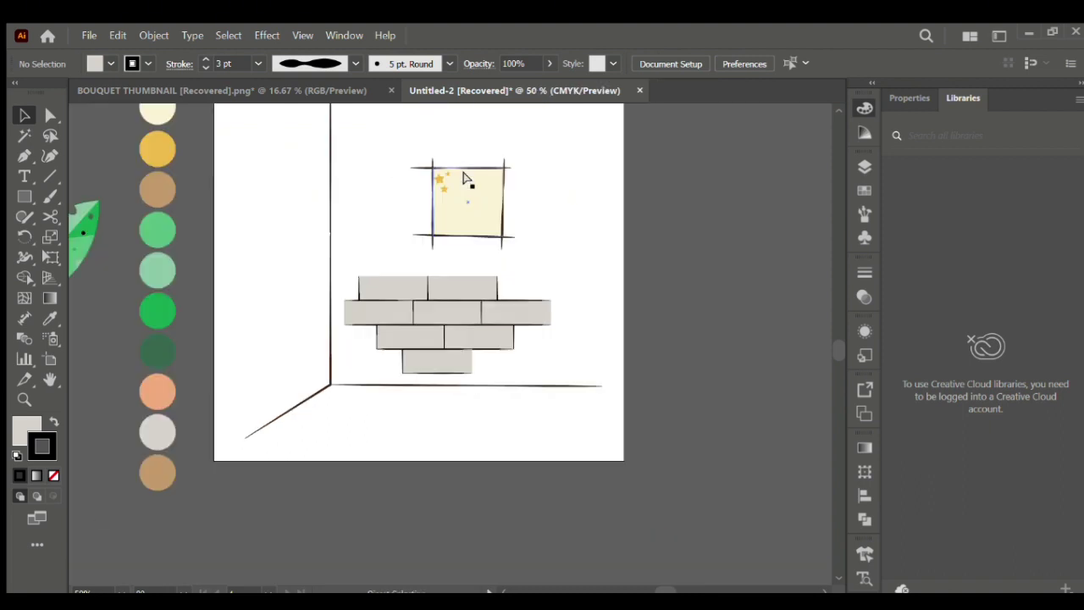
{"action": "left_click", "coordinate": [423, 321]}
{"action": "left_click_drag", "start_coordinate": [377, 281], "coordinate": [465, 356]}
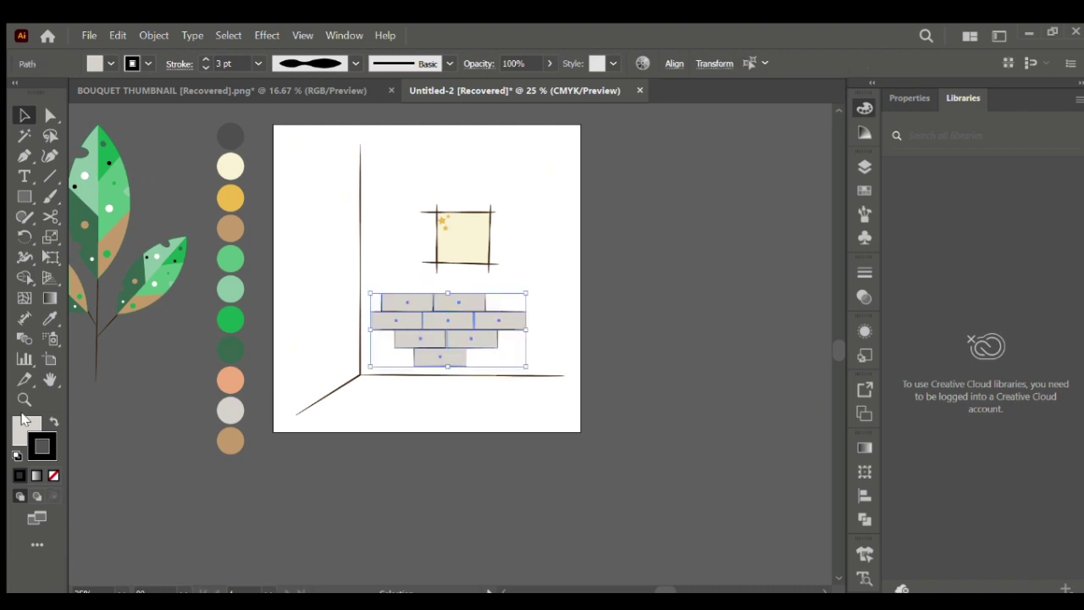
{"action": "left_click", "coordinate": [621, 246]}
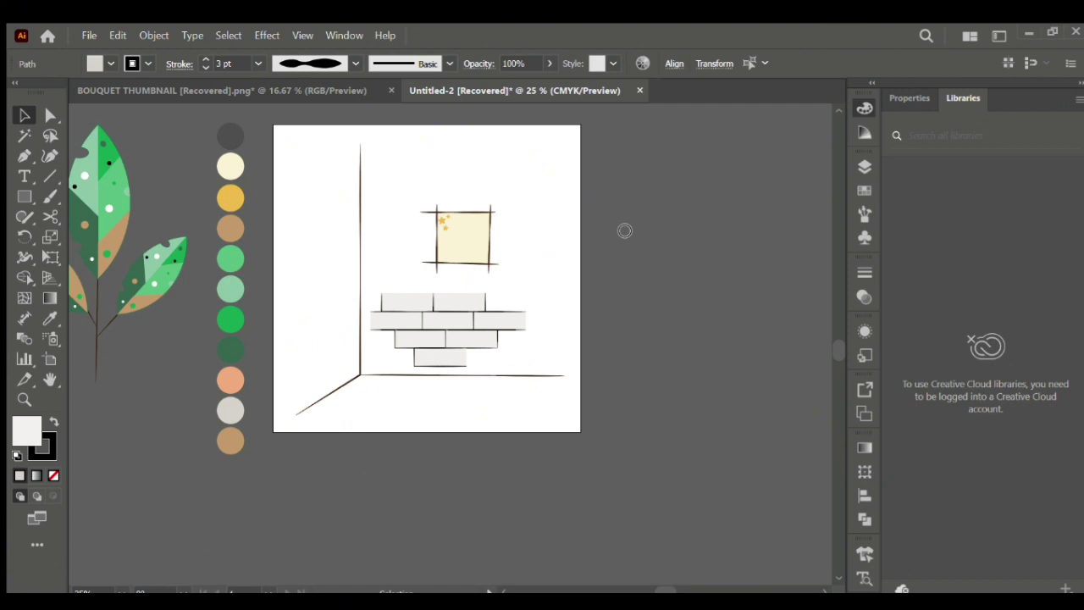
{"action": "left_click", "coordinate": [413, 297]}
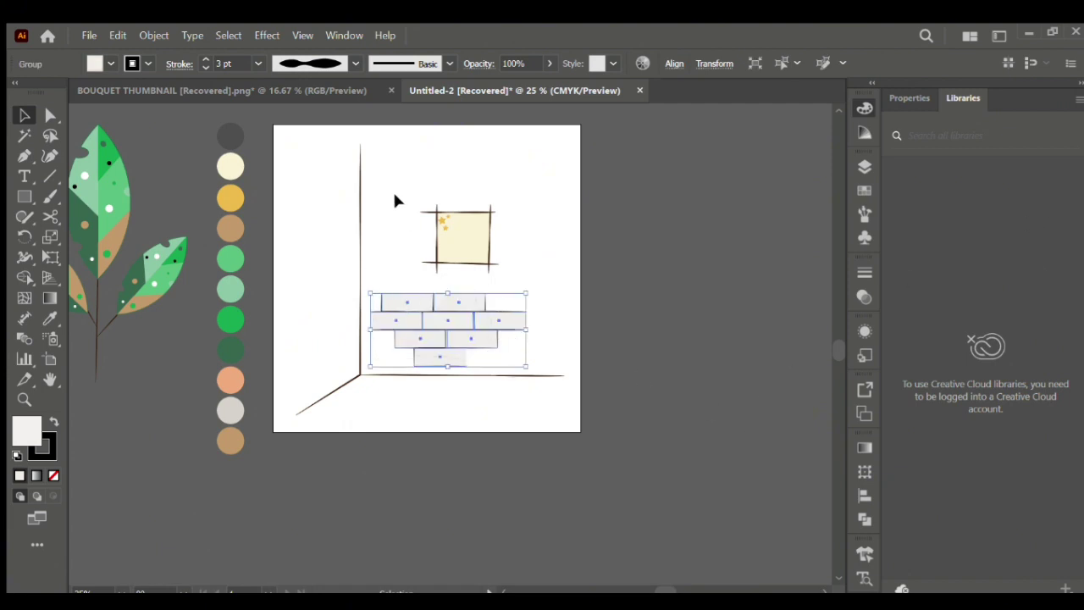
Move the starred picture frame off the artboard to the empty canvas on its right
{"action": "left_click", "coordinate": [487, 247]}
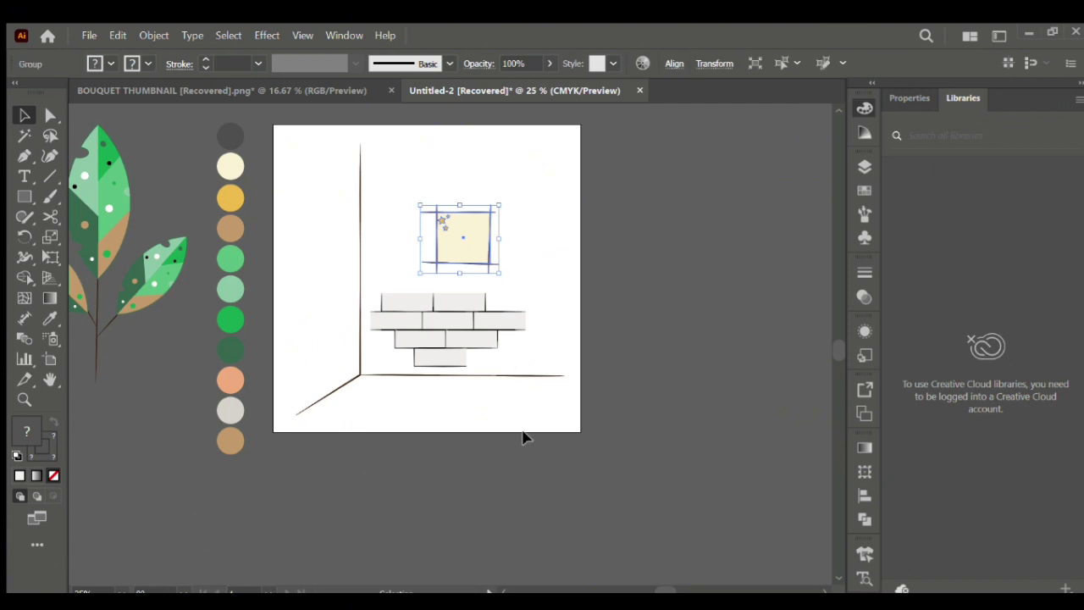
{"action": "left_click_drag", "start_coordinate": [466, 242], "coordinate": [744, 251]}
{"action": "left_click", "coordinate": [434, 343]}
{"action": "double_click", "coordinate": [434, 343]}
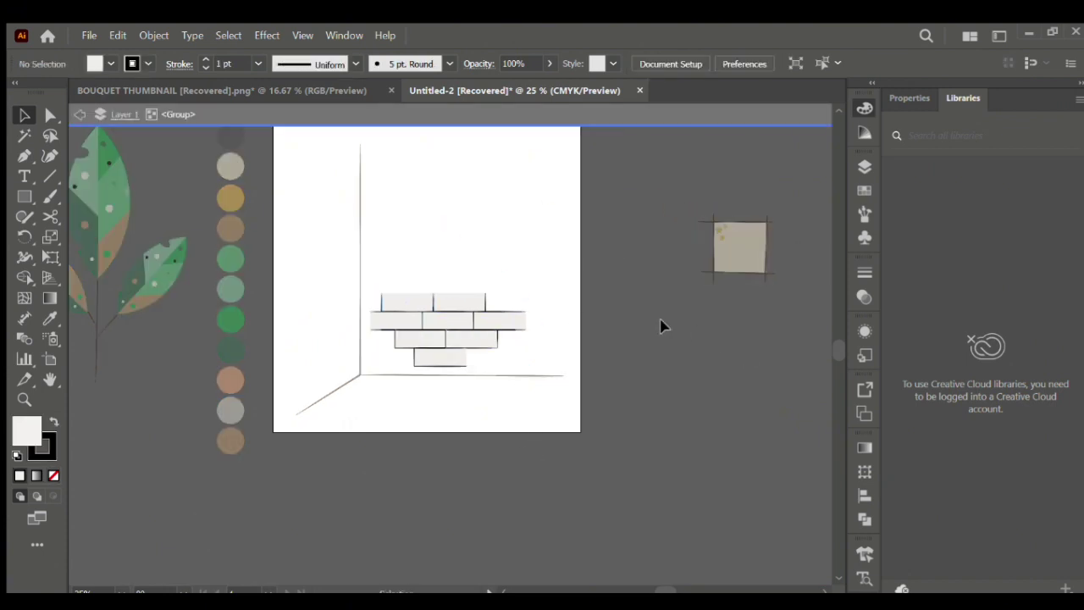
{"action": "left_click", "coordinate": [80, 115]}
{"action": "left_click", "coordinate": [81, 115]}
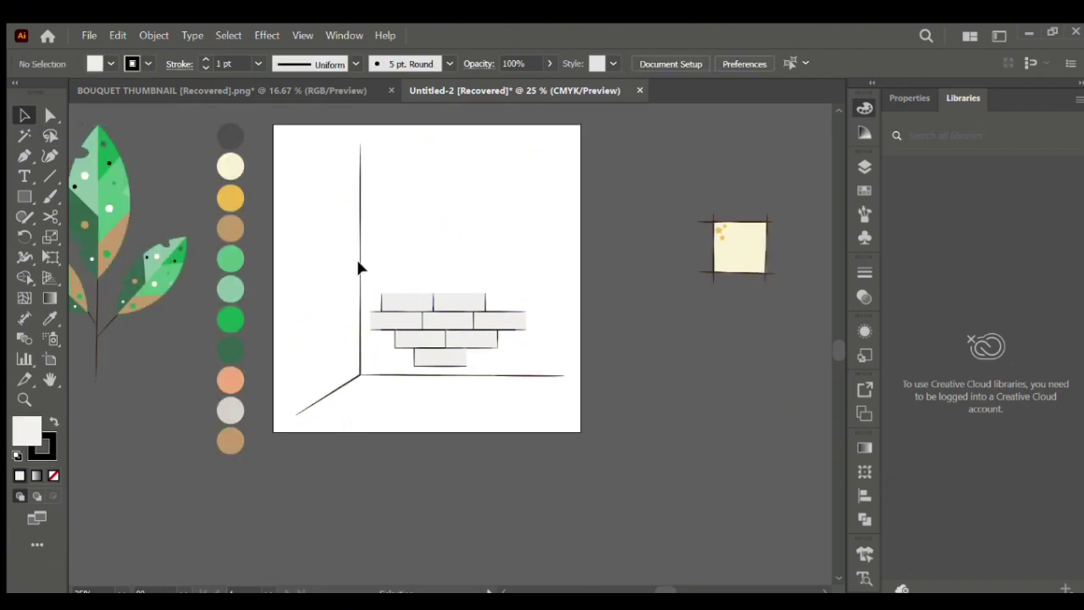
Shrink the brick group into the lower wall corner and place a smaller copy high on the right of the wall
{"action": "left_click", "coordinate": [428, 355]}
{"action": "mouse_move", "coordinate": [525, 368]}
{"action": "left_mouse_down"}
{"action": "mouse_move", "coordinate": [421, 341]}
{"action": "mouse_move", "coordinate": [526, 181]}
{"action": "mouse_move", "coordinate": [565, 206]}
{"action": "mouse_move", "coordinate": [525, 190]}
{"action": "left_mouse_up"}
{"action": "left_click", "coordinate": [638, 306]}
Draw a back-wall rectangle from the vertical corner line to the artboard's right edge in the light grey swatch colour, behind the bricks
{"action": "left_click", "coordinate": [23, 196]}
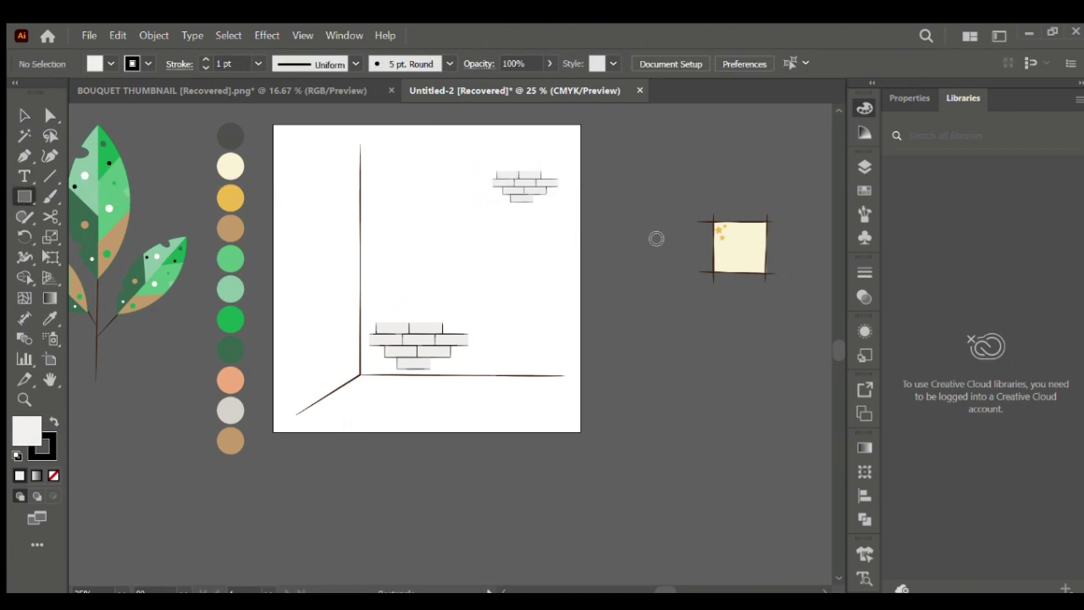
{"action": "left_click", "coordinate": [49, 317]}
{"action": "left_click", "coordinate": [231, 409]}
{"action": "left_click", "coordinate": [22, 116]}
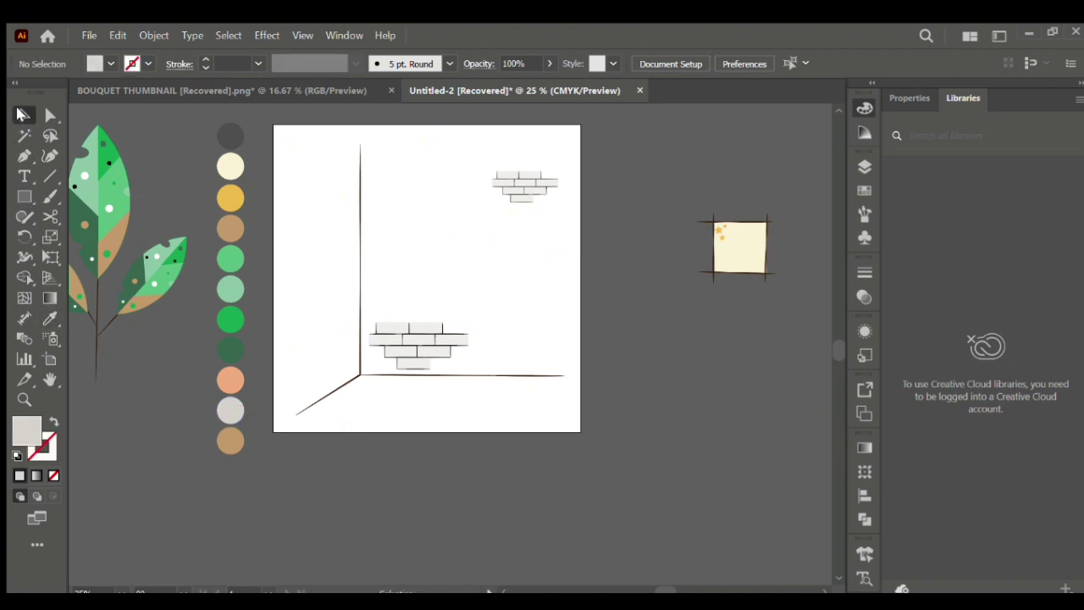
{"action": "left_click", "coordinate": [24, 195]}
{"action": "mouse_move", "coordinate": [361, 137]}
{"action": "left_mouse_down"}
{"action": "mouse_move", "coordinate": [562, 330]}
{"action": "mouse_move", "coordinate": [580, 374]}
{"action": "left_mouse_up"}
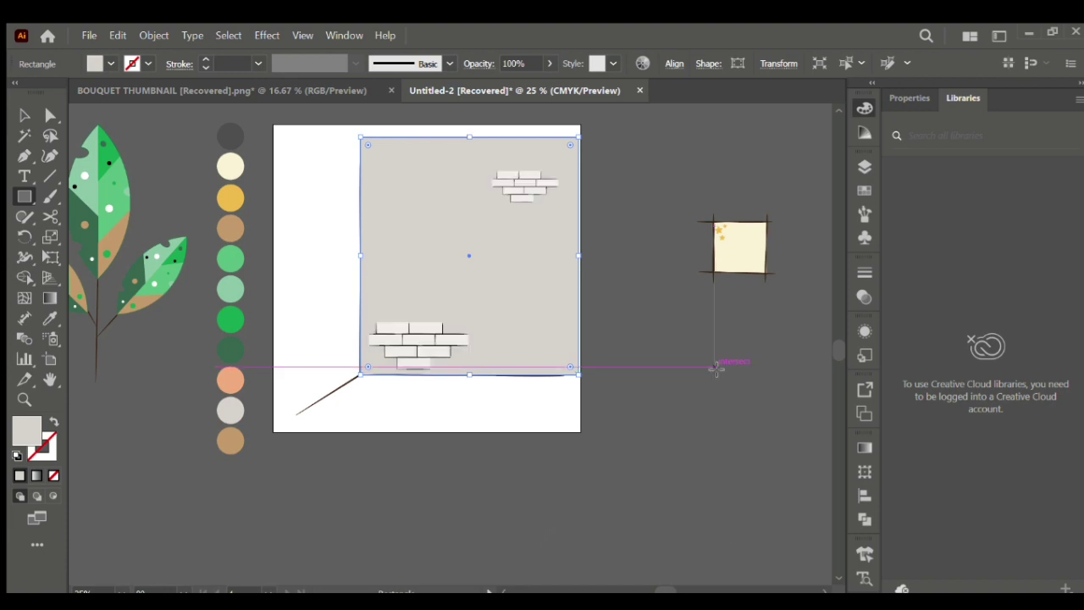
Move the starred picture frame back onto the upper-left part of the grey wall
{"action": "key", "text": "v"}
{"action": "left_click_drag", "start_coordinate": [751, 246], "coordinate": [418, 174]}
{"action": "left_click", "coordinate": [759, 240]}
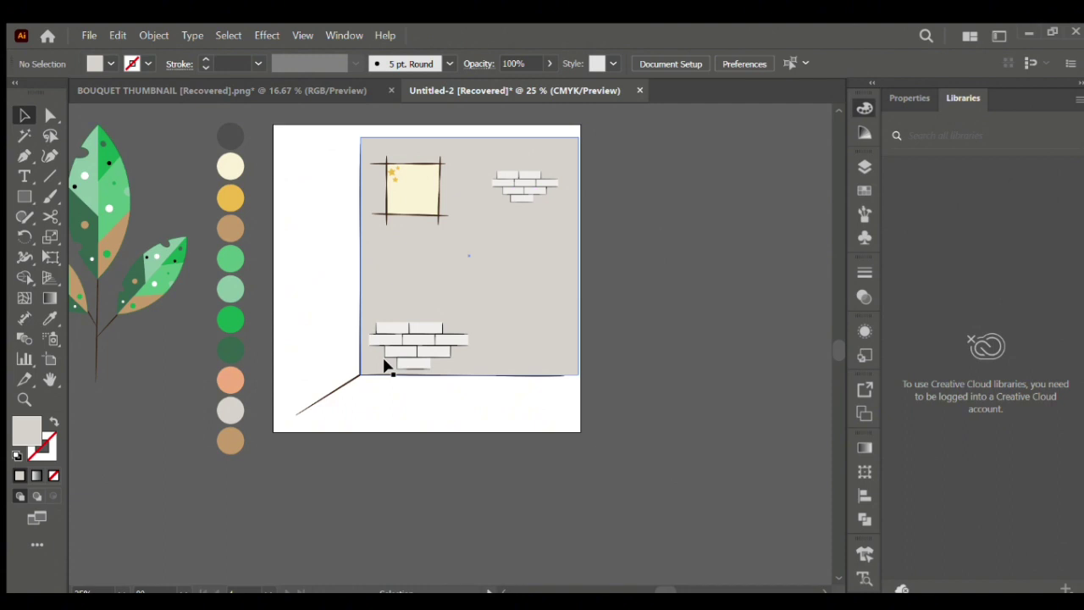
Draw a circle in the tan swatch colour across the floor line, overlapping the lowest brick, as the base shape of a pot
{"action": "left_click", "coordinate": [24, 197]}
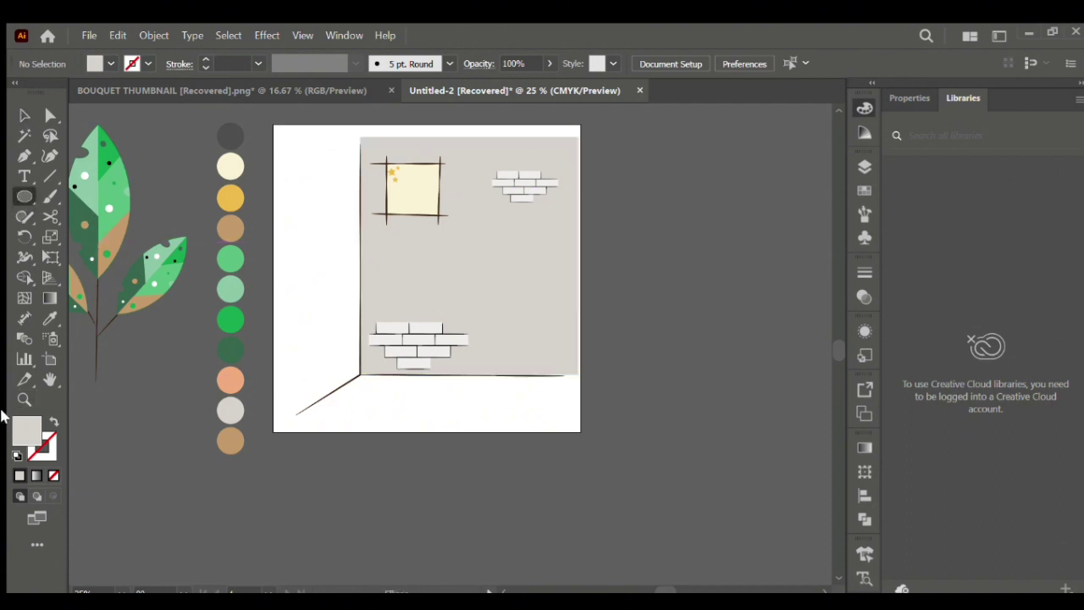
{"action": "left_click", "coordinate": [50, 318]}
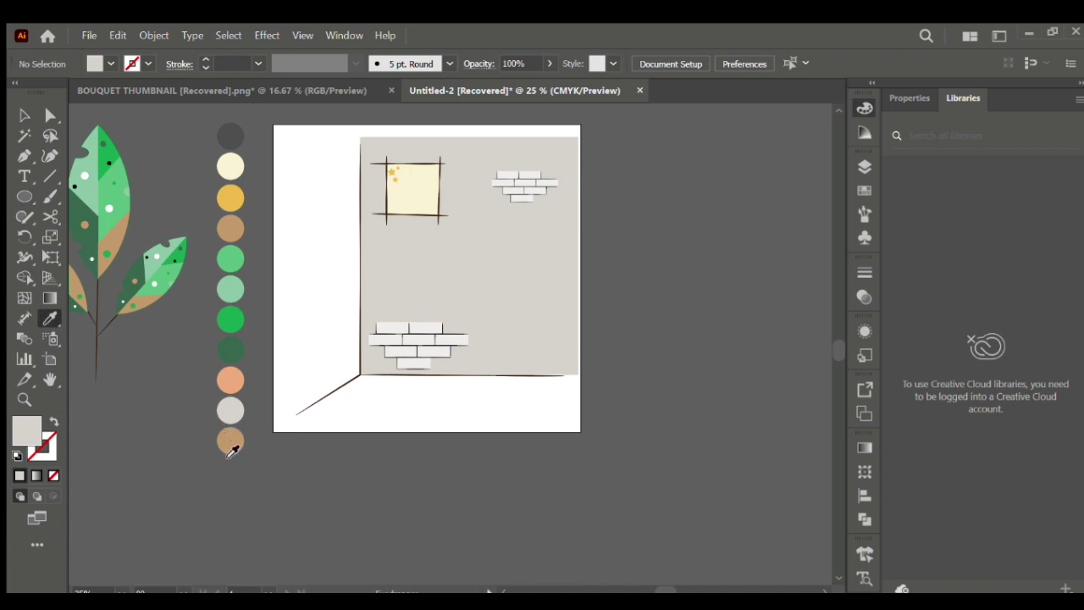
{"action": "left_click", "coordinate": [231, 448]}
{"action": "left_click", "coordinate": [24, 197]}
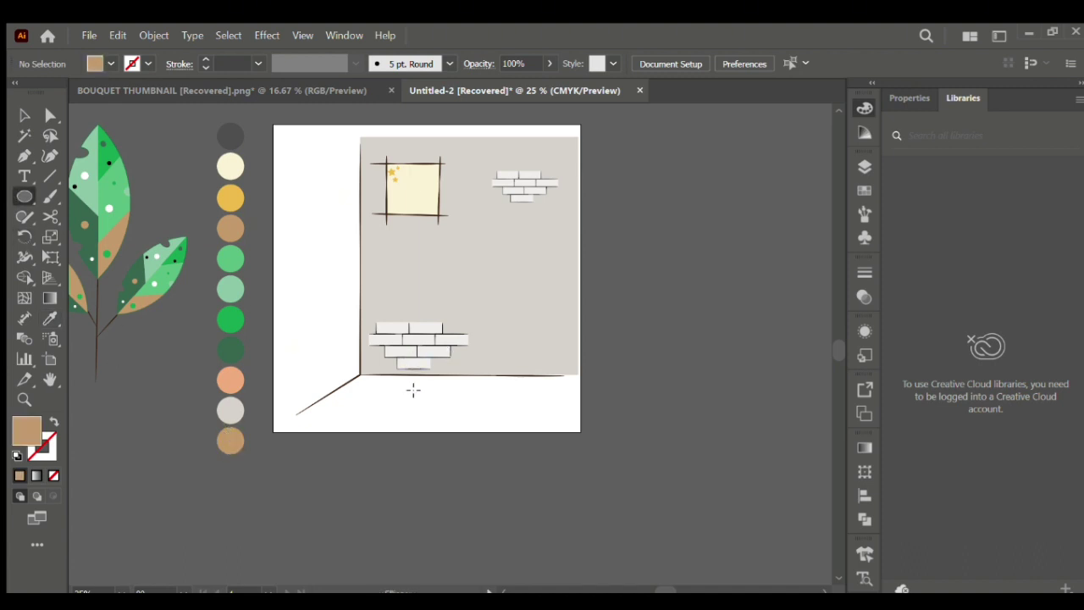
{"action": "key", "text": "ctrl+plus"}
{"action": "key", "text": "ctrl+plus"}
{"action": "left_click_drag", "start_coordinate": [375, 370], "coordinate": [508, 502]}
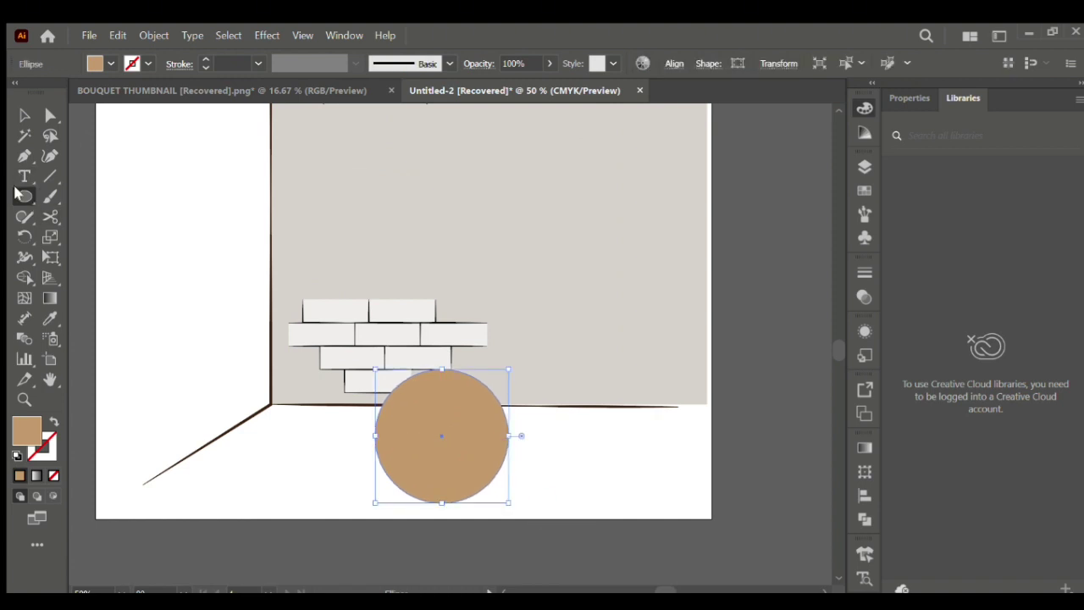
{"action": "key", "text": "m"}
{"action": "left_click", "coordinate": [91, 95]}
{"action": "key", "text": "ctrl+z"}
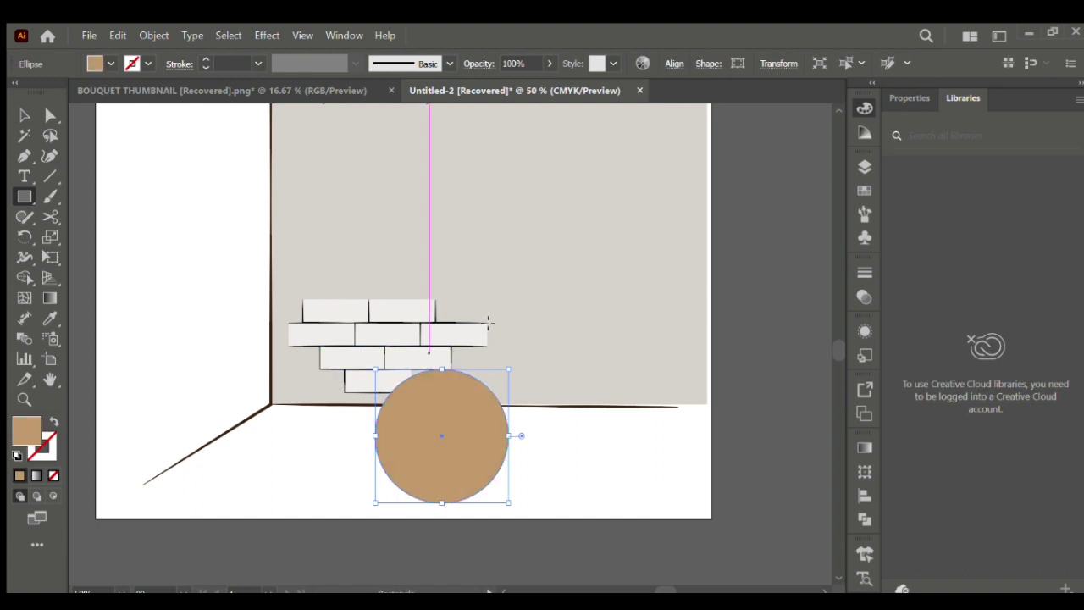
Draw two green rectangles without stroke, one across the top of the tan circle and one across its bottom
{"action": "key", "text": "v"}
{"action": "left_click", "coordinate": [138, 228]}
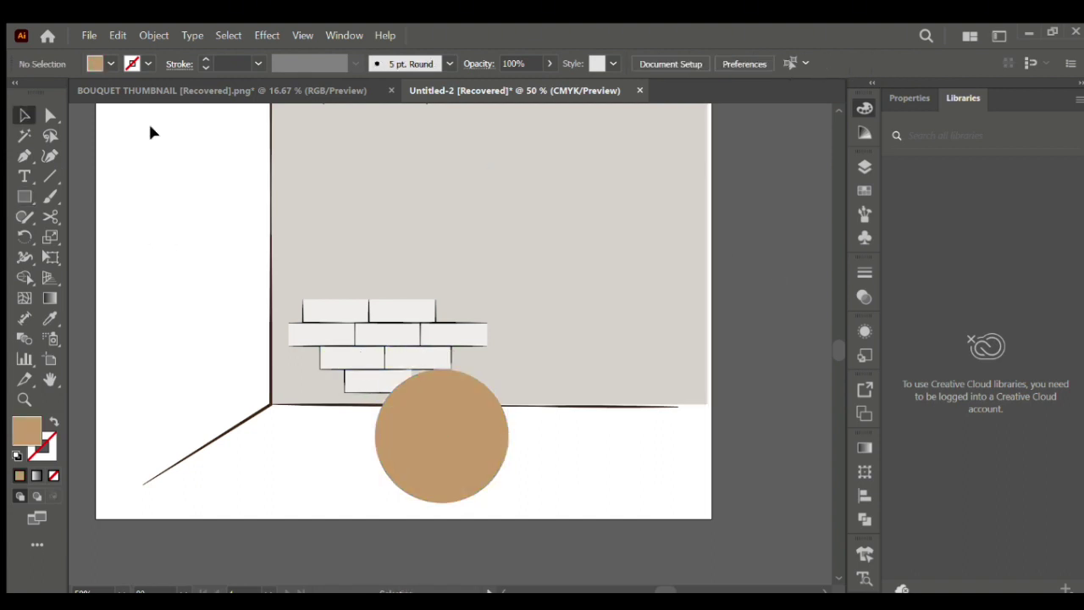
{"action": "left_click", "coordinate": [26, 197]}
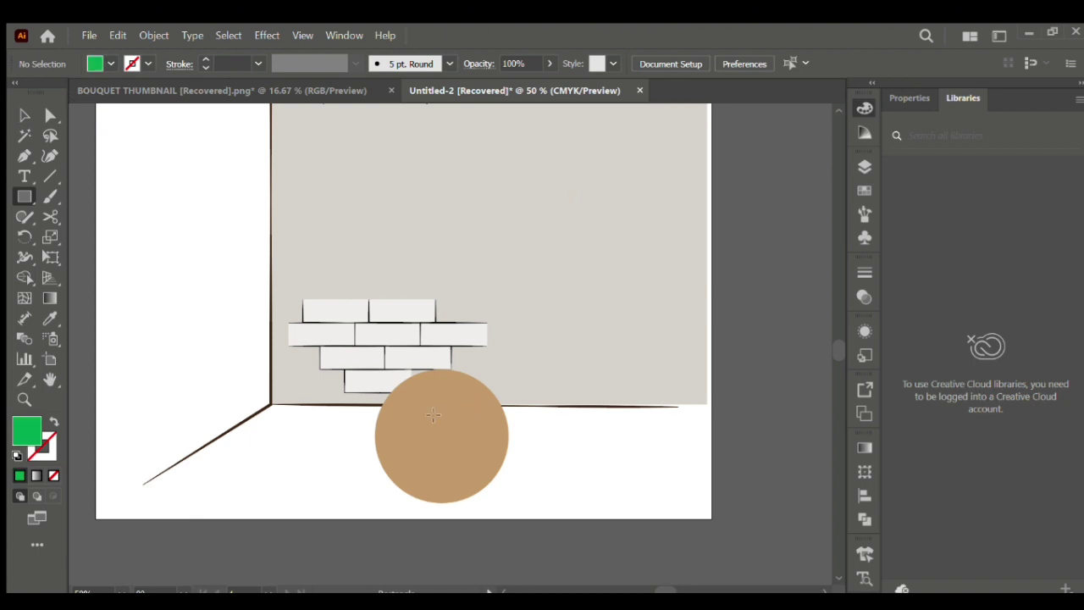
{"action": "left_click_drag", "start_coordinate": [397, 374], "coordinate": [441, 391]}
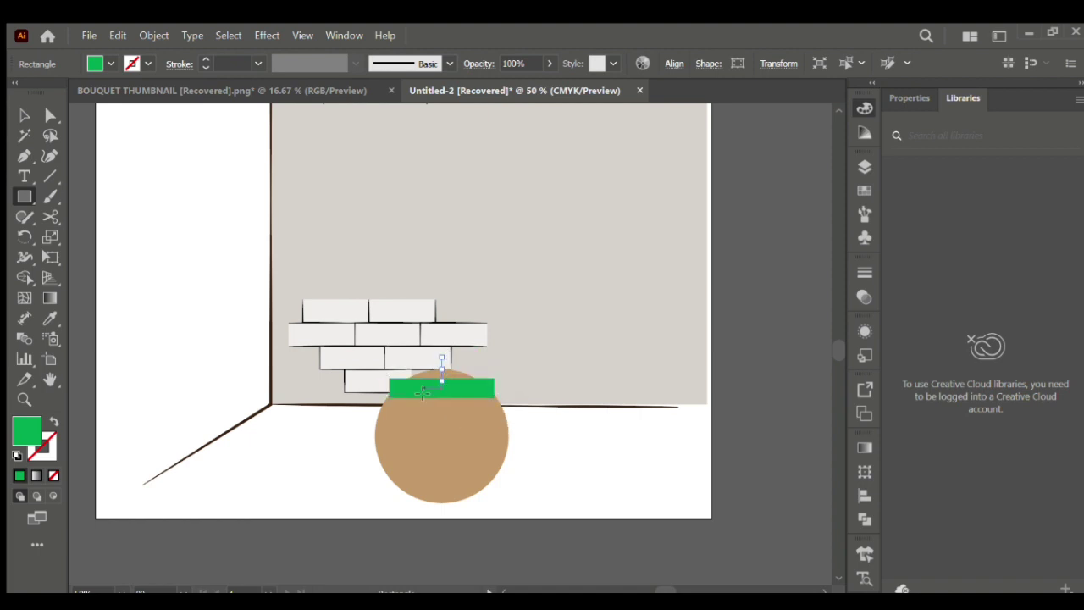
{"action": "key", "text": "ctrl+shift+a"}
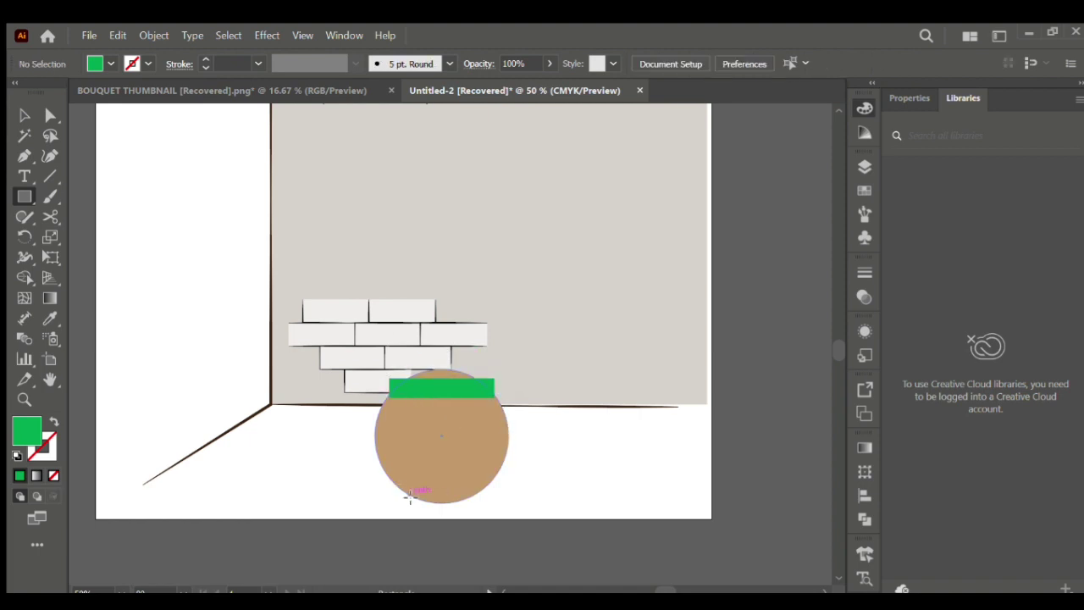
{"action": "mouse_move", "coordinate": [407, 497]}
{"action": "left_mouse_down"}
{"action": "mouse_move", "coordinate": [492, 512]}
{"action": "mouse_move", "coordinate": [441, 503]}
{"action": "left_mouse_up"}
Enlarge the upper green rectangle upward and to both sides so it fully covers the circle's top
{"action": "key", "text": "v"}
{"action": "double_click", "coordinate": [433, 393]}
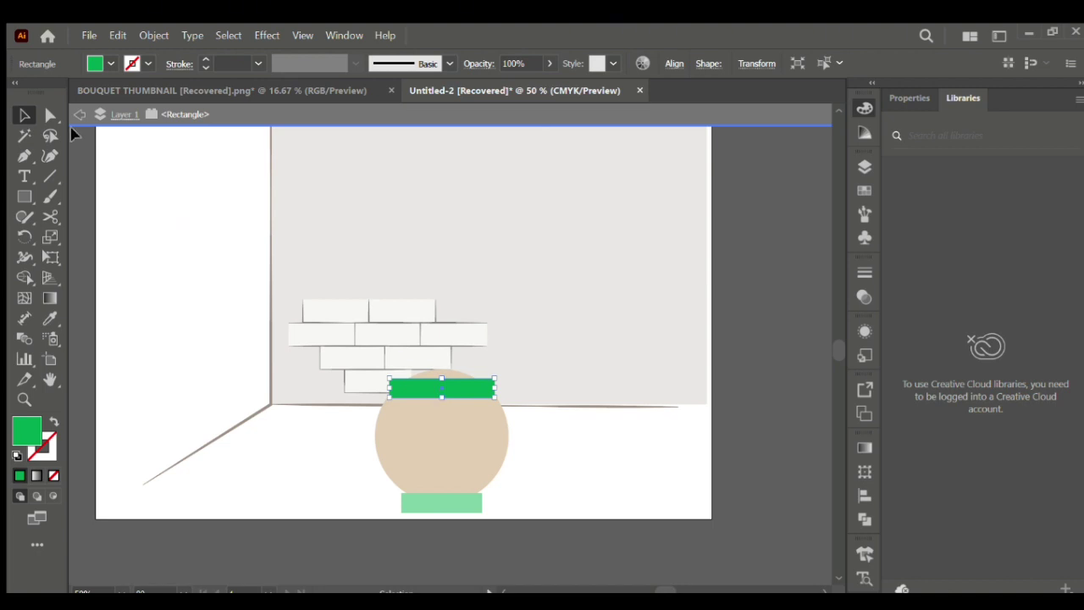
{"action": "left_click", "coordinate": [78, 115]}
{"action": "left_click", "coordinate": [438, 383]}
{"action": "left_click_drag", "start_coordinate": [442, 378], "coordinate": [382, 383]}
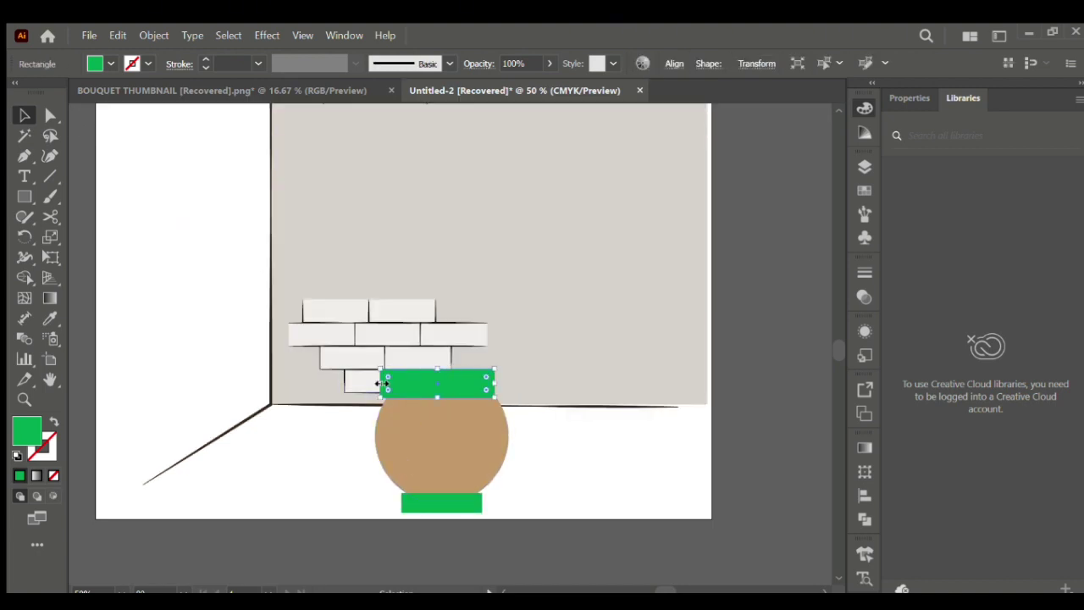
{"action": "left_click_drag", "start_coordinate": [493, 384], "coordinate": [514, 383]}
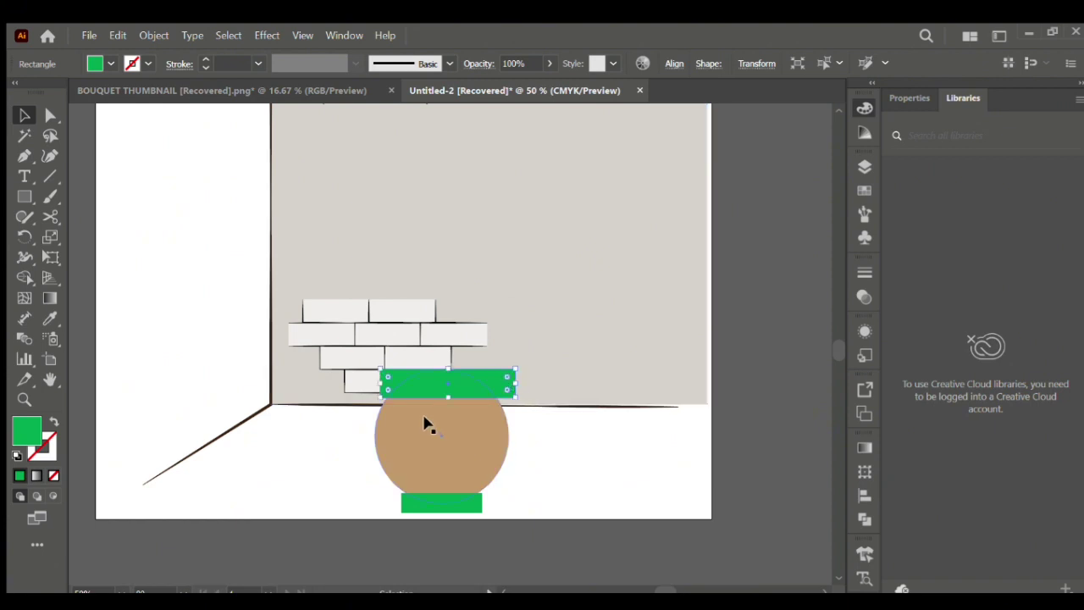
Cut the circle's top and bottom off with the Shape Builder tool using both green rectangles, leaving a flat-ended pot
{"action": "left_click", "coordinate": [426, 423], "text": "shift"}
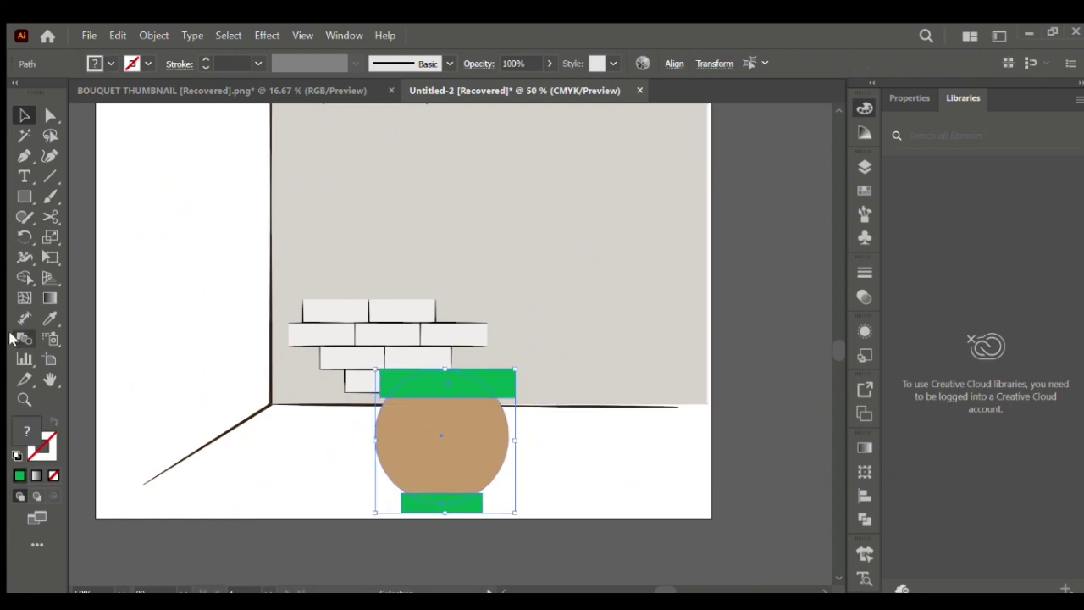
{"action": "left_click", "coordinate": [25, 277]}
{"action": "mouse_move", "coordinate": [406, 375]}
{"action": "left_mouse_down"}
{"action": "mouse_move", "coordinate": [423, 387]}
{"action": "mouse_move", "coordinate": [487, 380]}
{"action": "left_mouse_up"}
{"action": "left_click_drag", "start_coordinate": [413, 514], "coordinate": [465, 503]}
{"action": "key", "text": "v"}
{"action": "left_click", "coordinate": [113, 268]}
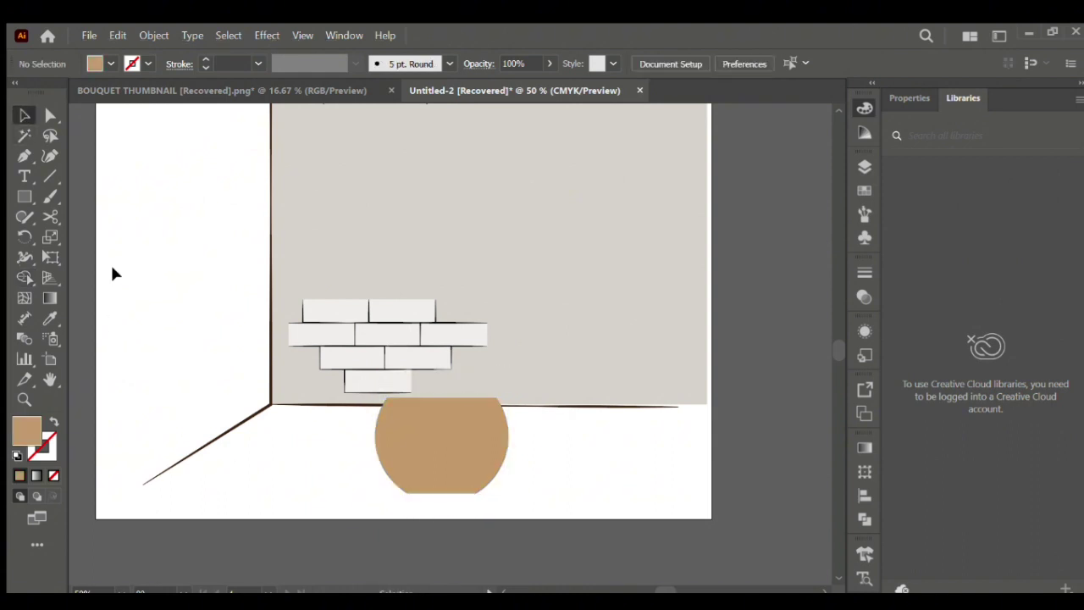
Paint three dark brown wavy stripes across the tan pot with the 1 pt, 5 pt. Round paintbrush
{"action": "left_click", "coordinate": [50, 197]}
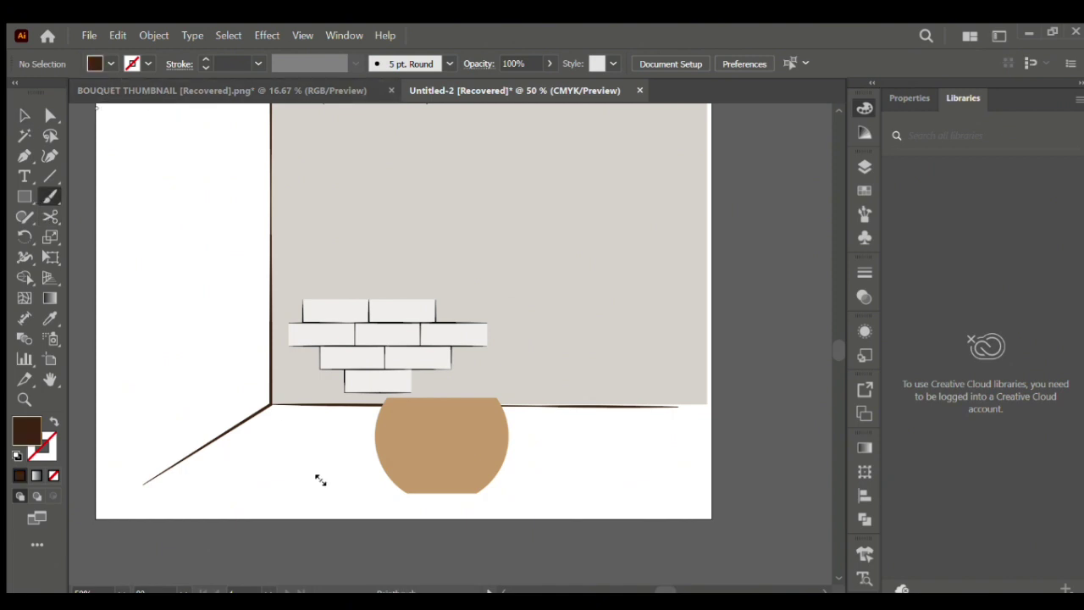
{"action": "mouse_move", "coordinate": [377, 446]}
{"action": "left_mouse_down"}
{"action": "mouse_move", "coordinate": [414, 425]}
{"action": "mouse_move", "coordinate": [454, 440]}
{"action": "mouse_move", "coordinate": [511, 438]}
{"action": "left_mouse_up"}
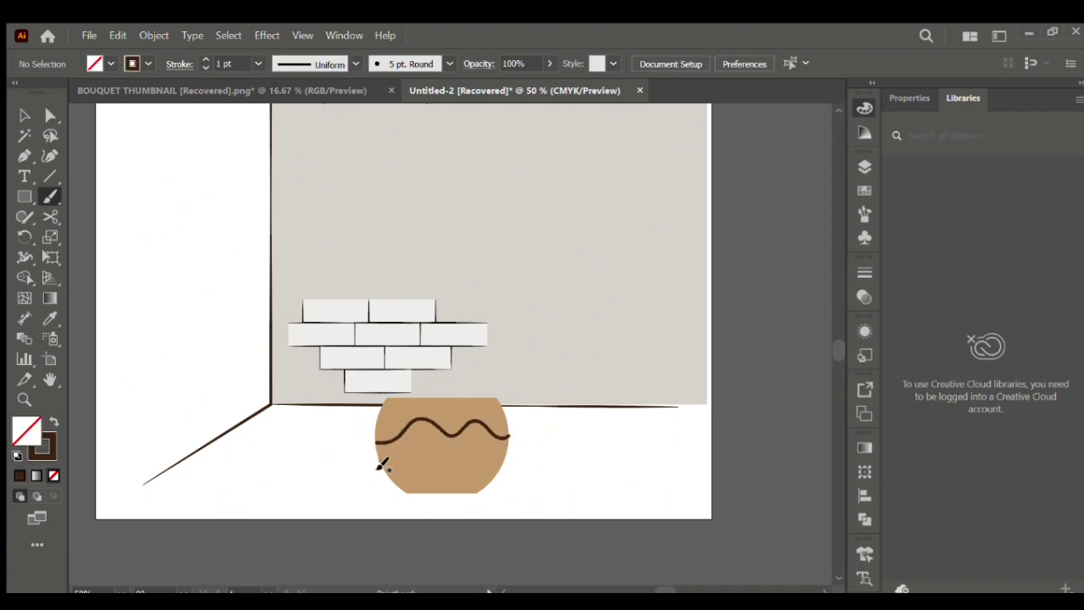
{"action": "left_click_drag", "start_coordinate": [426, 450], "coordinate": [497, 464]}
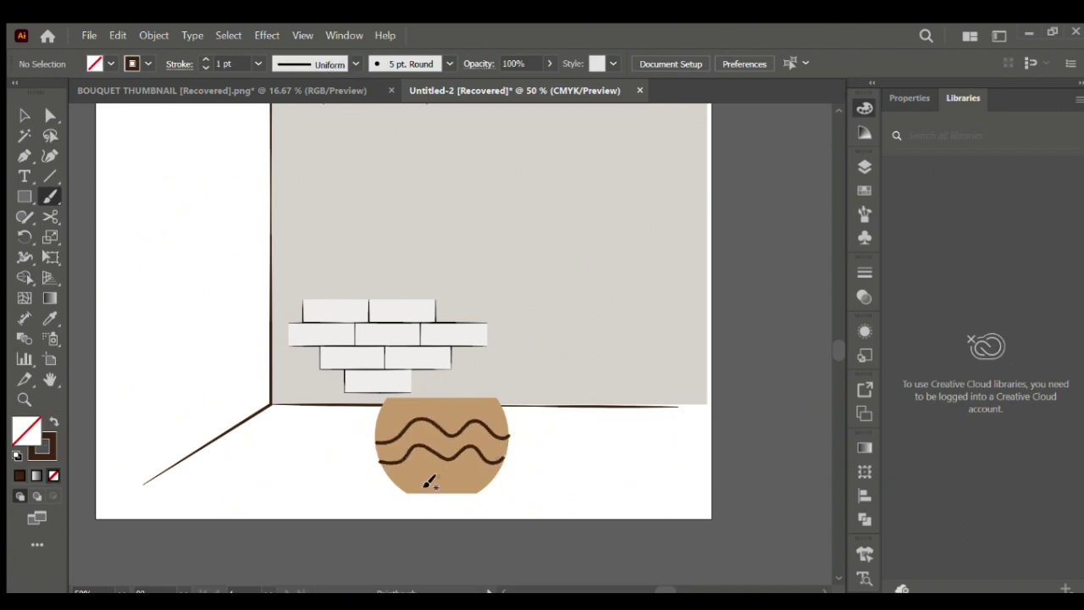
{"action": "left_click_drag", "start_coordinate": [393, 481], "coordinate": [453, 480]}
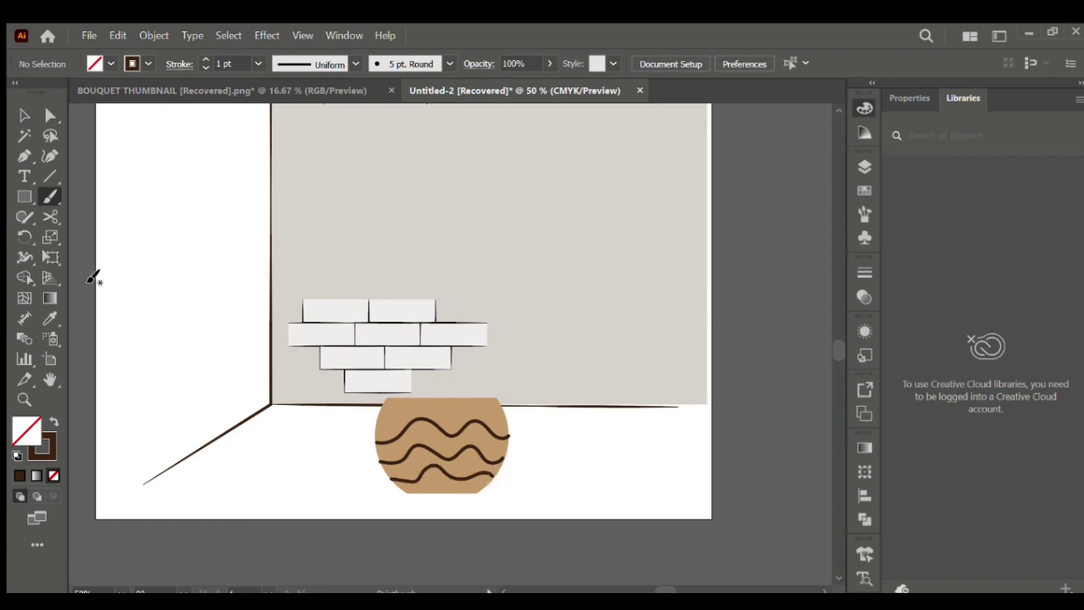
Move the leafy plant onto the wall above the pot and bring it in front of the picture frame and bricks
{"action": "key", "text": "v"}
{"action": "key", "text": "ctrl+minus"}
{"action": "key", "text": "ctrl+minus"}
{"action": "left_click_drag", "start_coordinate": [87, 224], "coordinate": [434, 241]}
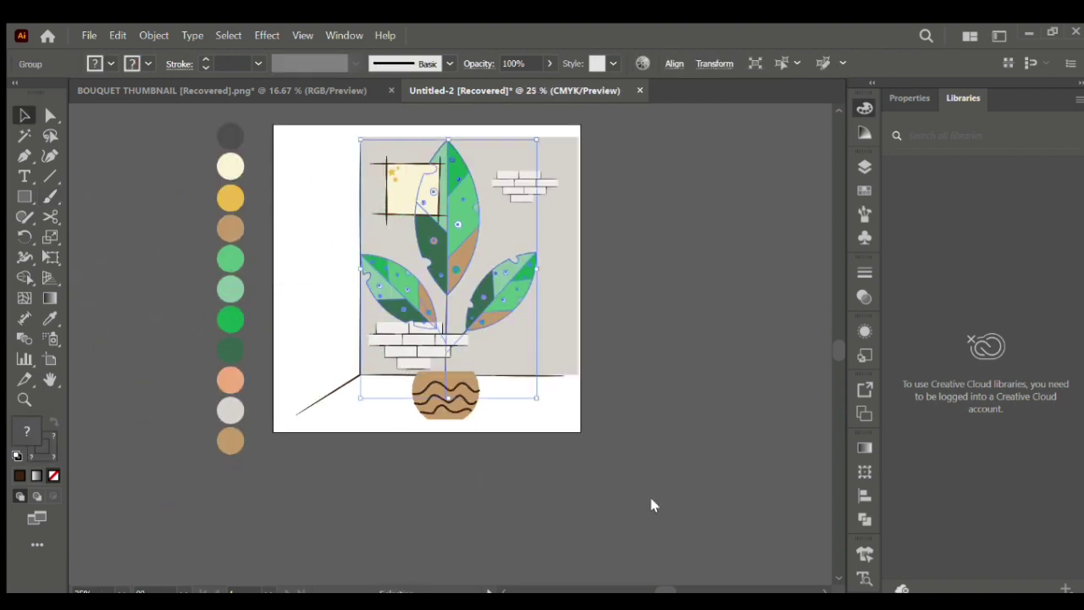
{"action": "left_click", "coordinate": [705, 375]}
{"action": "left_click", "coordinate": [482, 301]}
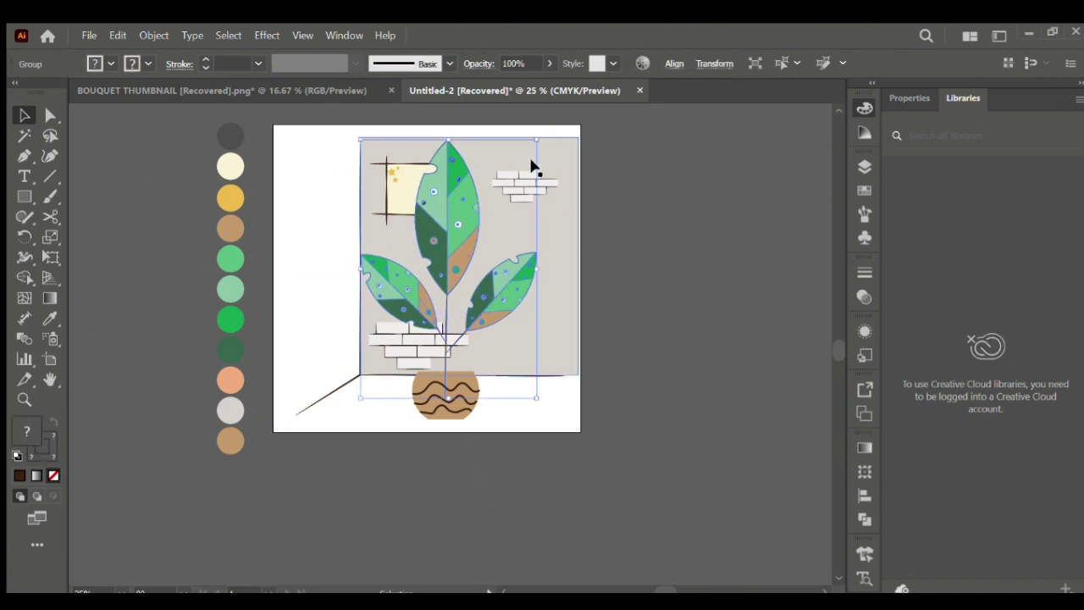
Scale the plant down and lower it so its stem ends inside the pot
{"action": "left_click_drag", "start_coordinate": [536, 138], "coordinate": [499, 192]}
{"action": "left_click_drag", "start_coordinate": [459, 227], "coordinate": [462, 271]}
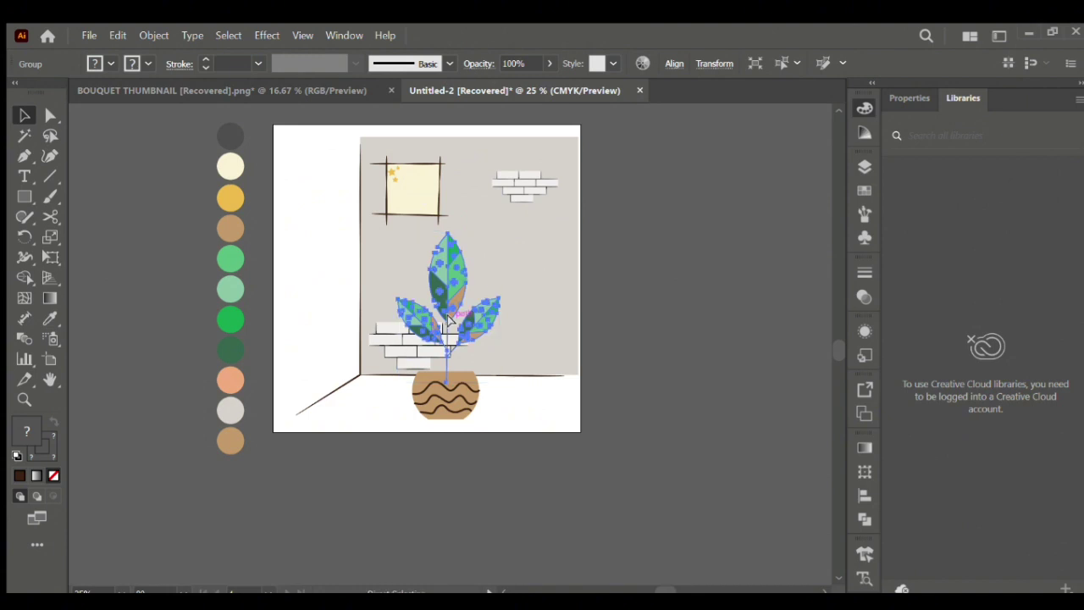
{"action": "left_click", "coordinate": [628, 375]}
{"action": "left_click", "coordinate": [460, 290]}
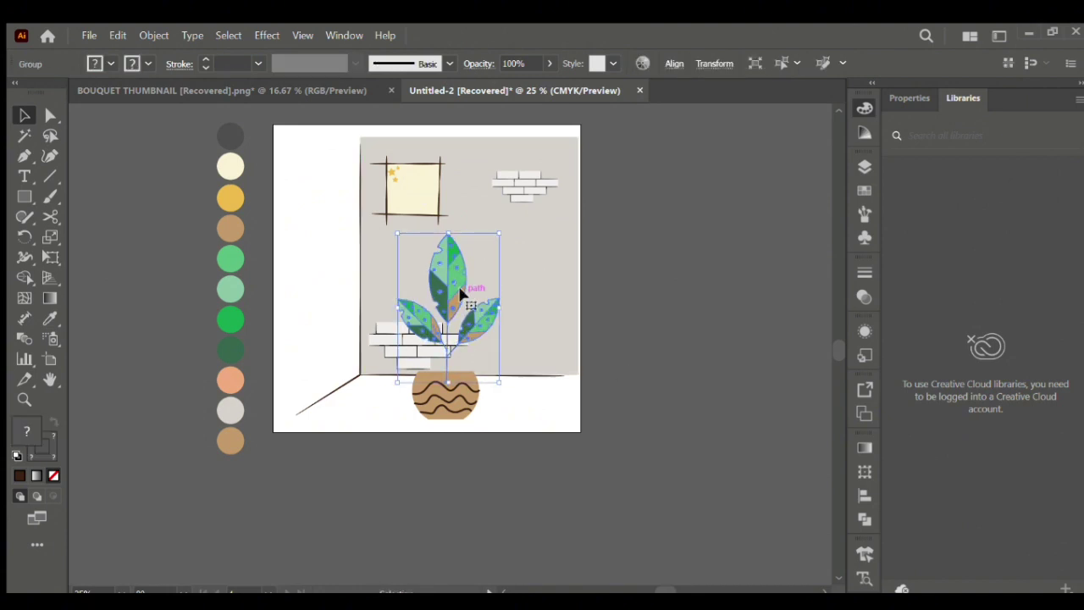
Group the pot with its upper two wavy stripes and keep it in front of the plant's stem
{"action": "left_click", "coordinate": [625, 340]}
{"action": "left_click", "coordinate": [433, 301]}
{"action": "left_click", "coordinate": [443, 424]}
{"action": "left_click", "coordinate": [455, 407]}
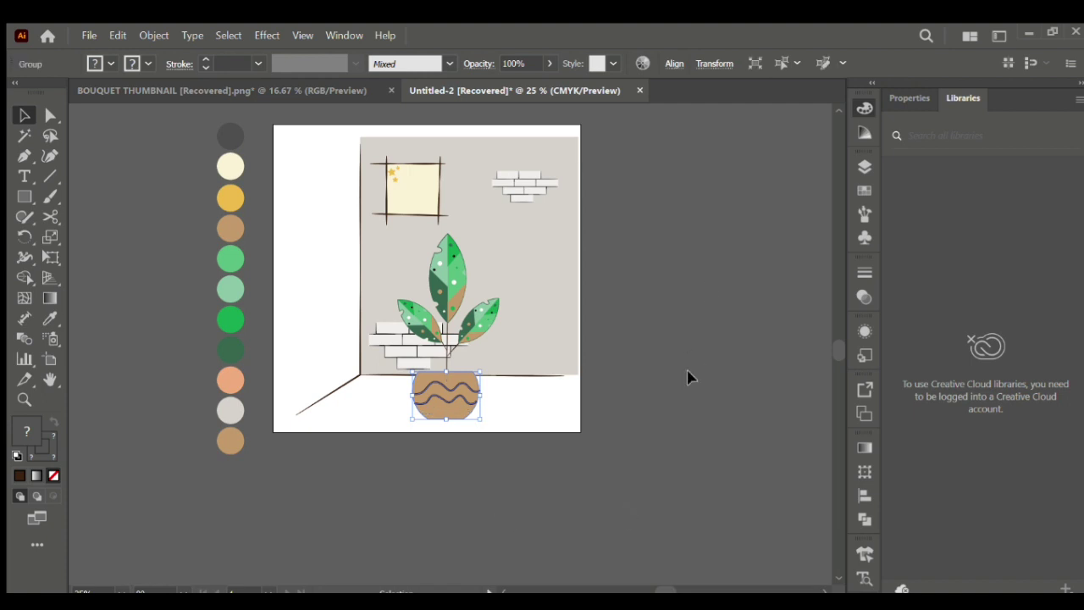
Try to move the pot together with its wavy stripes toward the room corner
{"action": "left_click", "coordinate": [480, 403]}
{"action": "left_click_drag", "start_coordinate": [474, 402], "coordinate": [455, 387]}
{"action": "key", "text": "ctrl+z"}
{"action": "key", "text": "ctrl+z"}
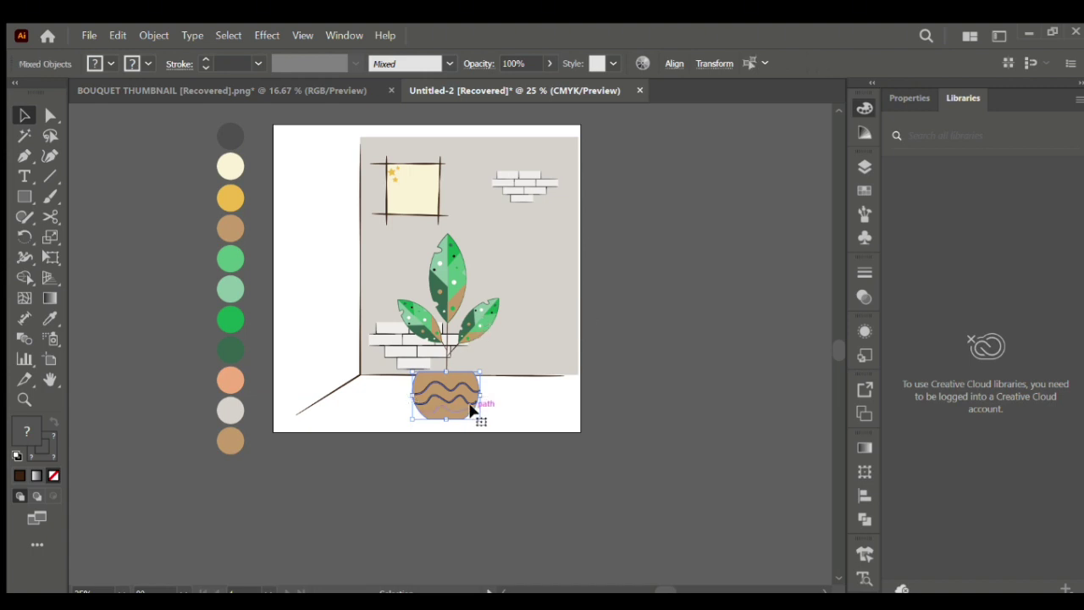
{"action": "left_click", "coordinate": [639, 371]}
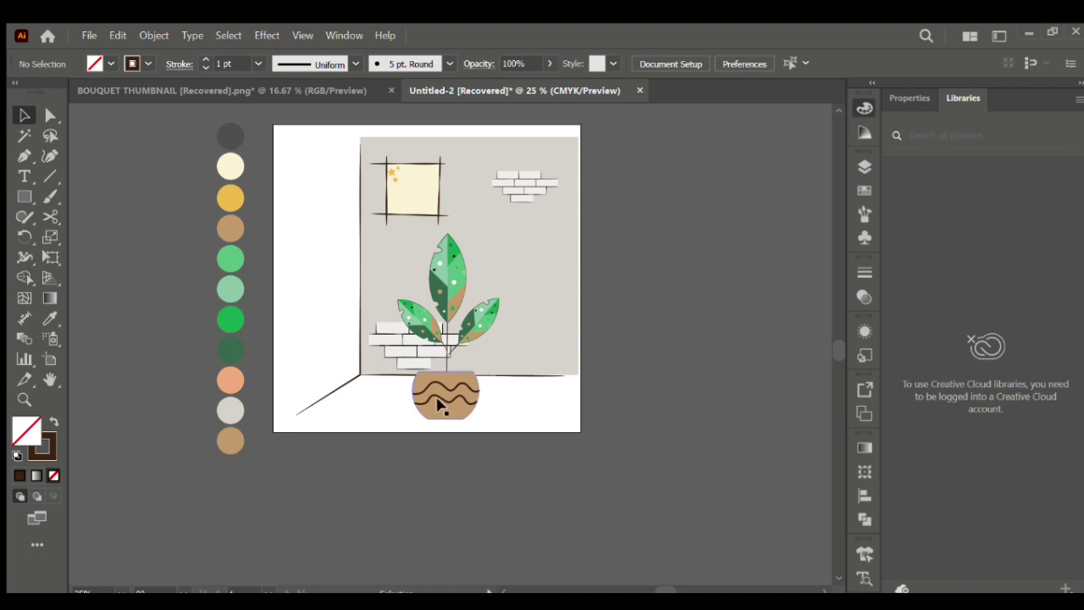
{"action": "left_click", "coordinate": [440, 404]}
{"action": "left_click", "coordinate": [503, 418]}
{"action": "left_click_drag", "start_coordinate": [465, 415], "coordinate": [447, 414]}
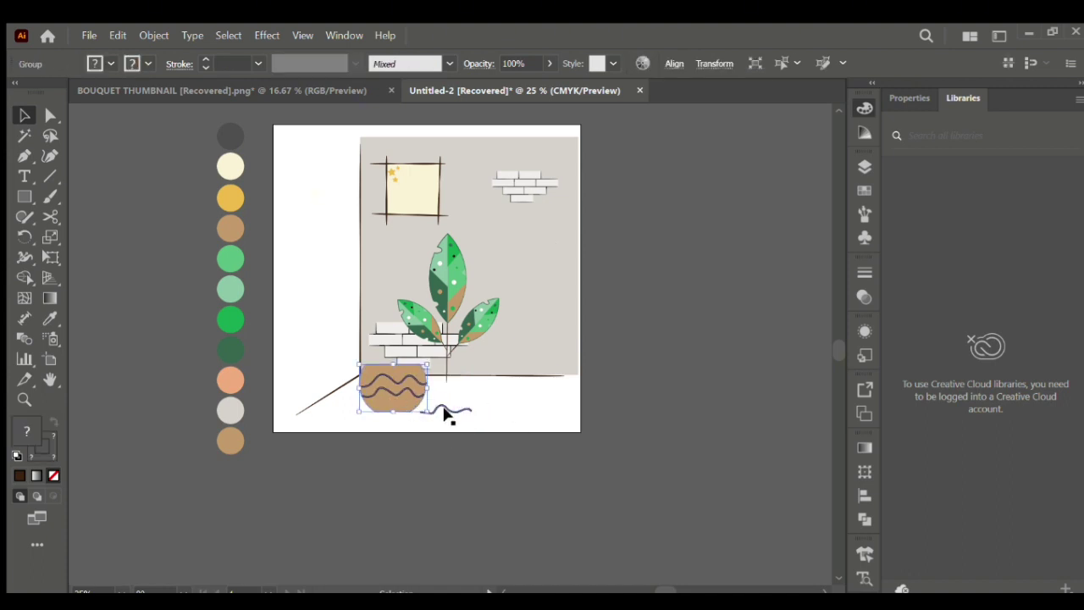
{"action": "left_click", "coordinate": [452, 411]}
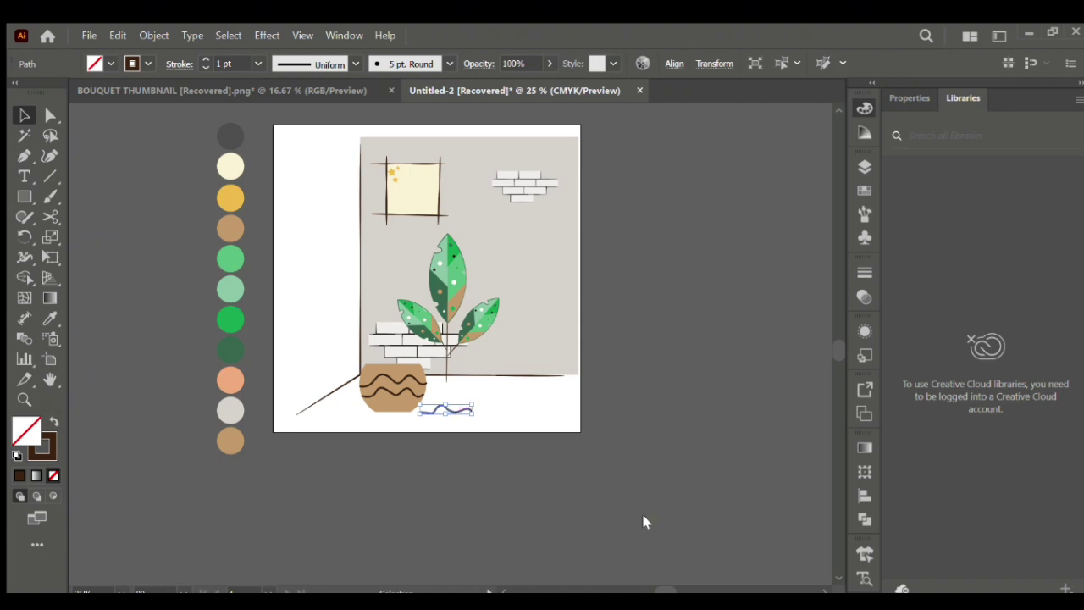
{"action": "left_click_drag", "start_coordinate": [395, 406], "coordinate": [495, 442]}
Examine the pot's wavy stripes and the way their ends meet the pot's edges
{"action": "key", "text": "ctrl+plus"}
{"action": "key", "text": "ctrl+plus"}
{"action": "key", "text": "ctrl+plus"}
{"action": "key", "text": "ctrl+plus"}
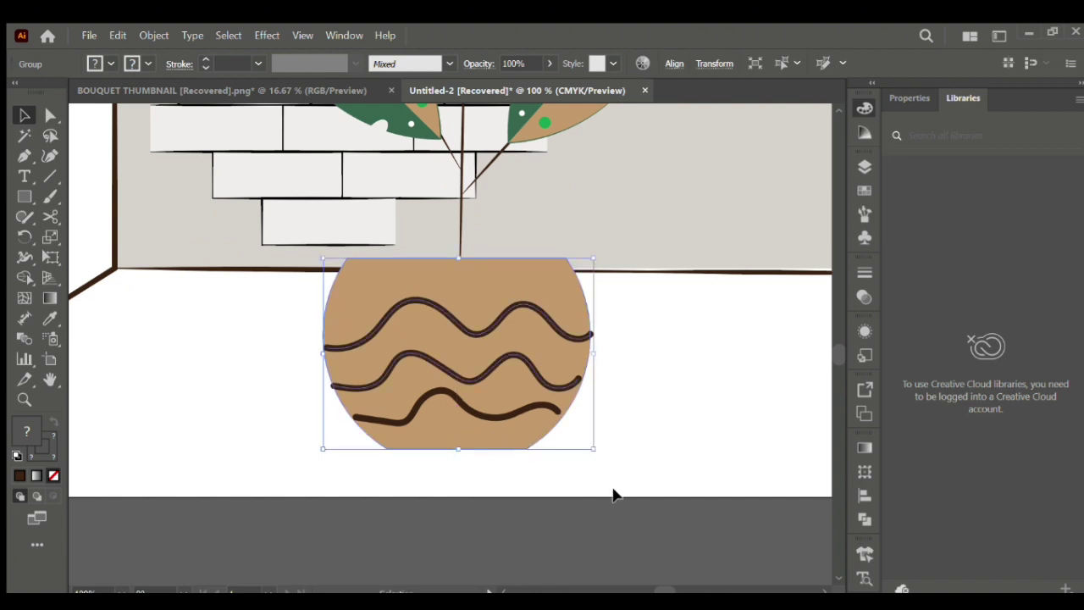
{"action": "left_click", "coordinate": [692, 435]}
{"action": "key", "text": "ctrl+minus"}
{"action": "key", "text": "ctrl+minus"}
{"action": "key", "text": "ctrl+minus"}
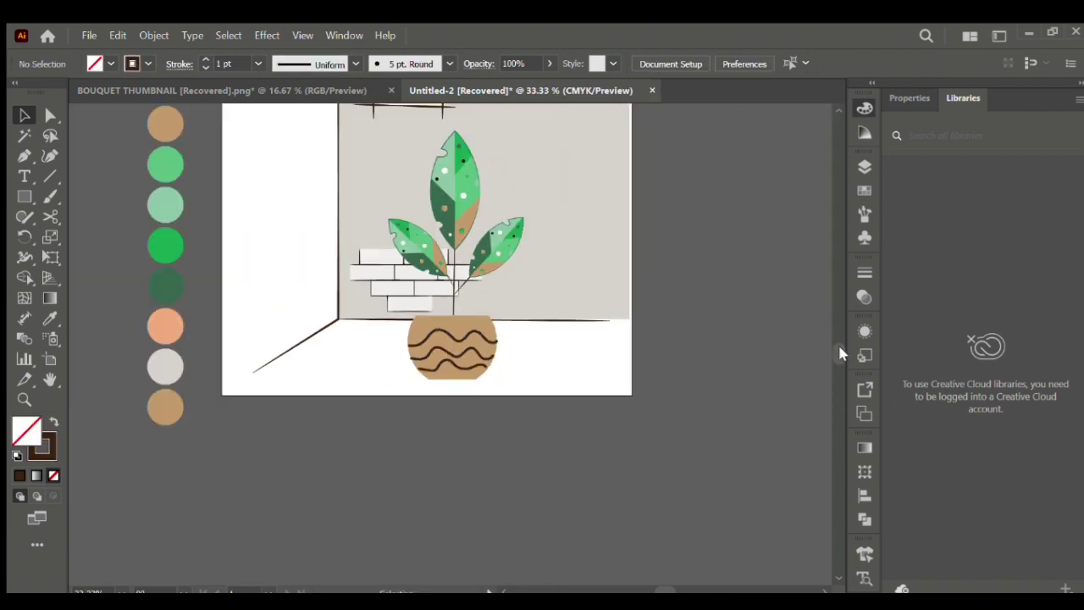
Stretch the pot upward to about 217 by 178 px and group it with its lowest wavy stripe
{"action": "scroll", "coordinate": [840, 343], "scroll_direction": "up", "scroll_amount": 5}
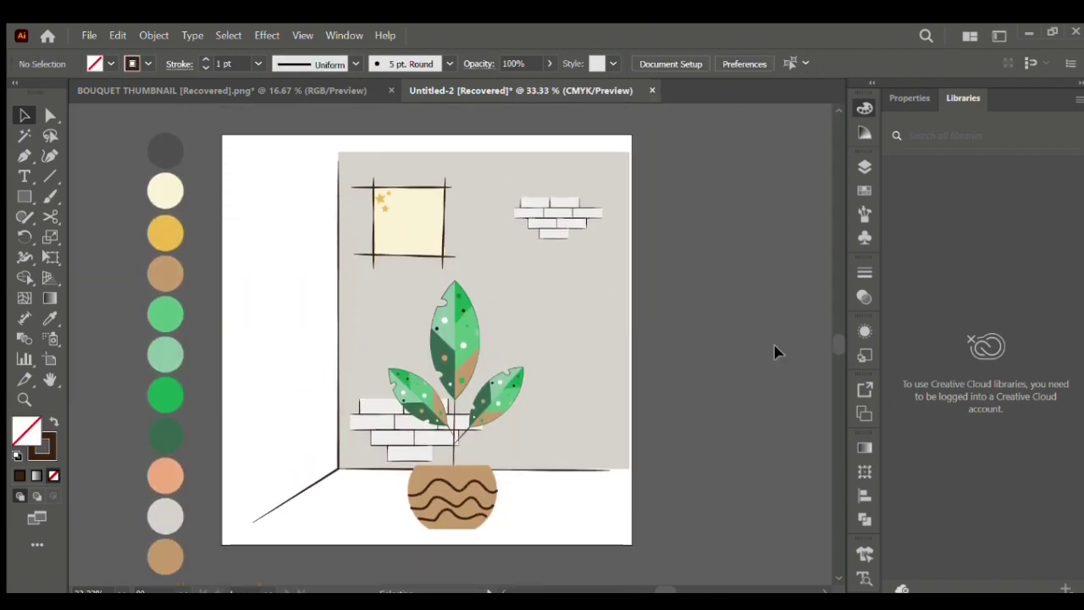
{"action": "left_click", "coordinate": [454, 503]}
{"action": "left_click_drag", "start_coordinate": [453, 464], "coordinate": [453, 457]}
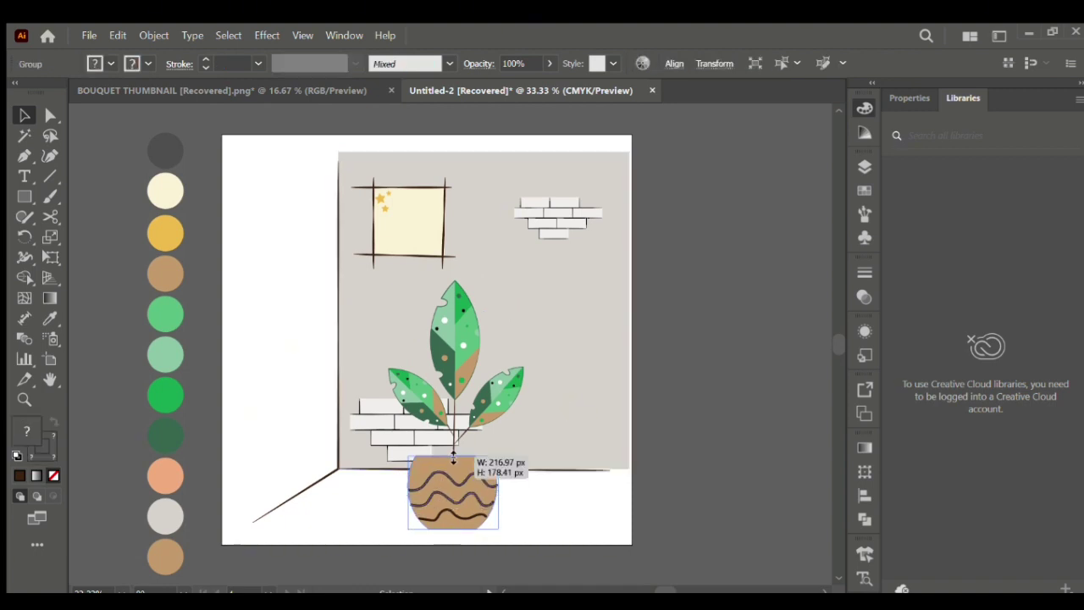
{"action": "left_click", "coordinate": [619, 474]}
{"action": "left_click_drag", "start_coordinate": [357, 482], "coordinate": [483, 518]}
{"action": "left_click", "coordinate": [736, 373]}
Enlarge the plant about its centre and place a much smaller copy of it at the pot's opening
{"action": "left_click", "coordinate": [500, 394]}
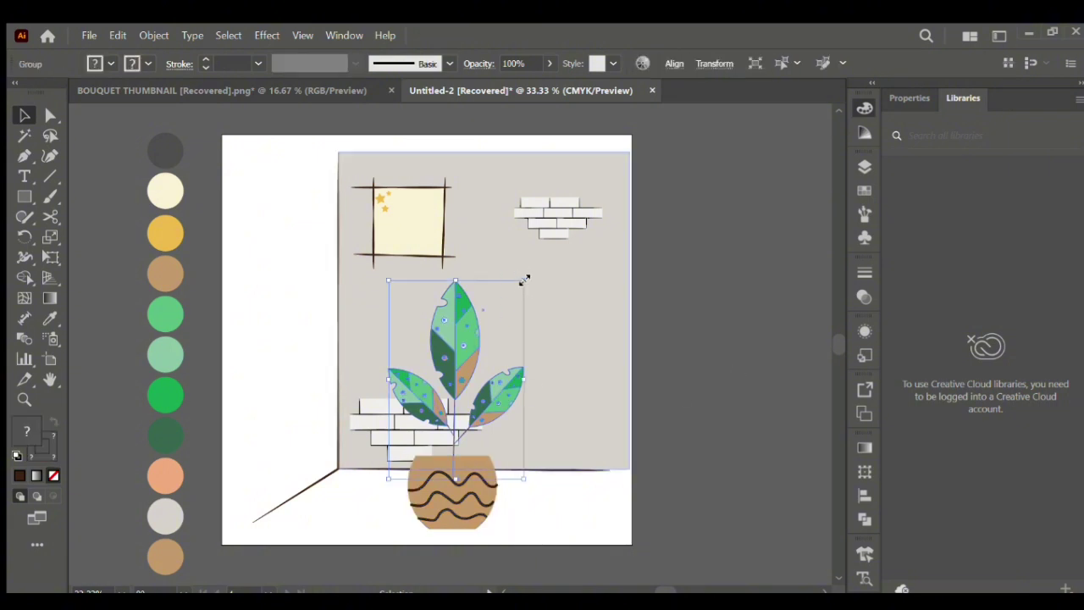
{"action": "left_click_drag", "start_coordinate": [527, 278], "coordinate": [547, 255]}
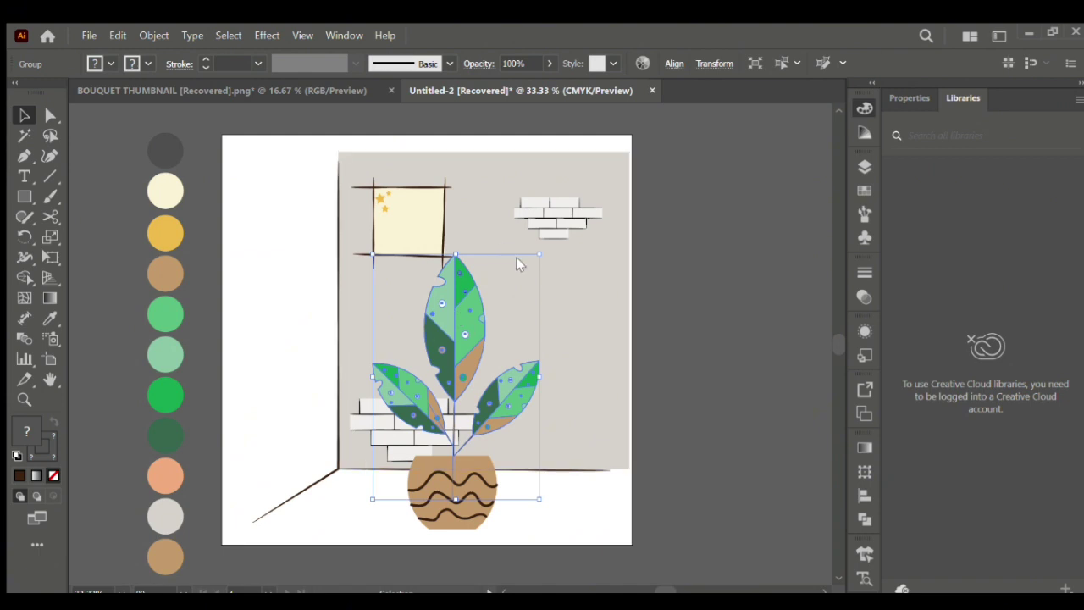
{"action": "left_click_drag", "start_coordinate": [455, 295], "coordinate": [449, 263]}
{"action": "left_click_drag", "start_coordinate": [534, 221], "coordinate": [498, 306]}
{"action": "left_click_drag", "start_coordinate": [442, 335], "coordinate": [449, 418]}
Enlarge and slightly raise the main plant, and tilt the small copy to the left at the pot's opening
{"action": "left_click", "coordinate": [473, 366]}
{"action": "left_click_drag", "start_coordinate": [542, 254], "coordinate": [550, 240]}
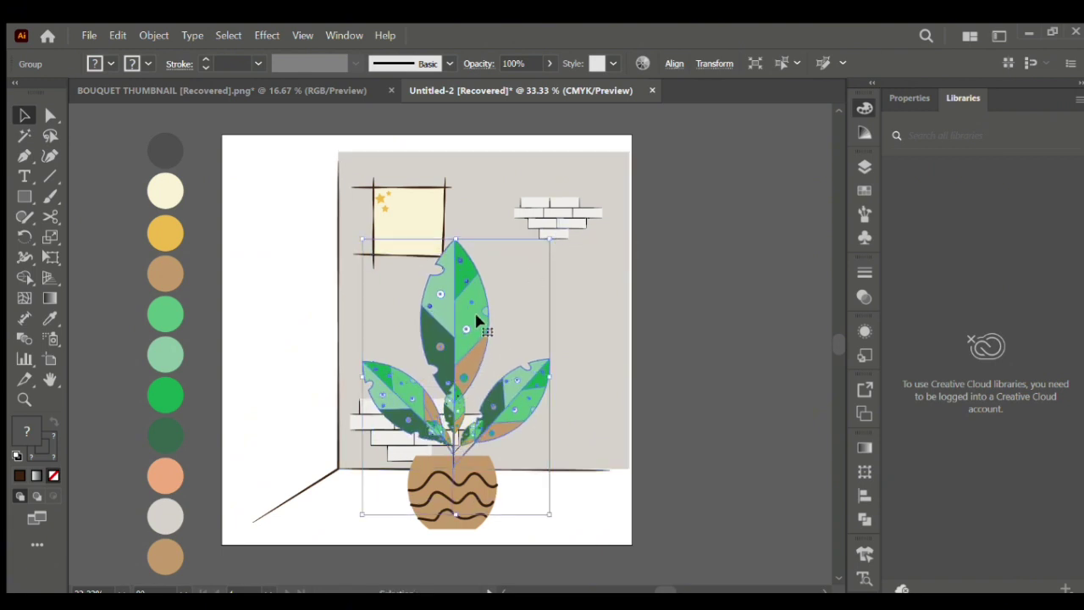
{"action": "left_click", "coordinate": [449, 404]}
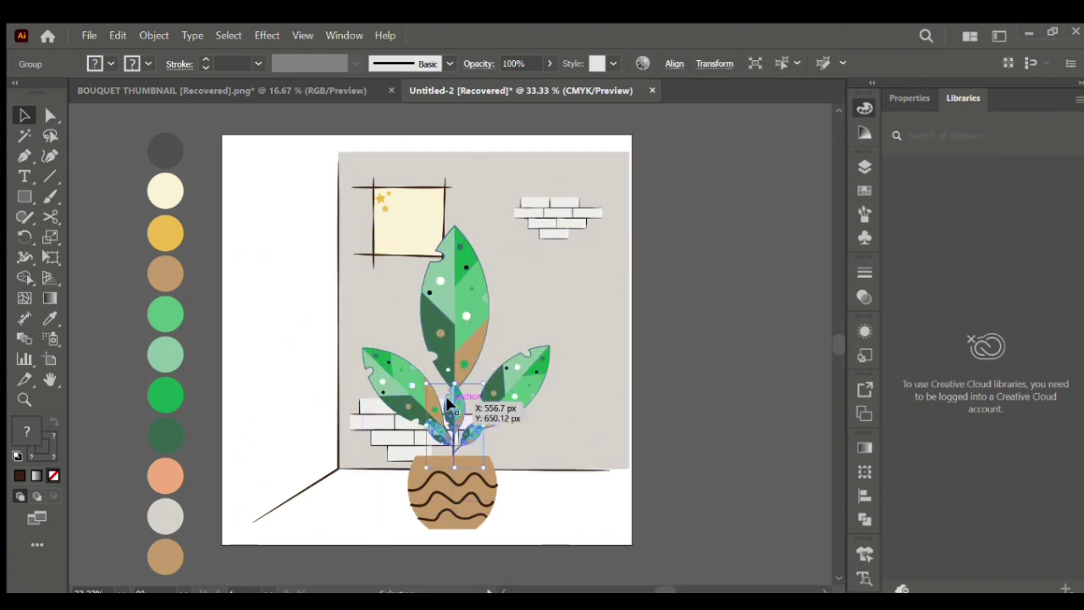
{"action": "left_click_drag", "start_coordinate": [487, 381], "coordinate": [449, 411]}
{"action": "left_click", "coordinate": [690, 421]}
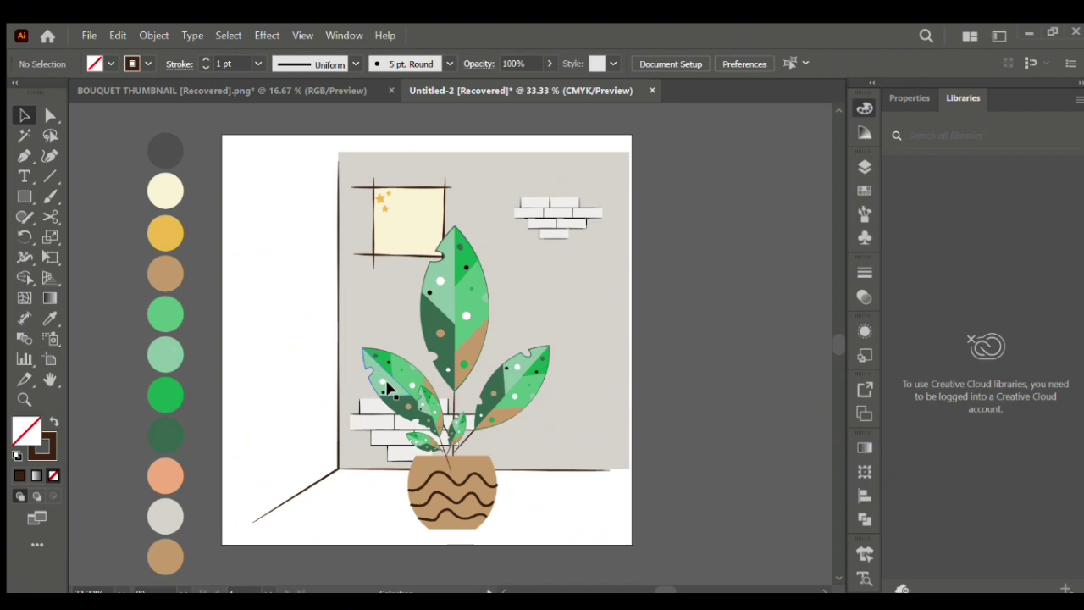
{"action": "left_click", "coordinate": [409, 494]}
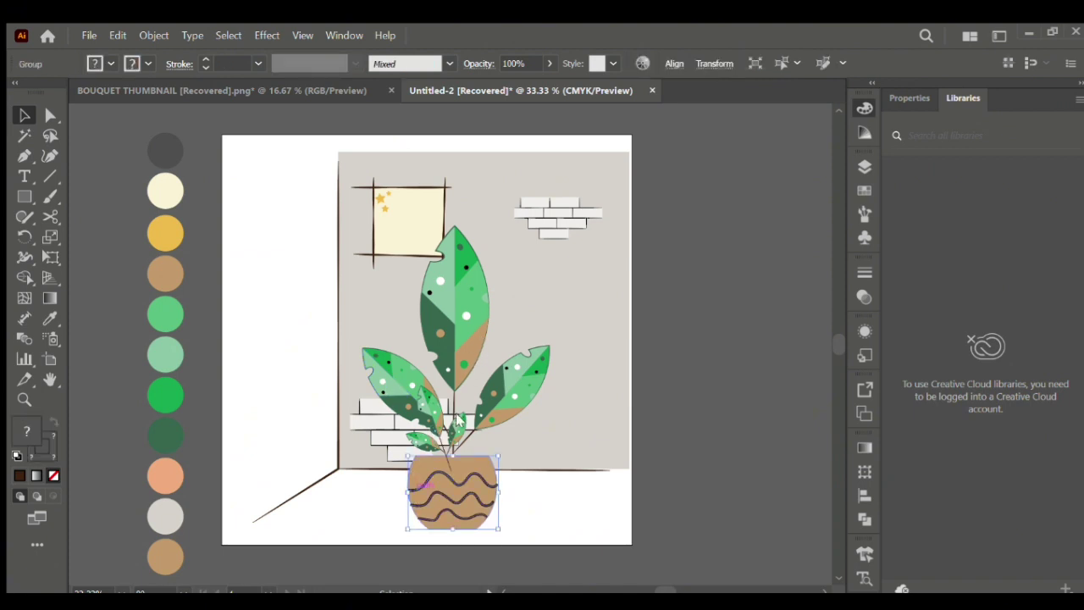
{"action": "left_click", "coordinate": [598, 414]}
Draw a curved open stem with the Pen tool from the pot up past the right leaf, bending outward
{"action": "key", "text": "p"}
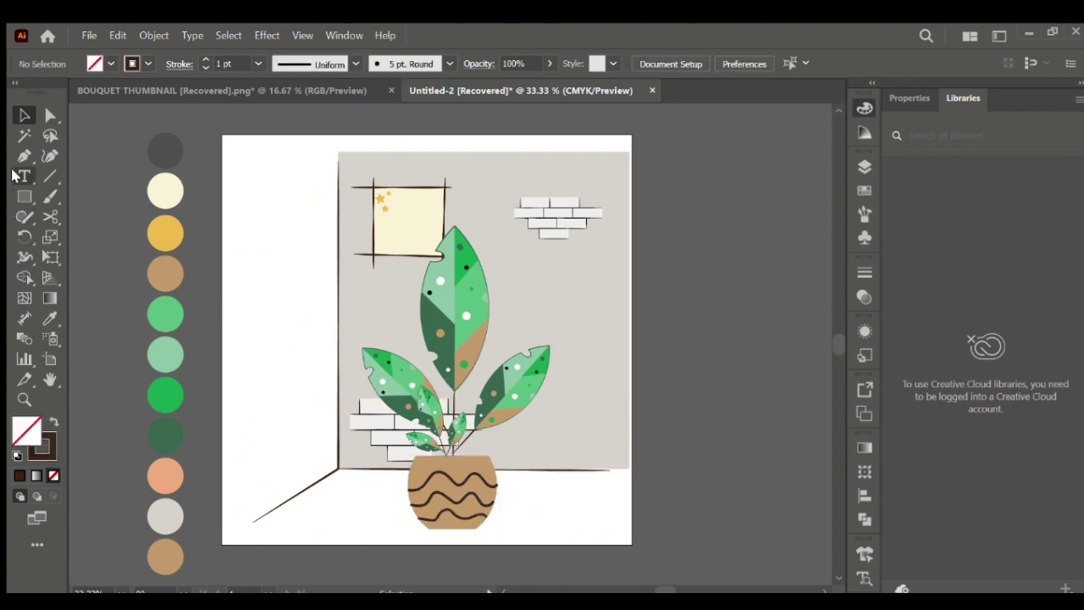
{"action": "left_click", "coordinate": [461, 472]}
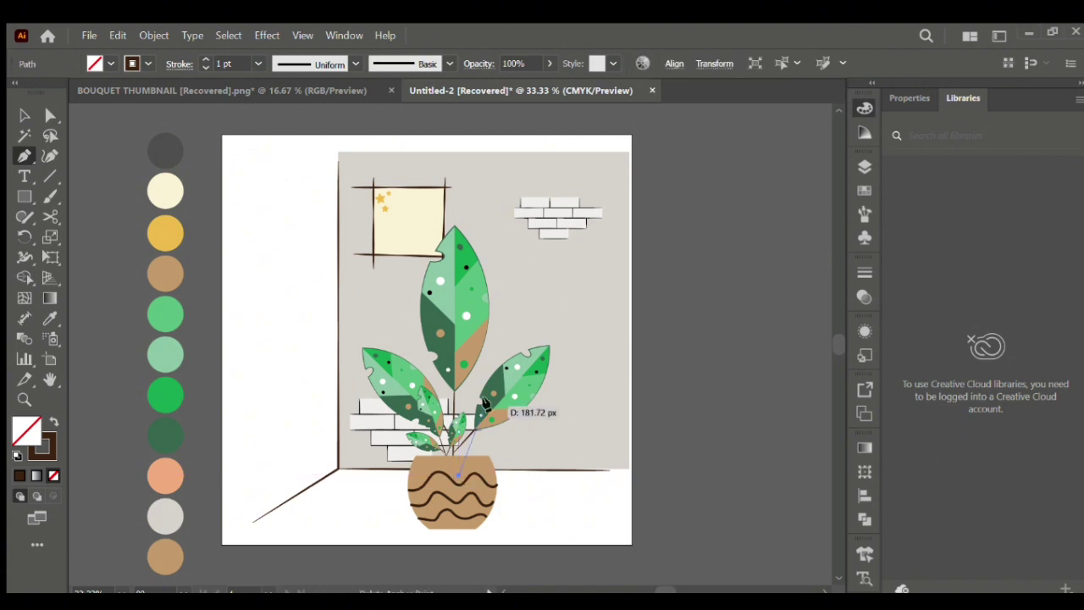
{"action": "left_click_drag", "start_coordinate": [520, 324], "coordinate": [550, 304]}
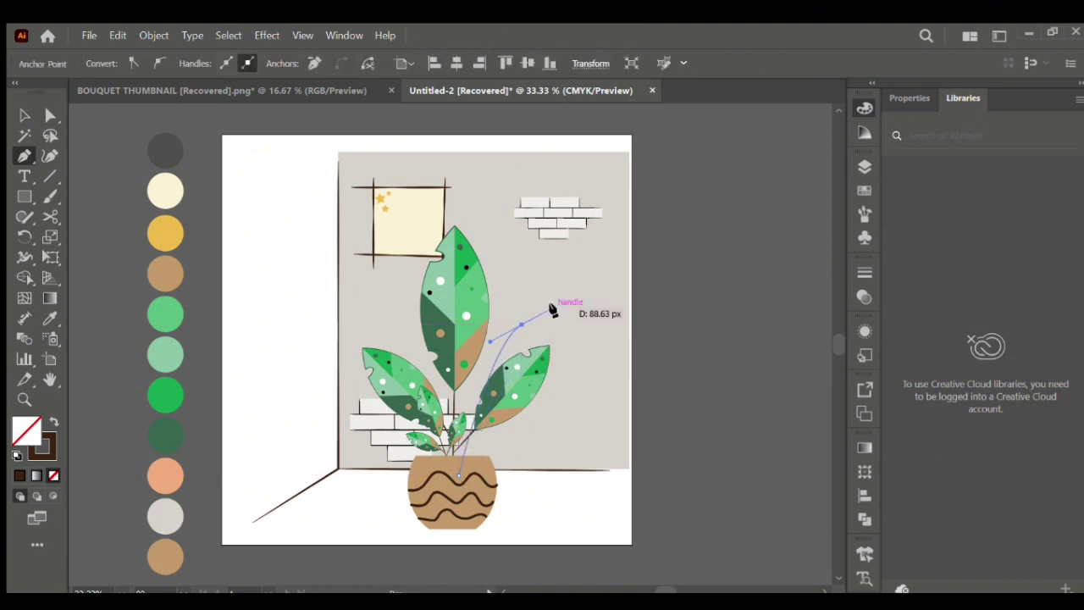
{"action": "key", "text": "v"}
{"action": "left_click", "coordinate": [589, 313]}
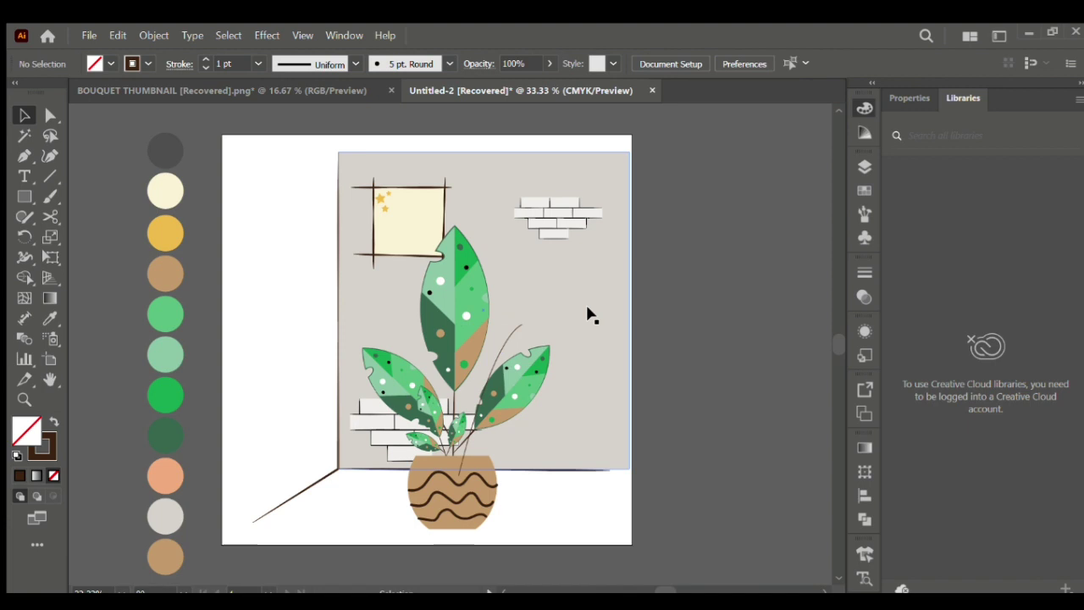
Draw a second curved stem with the Pen tool from the pot to above the left leaf, bending outward
{"action": "key", "text": "p"}
{"action": "left_click", "coordinate": [441, 467]}
{"action": "left_click_drag", "start_coordinate": [374, 324], "coordinate": [323, 305]}
{"action": "key", "text": "v"}
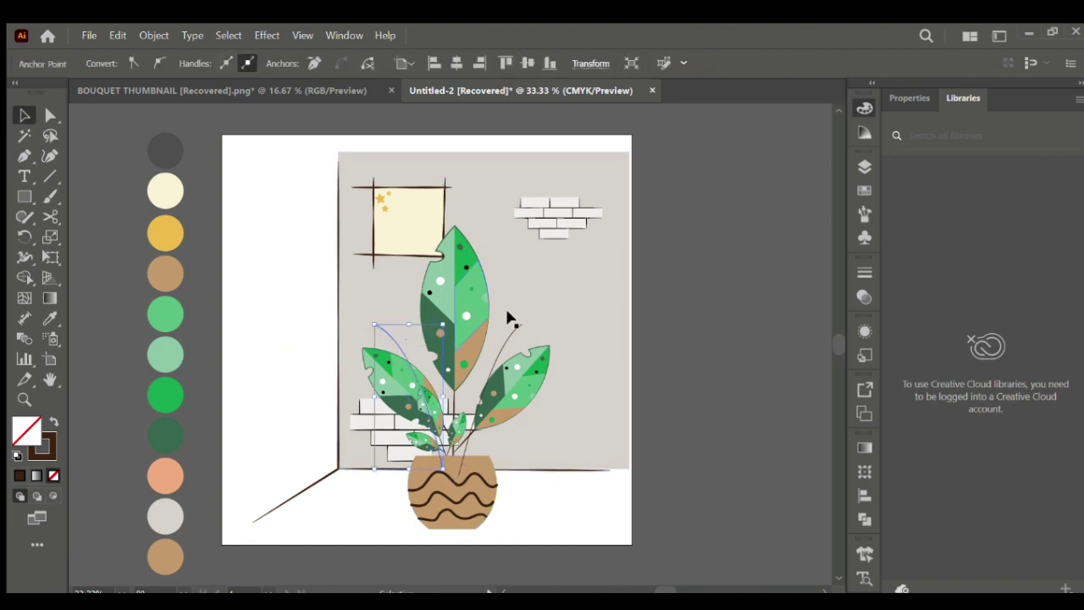
{"action": "left_click", "coordinate": [731, 308]}
Draw a third curved stem with the Pen tool from the pot's centre up across the large middle leaf
{"action": "key", "text": "p"}
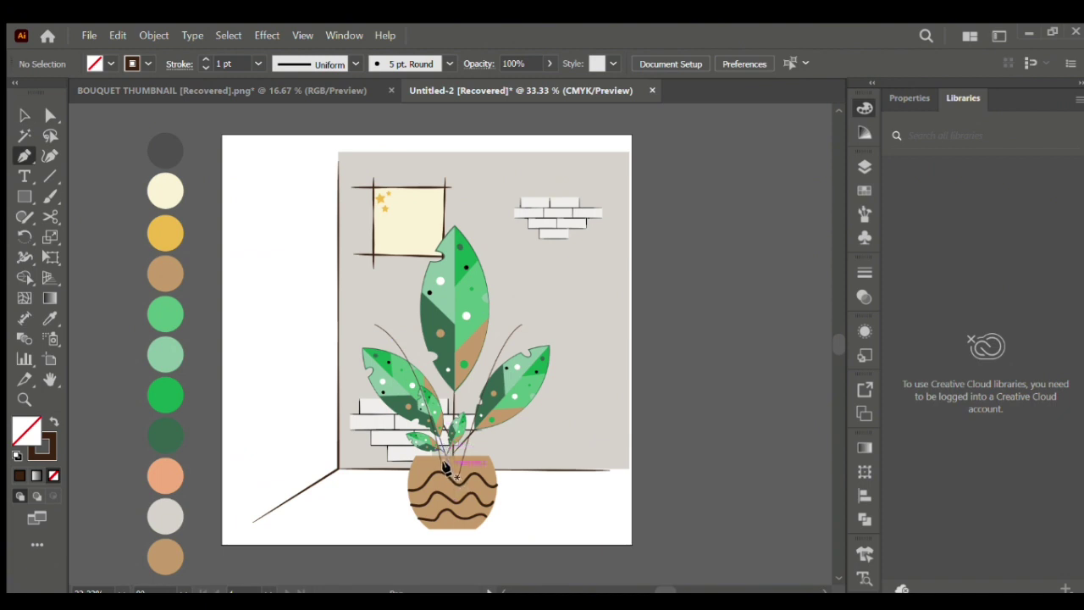
{"action": "left_click", "coordinate": [447, 464]}
{"action": "left_click", "coordinate": [485, 299]}
{"action": "key", "text": "v"}
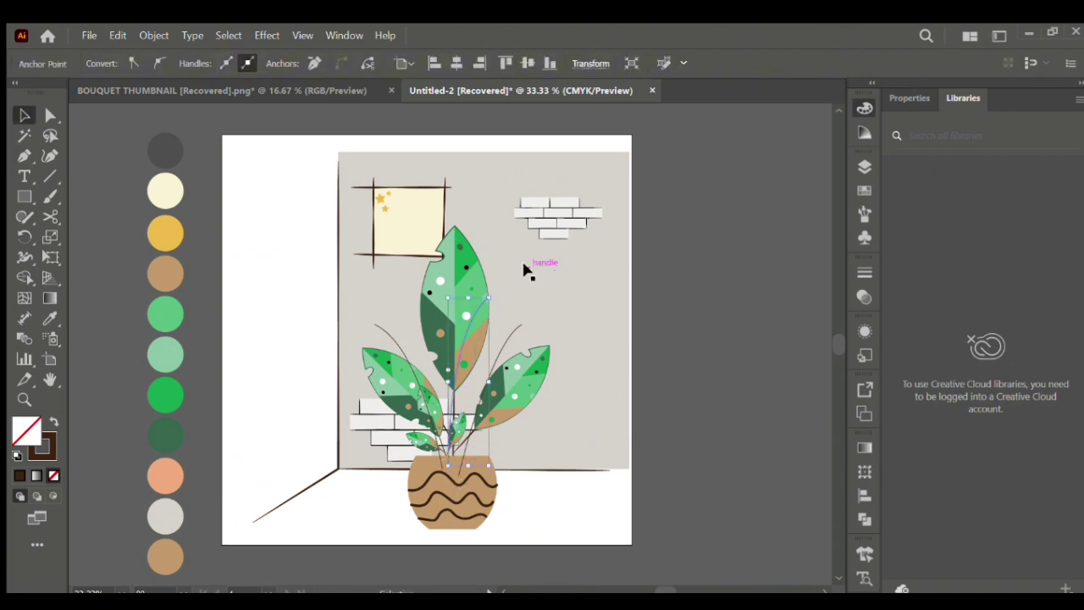
Apply the lens-shaped tapered width profile to all three curved stems
{"action": "left_click", "coordinate": [515, 330]}
{"action": "left_click", "coordinate": [380, 327], "text": "shift"}
{"action": "left_click", "coordinate": [239, 127]}
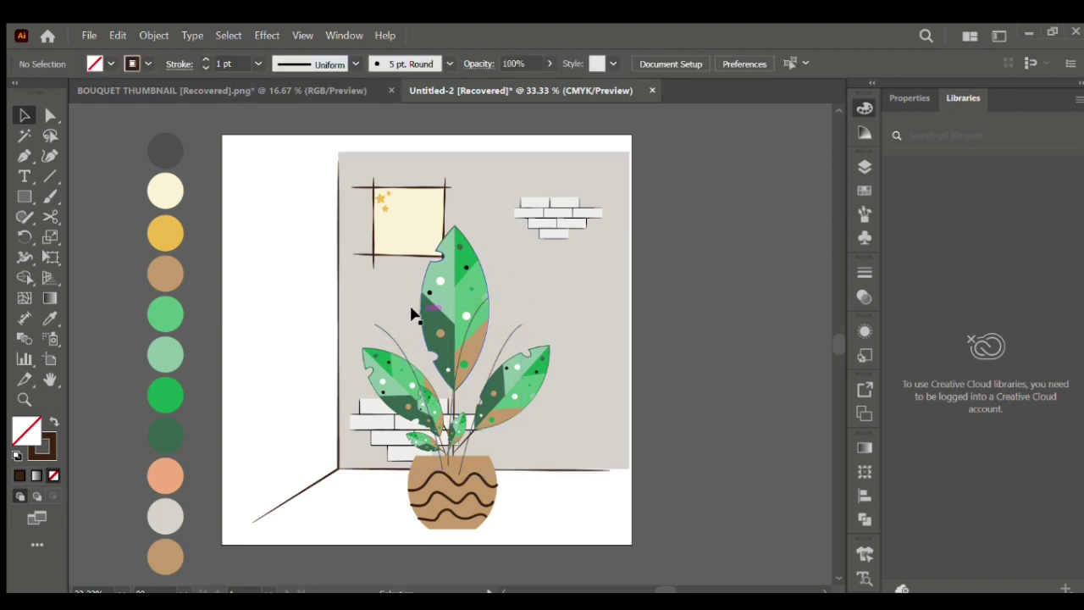
{"action": "left_click", "coordinate": [381, 329]}
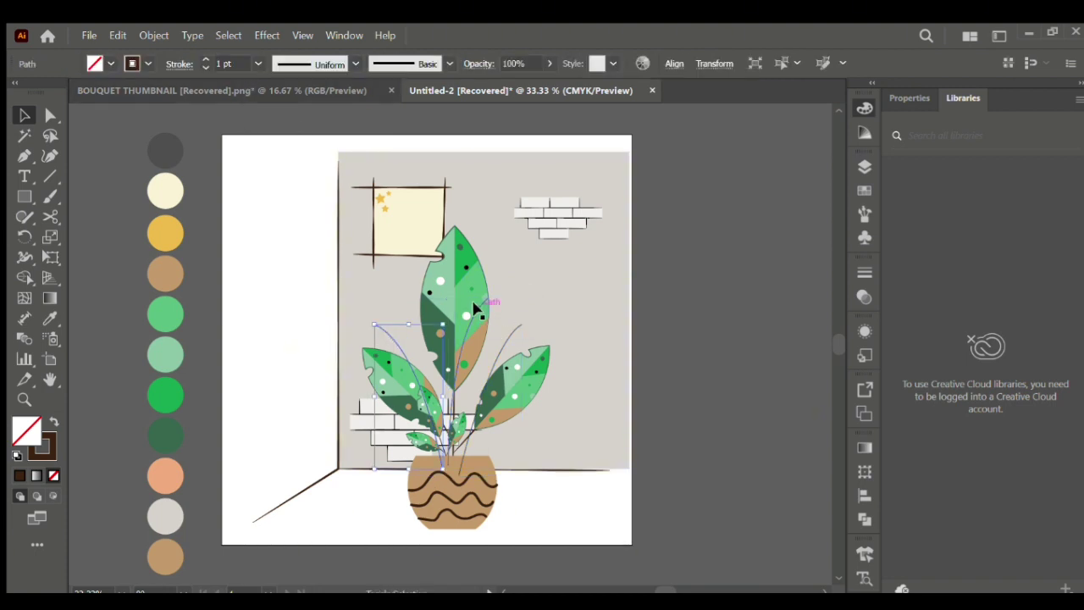
{"action": "left_click", "coordinate": [502, 329], "text": "shift"}
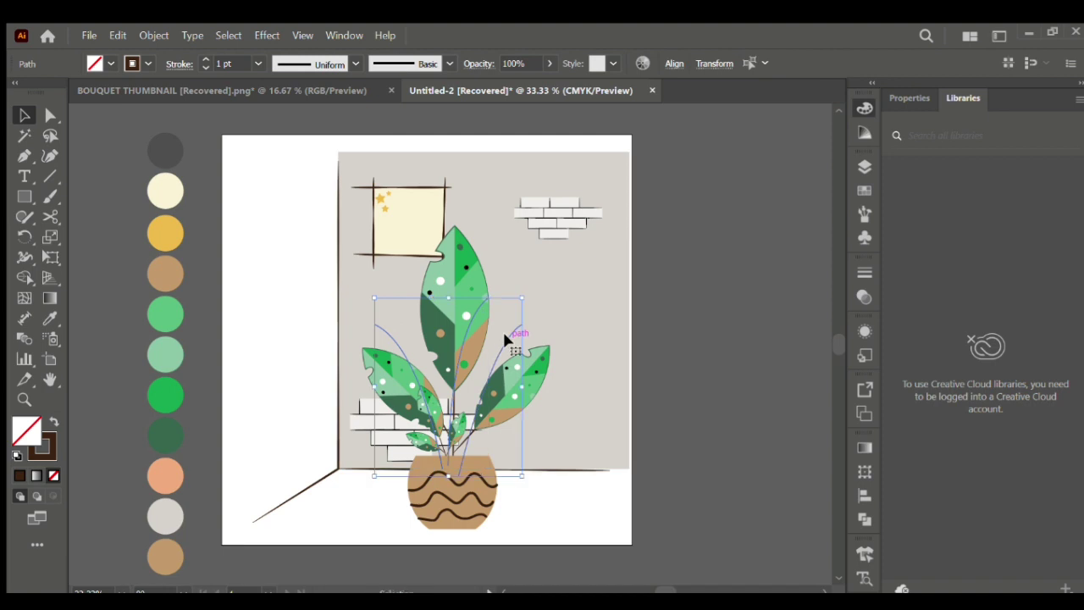
{"action": "left_click", "coordinate": [308, 107]}
Set the stroke weight of the three curved stems to 8 pt
{"action": "left_click", "coordinate": [205, 59]}
{"action": "left_click", "coordinate": [205, 59]}
{"action": "left_click", "coordinate": [205, 60]}
{"action": "left_click", "coordinate": [205, 59]}
{"action": "left_click", "coordinate": [205, 59]}
{"action": "left_click", "coordinate": [205, 60]}
{"action": "left_click", "coordinate": [205, 60]}
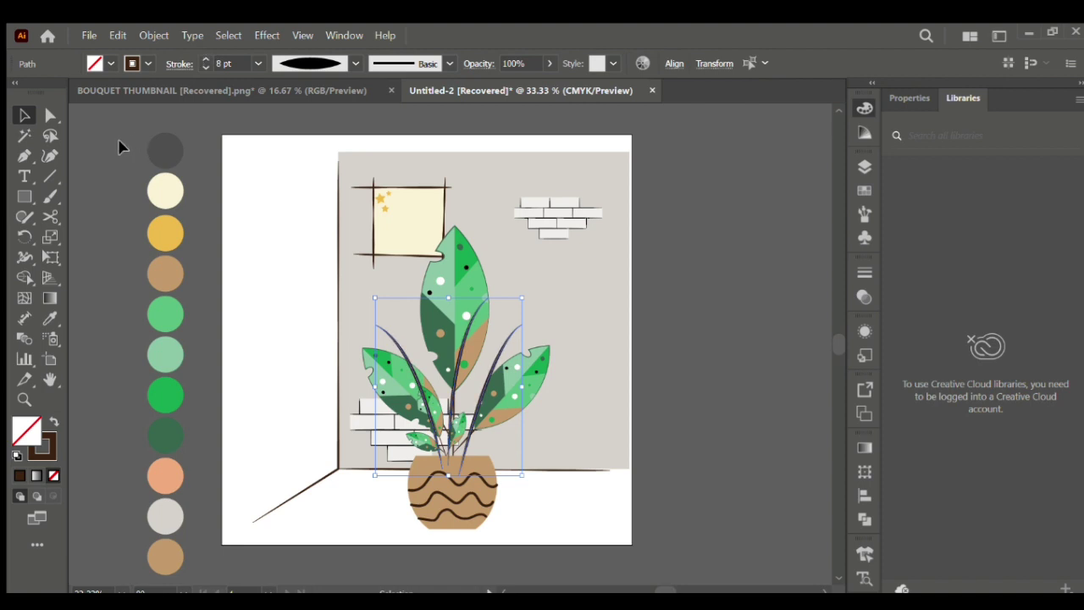
{"action": "left_click", "coordinate": [121, 147]}
Bend the tip of the right stem outward into a drooping arc above the right leaf with the Curvature tool
{"action": "left_click", "coordinate": [51, 156]}
{"action": "left_click", "coordinate": [516, 327]}
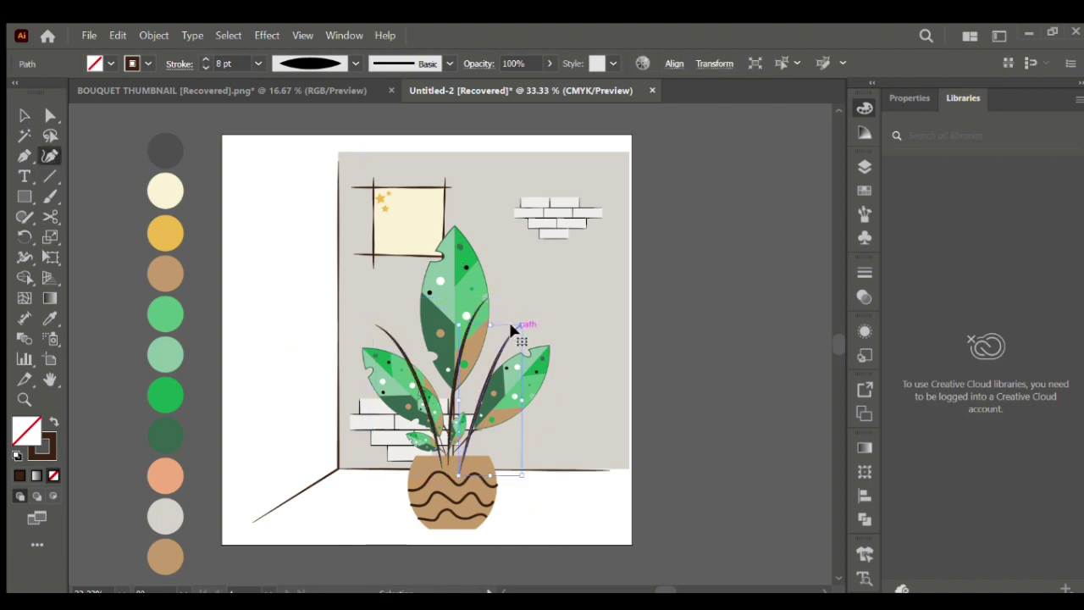
{"action": "key", "text": "ctrl+equal"}
{"action": "key", "text": "ctrl+equal"}
{"action": "key", "text": "ctrl+equal"}
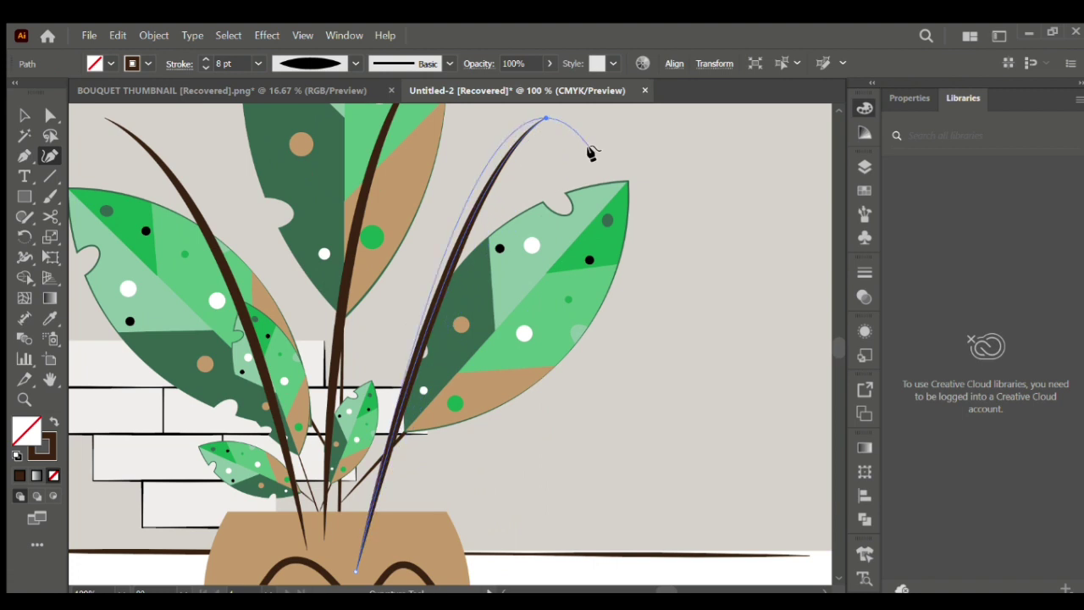
{"action": "key", "text": "Escape"}
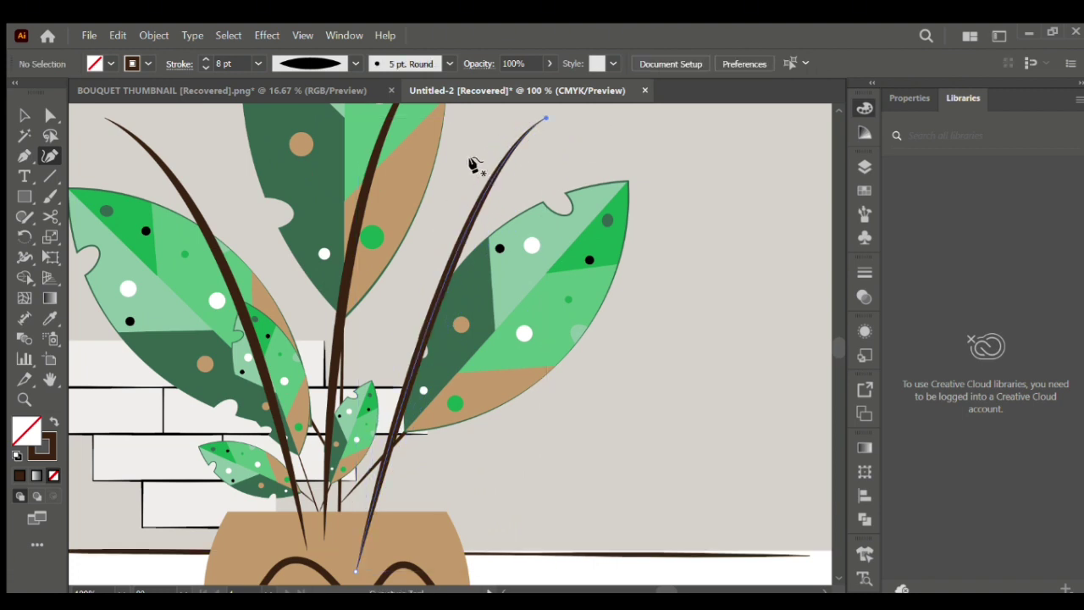
{"action": "left_click", "coordinate": [490, 177]}
{"action": "left_click_drag", "start_coordinate": [490, 177], "coordinate": [573, 179]}
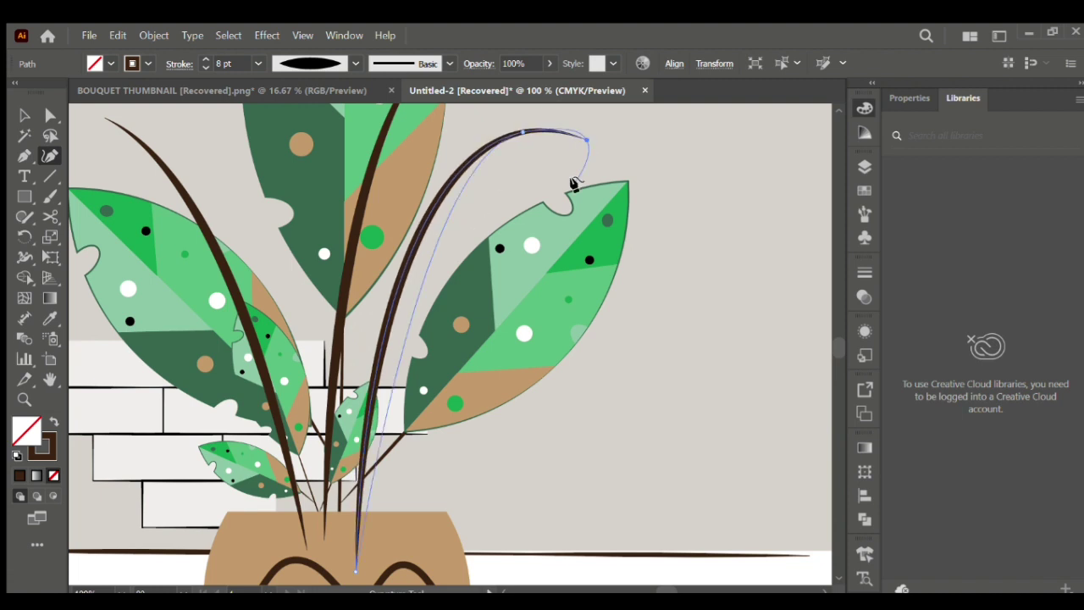
{"action": "key", "text": "ctrl+minus"}
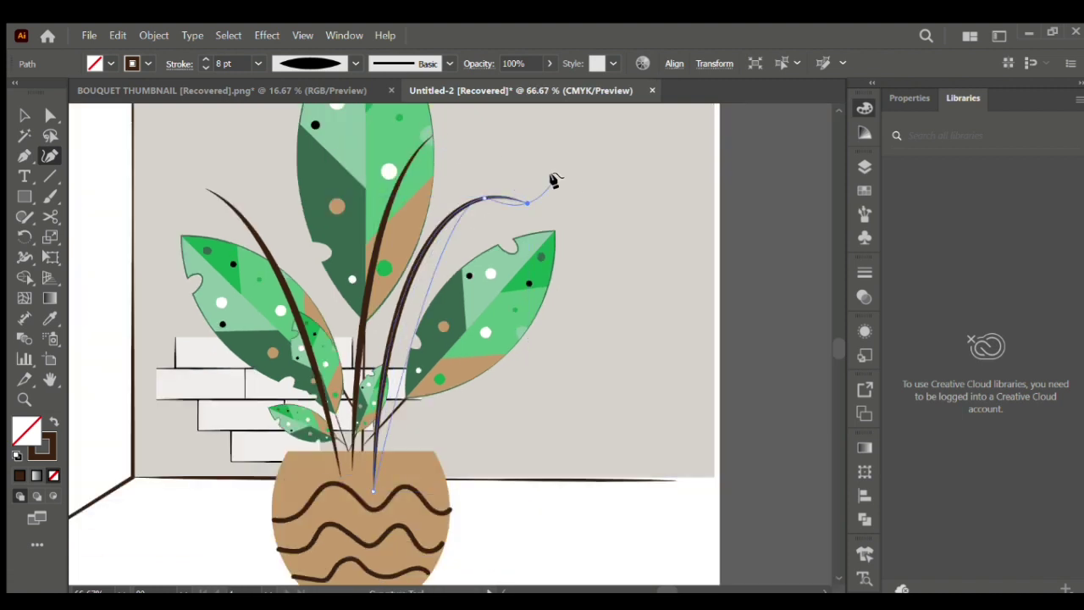
{"action": "key", "text": "v"}
{"action": "left_click", "coordinate": [666, 266]}
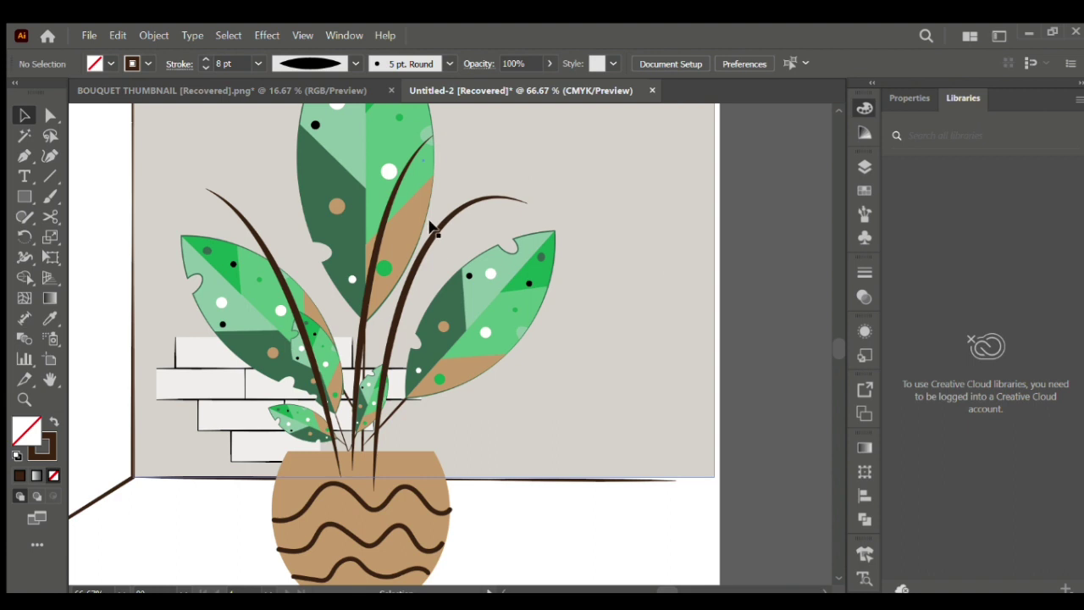
Rotate the right stem slightly outward and reposition it so it arches over the right leaf
{"action": "left_click", "coordinate": [442, 225]}
{"action": "left_click_drag", "start_coordinate": [537, 181], "coordinate": [527, 193]}
{"action": "left_click_drag", "start_coordinate": [460, 233], "coordinate": [483, 233]}
Reshape the middle stem with the Curvature tool so it arcs across the large leaf and extends past its edge
{"action": "left_click", "coordinate": [398, 212]}
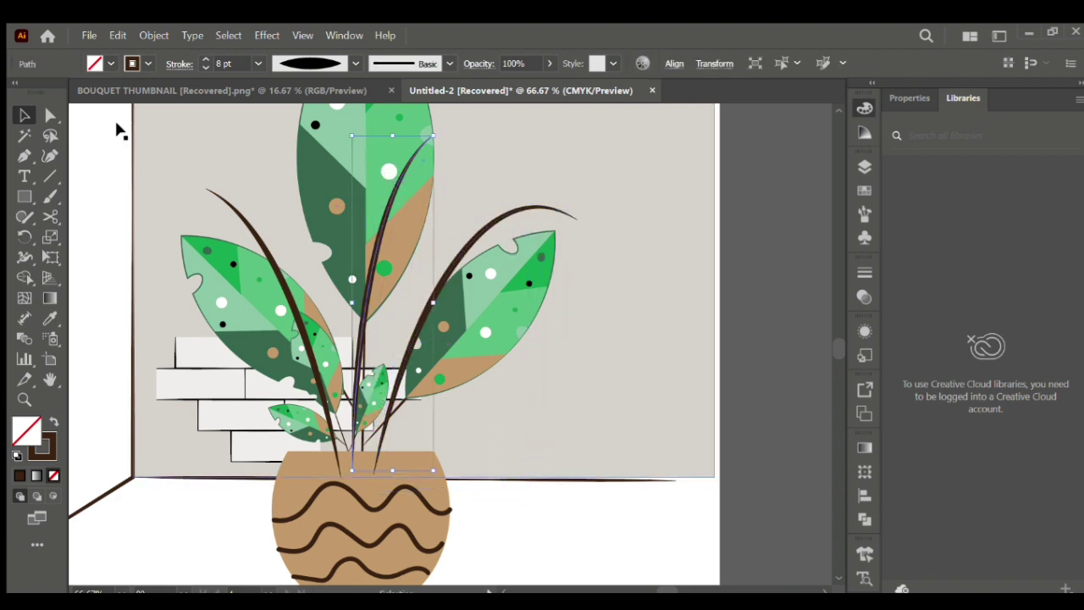
{"action": "left_click", "coordinate": [49, 155]}
{"action": "left_click_drag", "start_coordinate": [429, 136], "coordinate": [468, 140]}
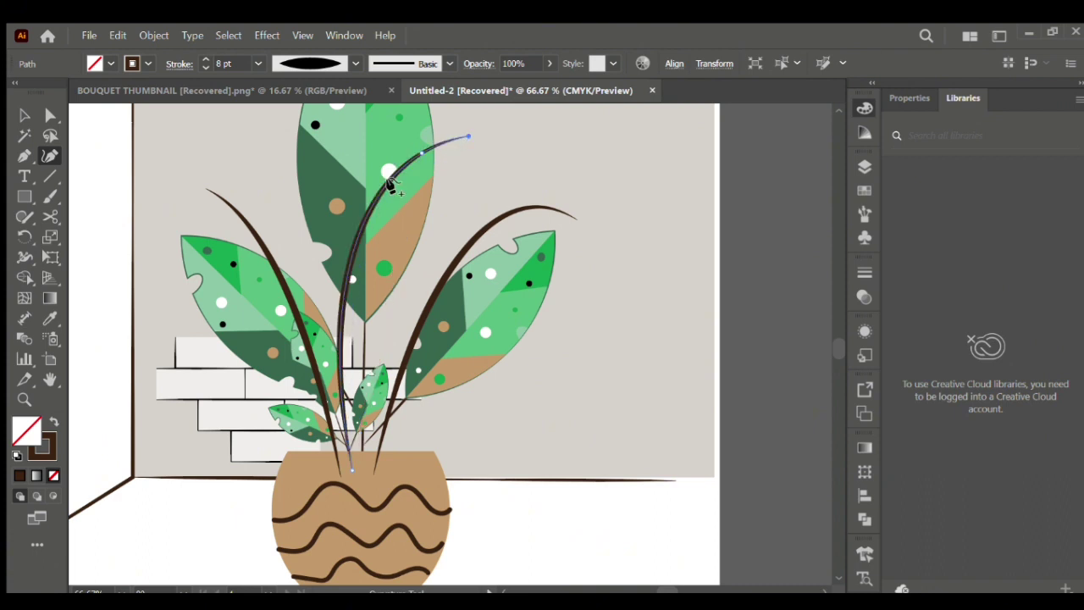
{"action": "key", "text": "v"}
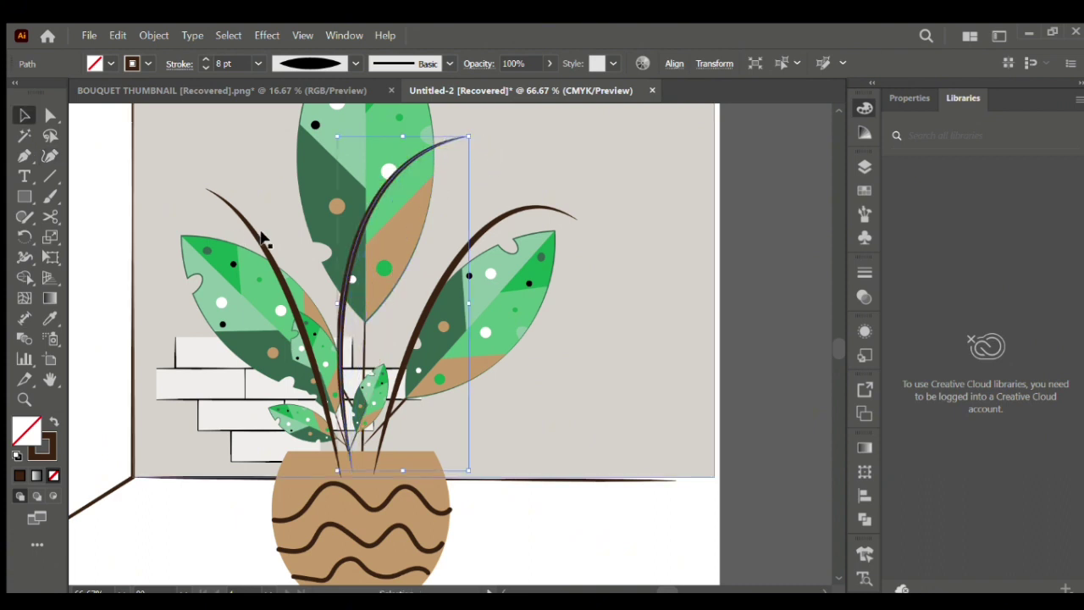
{"action": "left_click", "coordinate": [229, 210]}
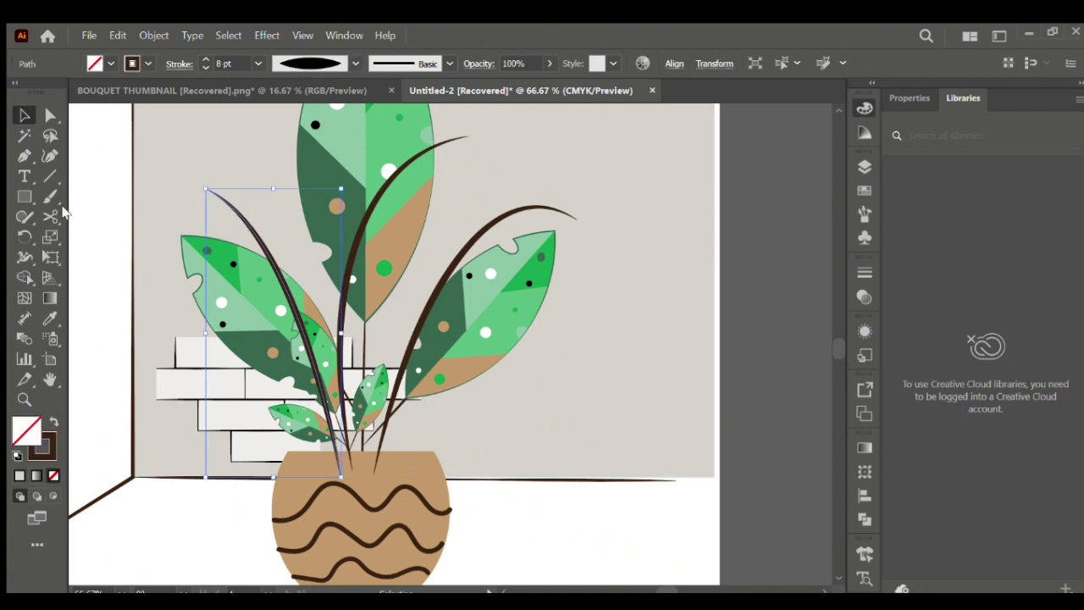
{"action": "left_click", "coordinate": [49, 157]}
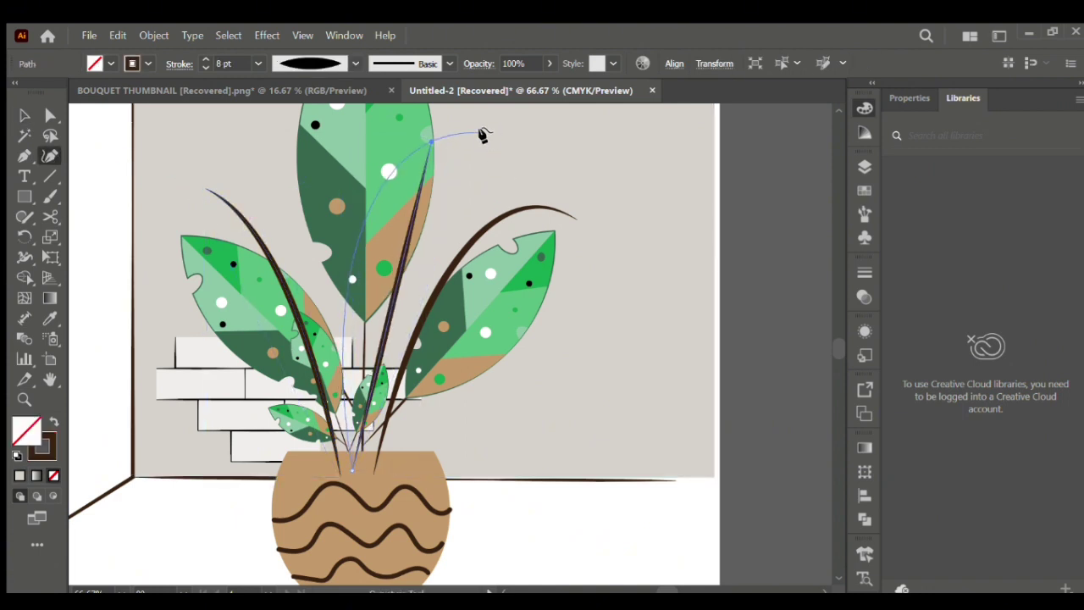
{"action": "left_click", "coordinate": [483, 132]}
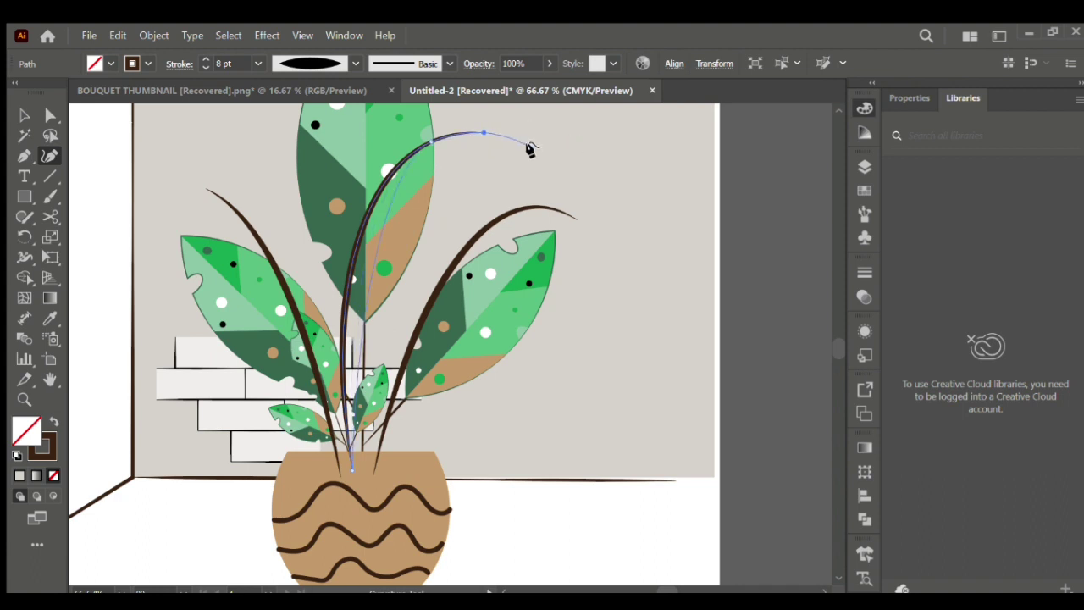
{"action": "key", "text": "v"}
{"action": "left_click", "coordinate": [770, 276]}
Bend the left stem with the Curvature tool so its tip droops outward above the left leaf
{"action": "left_click", "coordinate": [50, 156]}
{"action": "left_click", "coordinate": [252, 201]}
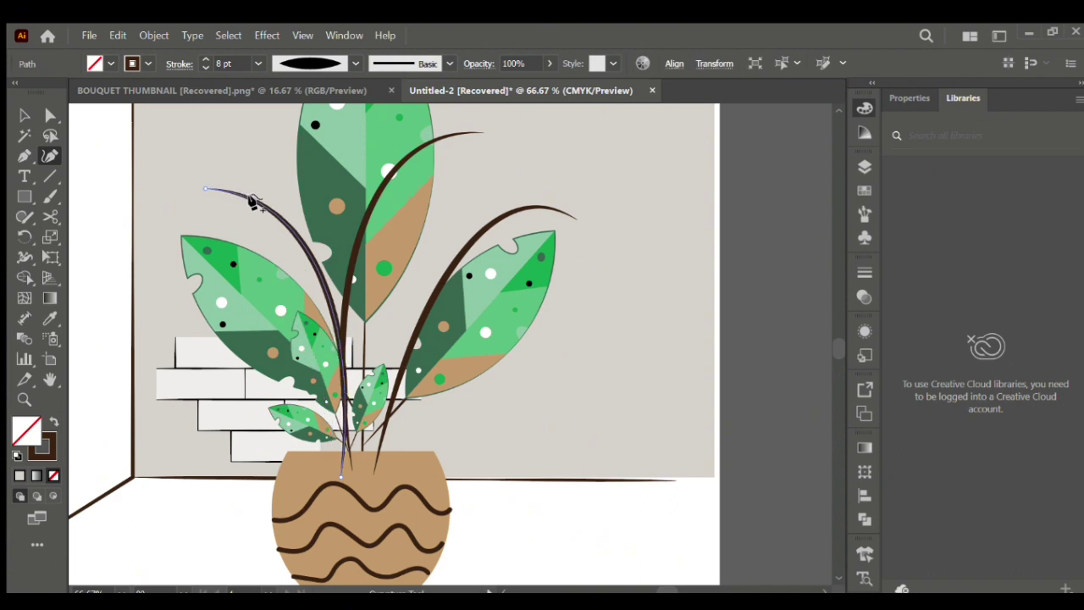
{"action": "left_click_drag", "start_coordinate": [205, 188], "coordinate": [176, 214]}
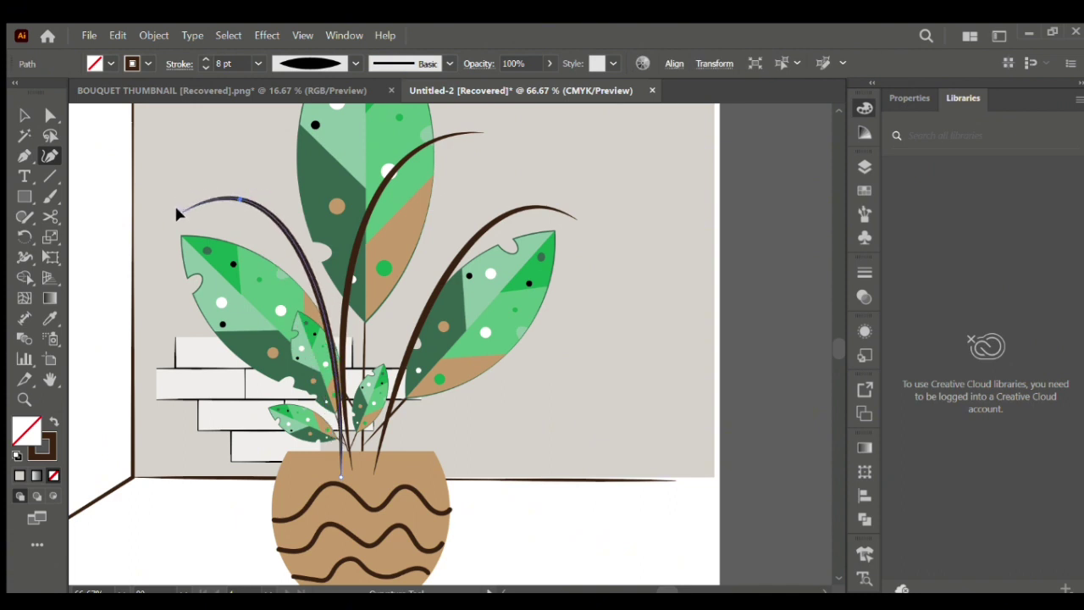
{"action": "left_click", "coordinate": [24, 115]}
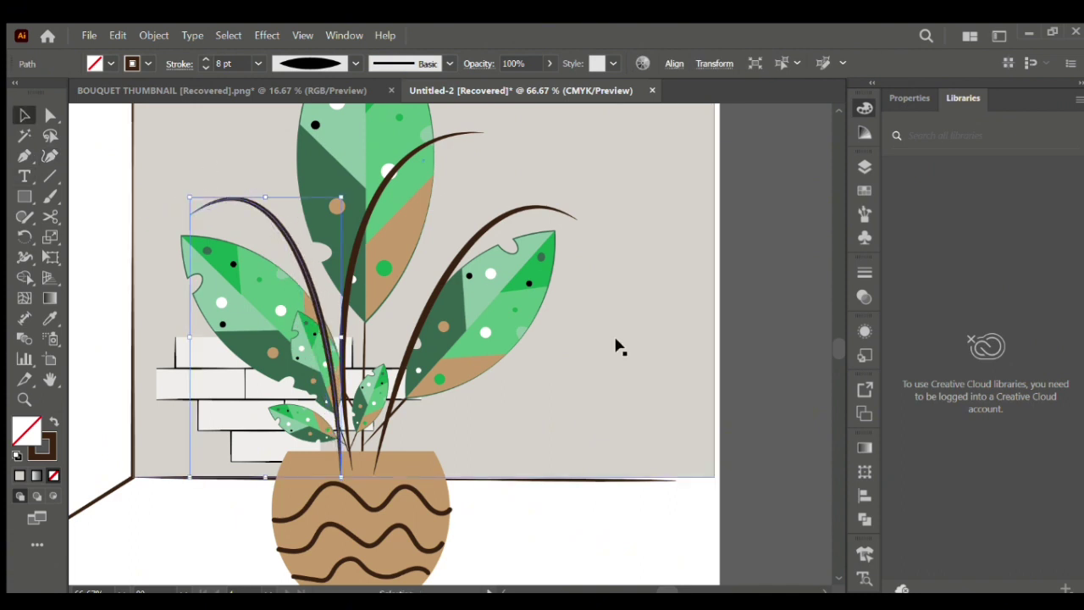
Bring the striped pot in front of the stems so it covers their lower ends
{"action": "key", "text": "ctrl+minus"}
{"action": "key", "text": "ctrl+minus"}
{"action": "left_click", "coordinate": [508, 440]}
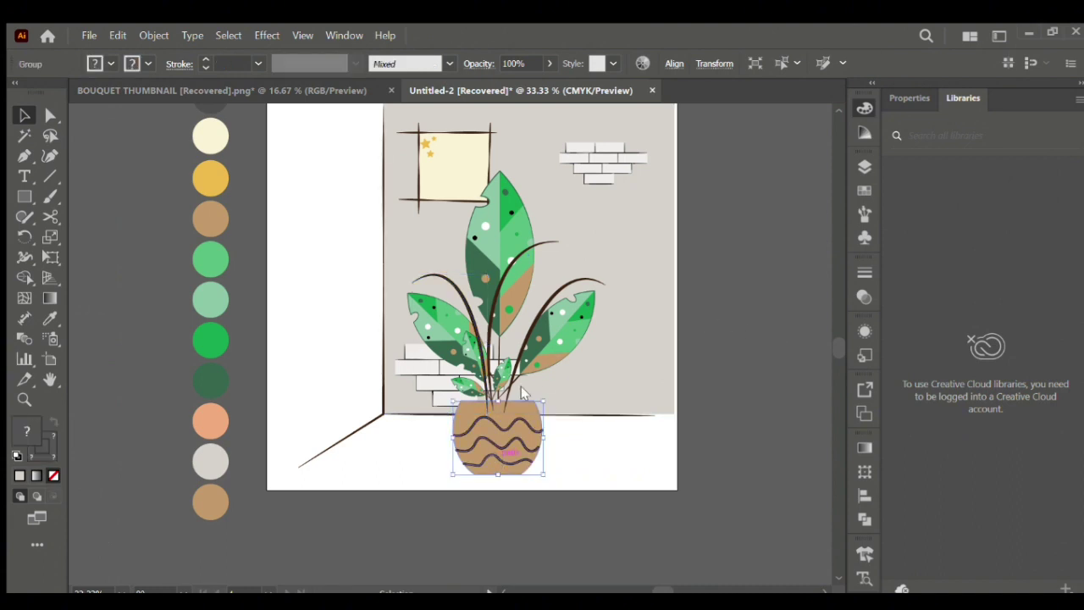
{"action": "left_click", "coordinate": [722, 381]}
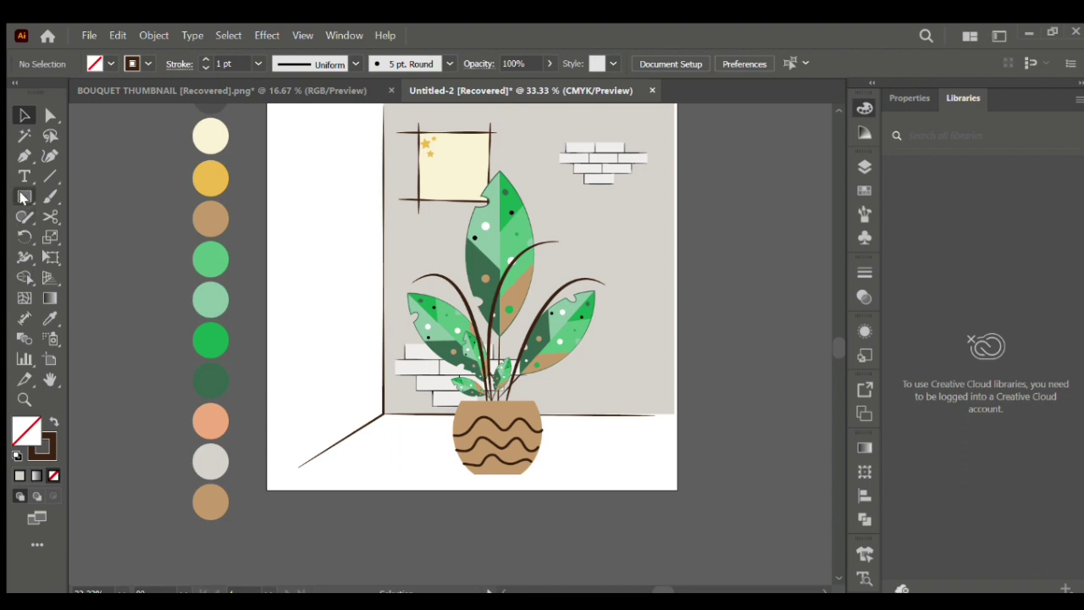
Draw a wide ellipse on the floor left of the pot and fill it with the light grey palette colour
{"action": "key", "text": "l"}
{"action": "left_click_drag", "start_coordinate": [365, 425], "coordinate": [417, 460]}
{"action": "left_click", "coordinate": [50, 318]}
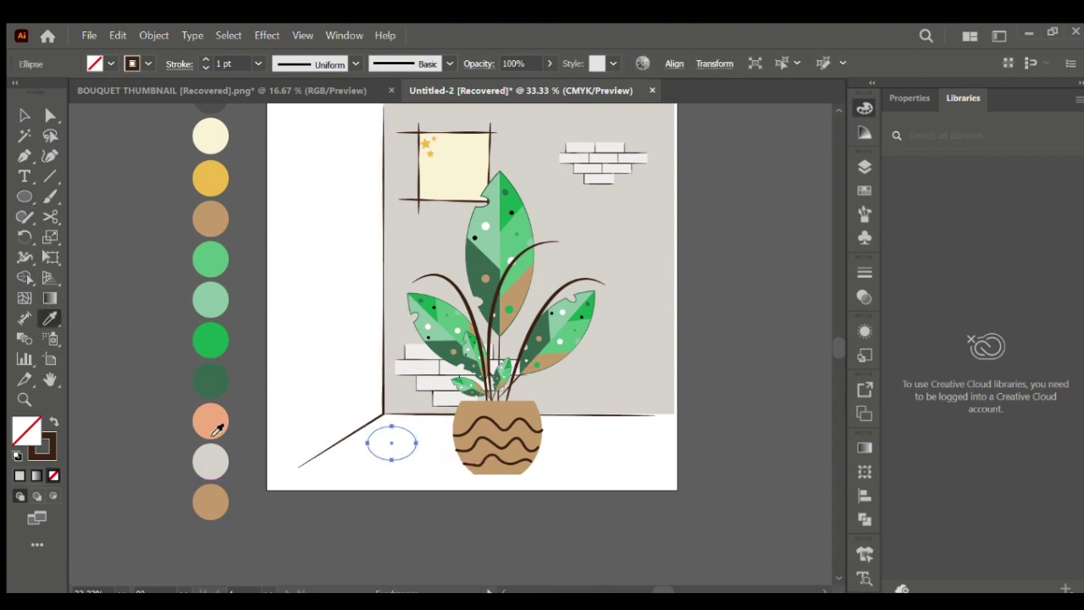
{"action": "left_click", "coordinate": [202, 466]}
{"action": "left_click", "coordinate": [20, 115]}
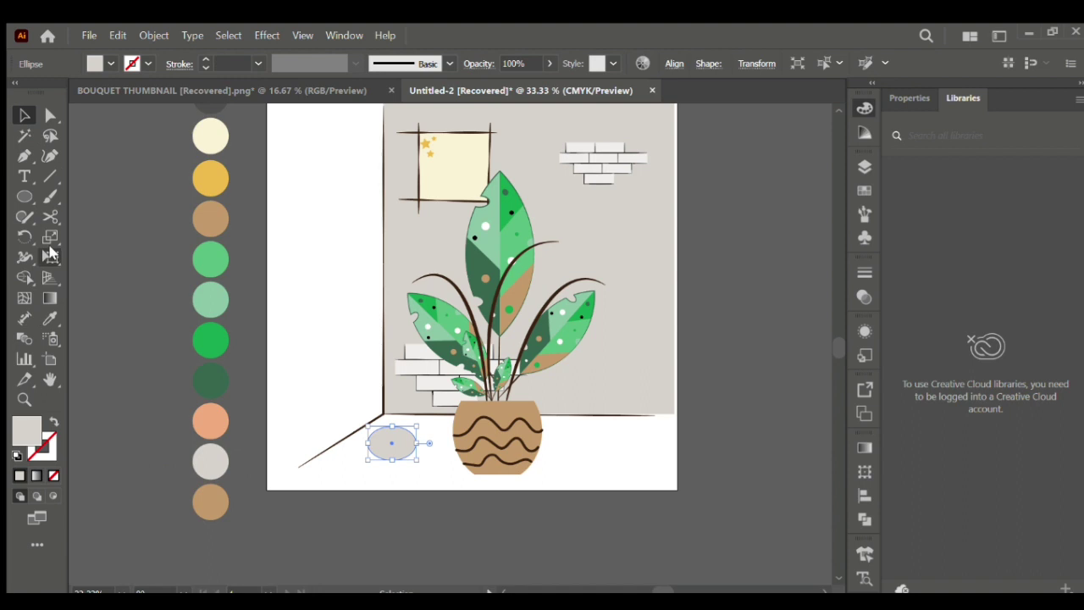
{"action": "left_click", "coordinate": [94, 246]}
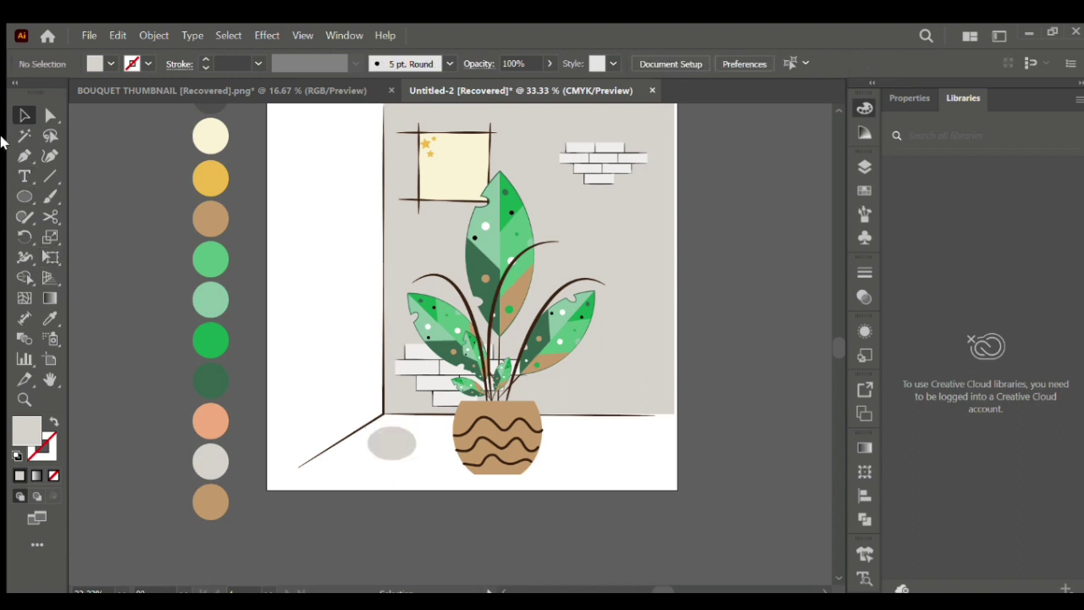
Add two smaller light grey ellipses along the lower edge of the floor ellipse to form an irregular blob
{"action": "left_click", "coordinate": [25, 196]}
{"action": "mouse_move", "coordinate": [370, 450]}
{"action": "left_mouse_down"}
{"action": "mouse_move", "coordinate": [407, 450]}
{"action": "mouse_move", "coordinate": [385, 460]}
{"action": "mouse_move", "coordinate": [438, 478]}
{"action": "mouse_move", "coordinate": [401, 456]}
{"action": "mouse_move", "coordinate": [431, 472]}
{"action": "mouse_move", "coordinate": [401, 442]}
{"action": "mouse_move", "coordinate": [397, 460]}
{"action": "left_mouse_up"}
{"action": "key", "text": "v"}
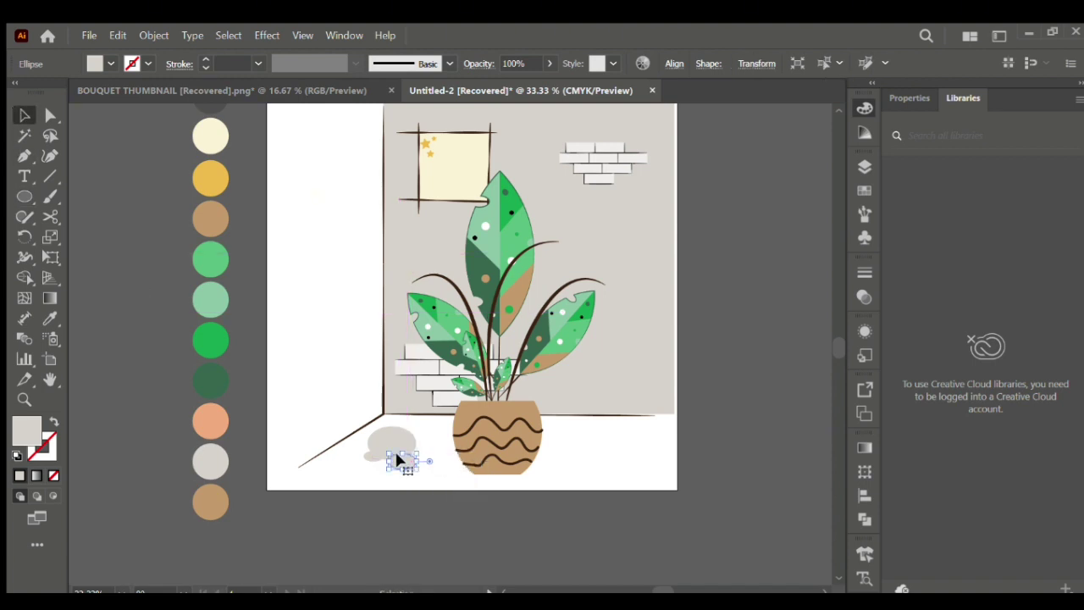
{"action": "left_click", "coordinate": [747, 350]}
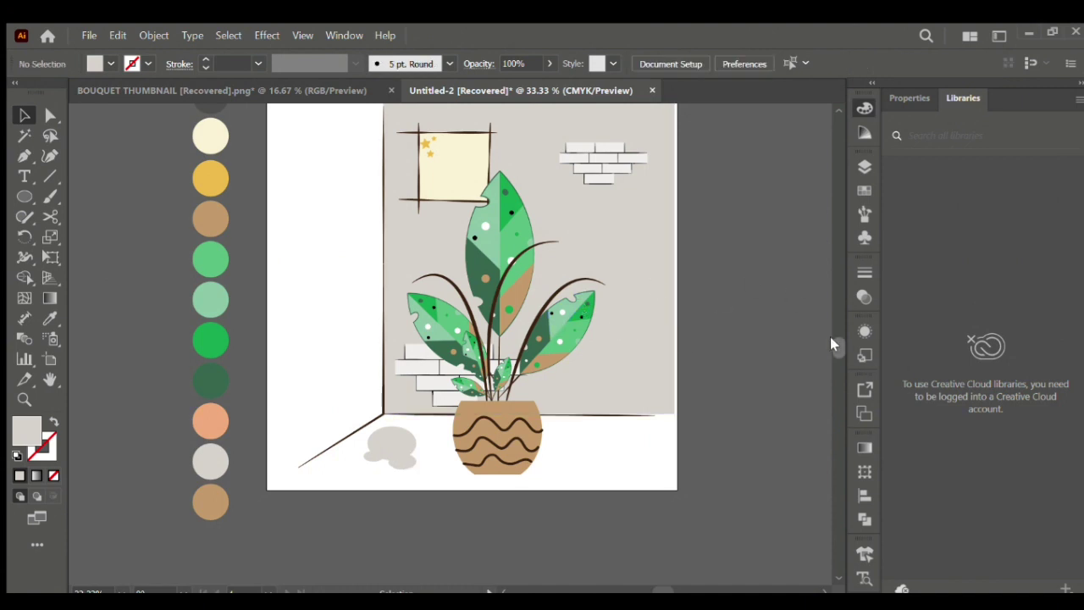
Place a copy of the right leaf on the empty canvas to the right of the artboard
{"action": "scroll", "coordinate": [830, 337], "scroll_direction": "up", "scroll_amount": 3}
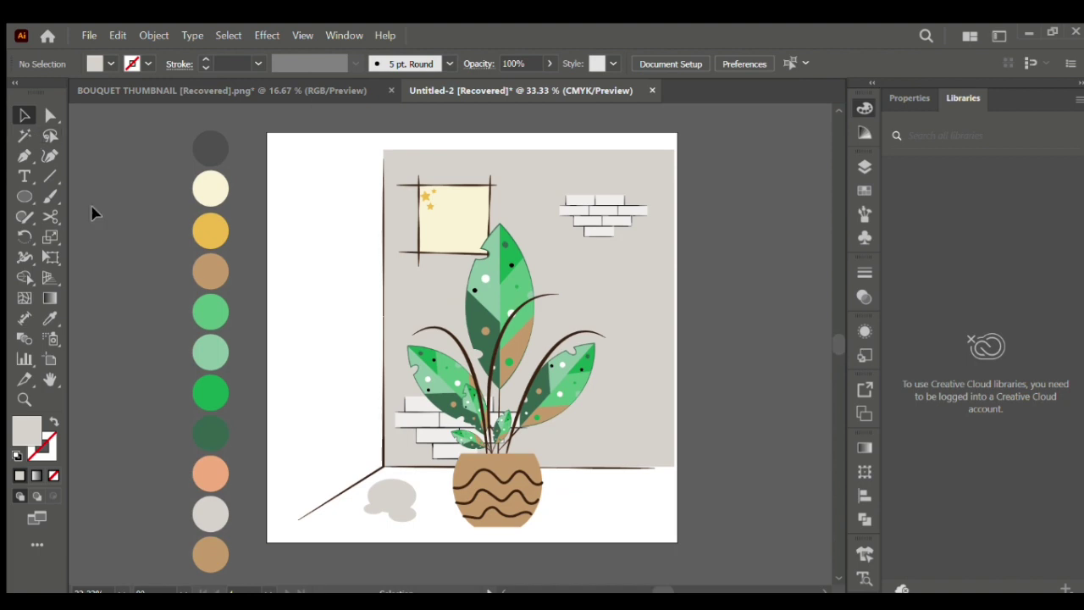
{"action": "left_click", "coordinate": [505, 293]}
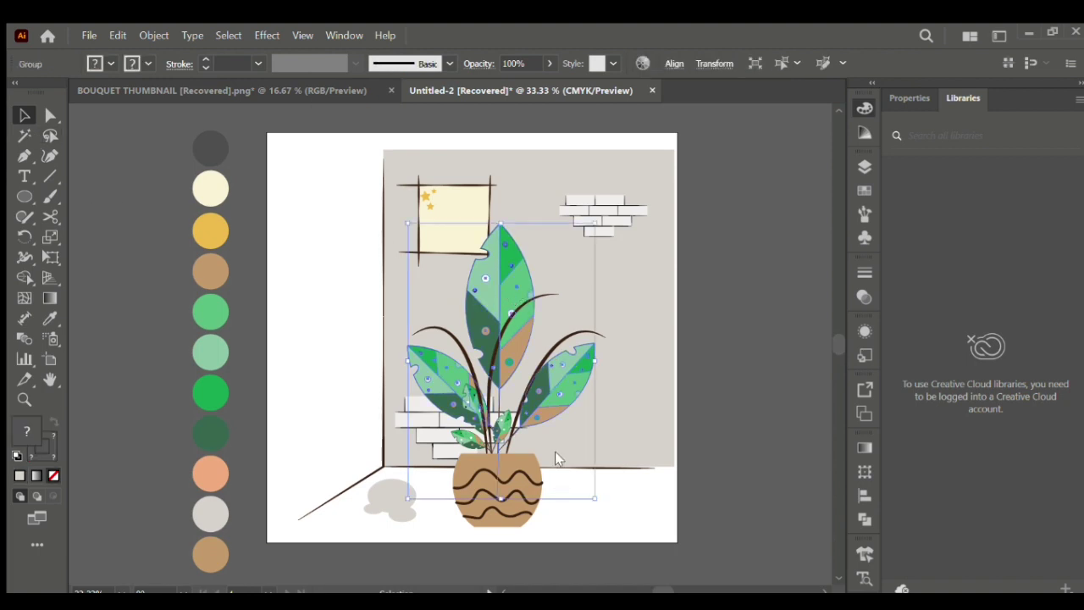
{"action": "left_click", "coordinate": [762, 293]}
{"action": "left_click", "coordinate": [492, 283]}
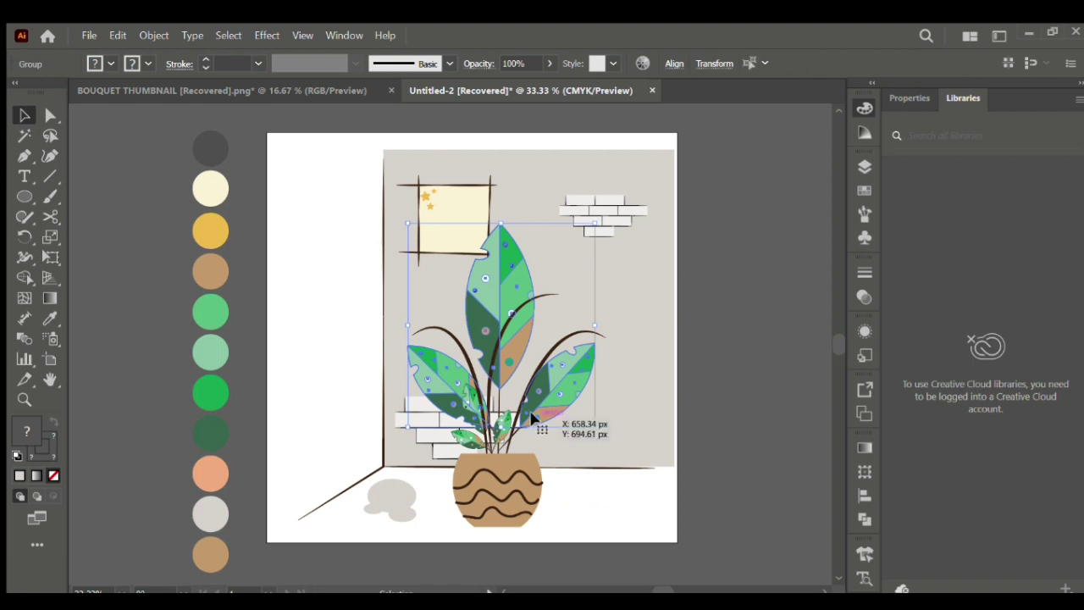
{"action": "left_click", "coordinate": [659, 323]}
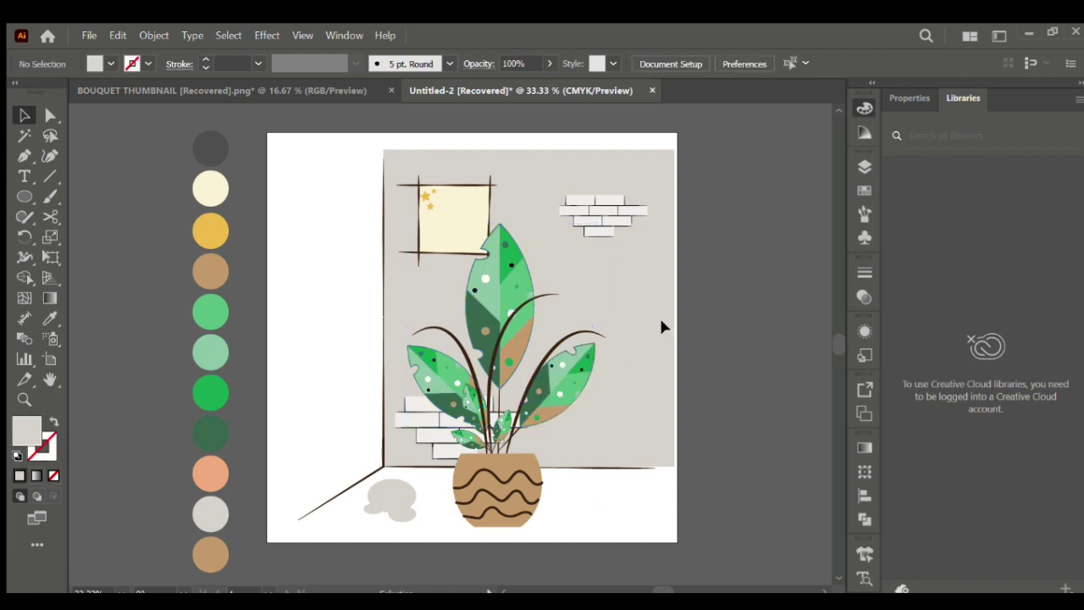
{"action": "left_click_drag", "start_coordinate": [550, 389], "coordinate": [723, 347]}
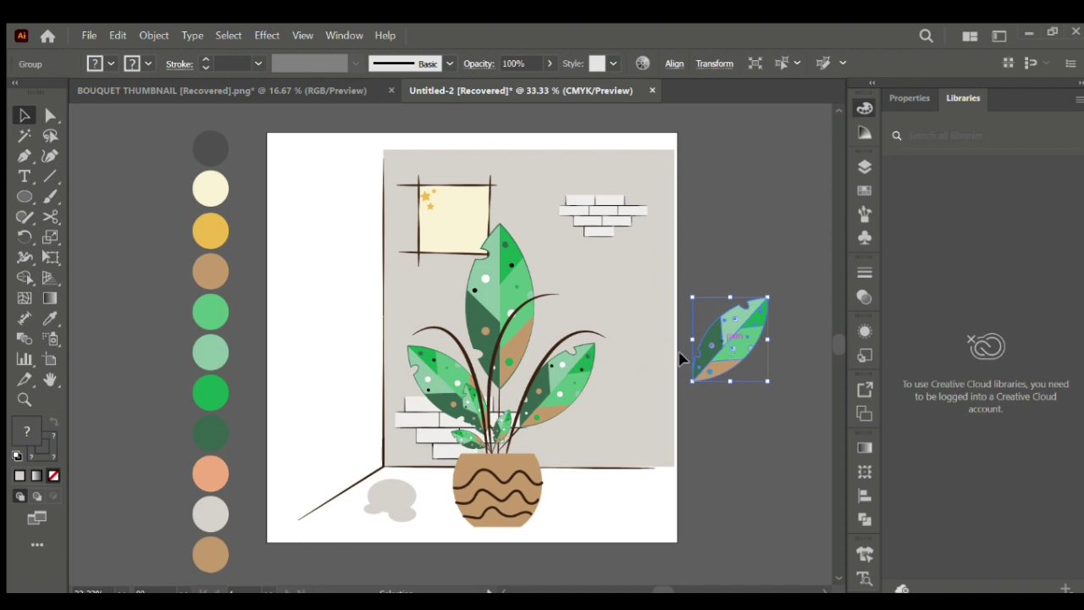
Group the three large leaves together with their central stem
{"action": "left_click", "coordinate": [495, 300]}
{"action": "left_click", "coordinate": [565, 375], "text": "shift"}
{"action": "left_click", "coordinate": [432, 380], "text": "shift"}
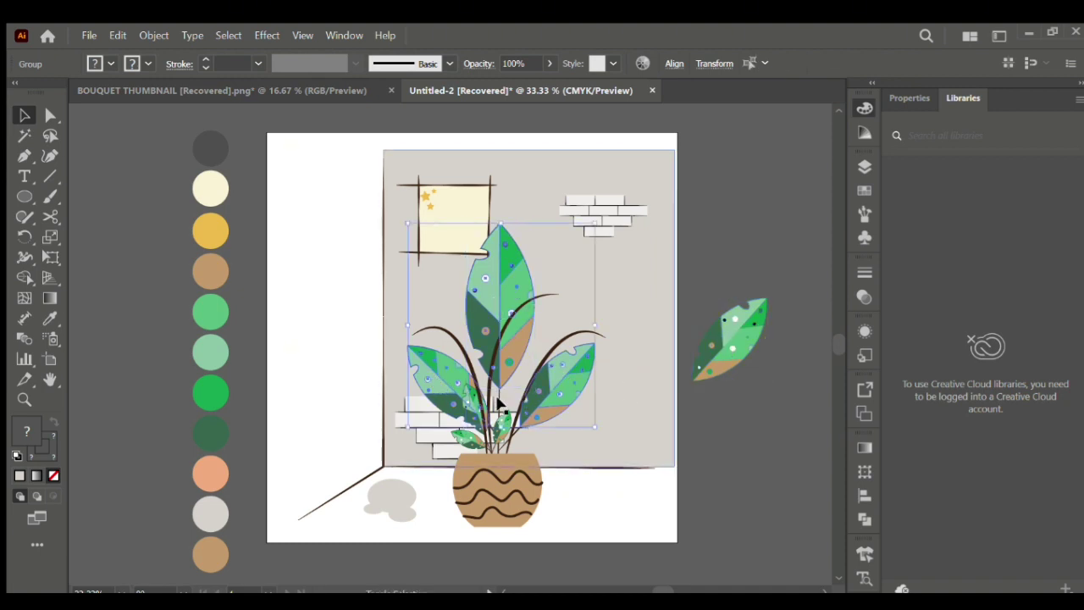
{"action": "left_click", "coordinate": [497, 405], "text": "shift"}
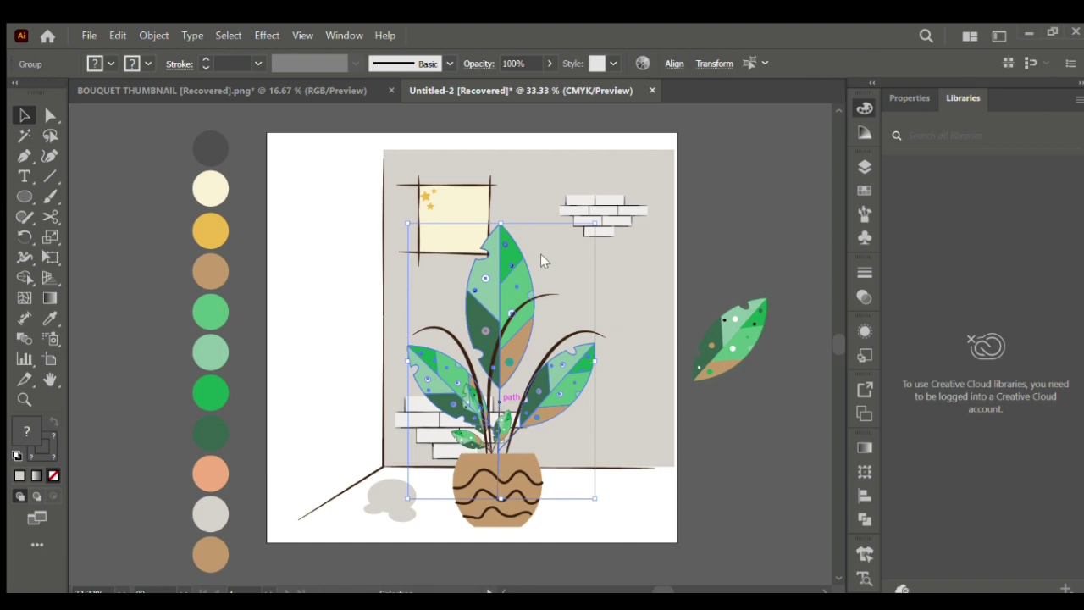
{"action": "left_click", "coordinate": [725, 296]}
{"action": "left_click", "coordinate": [510, 300]}
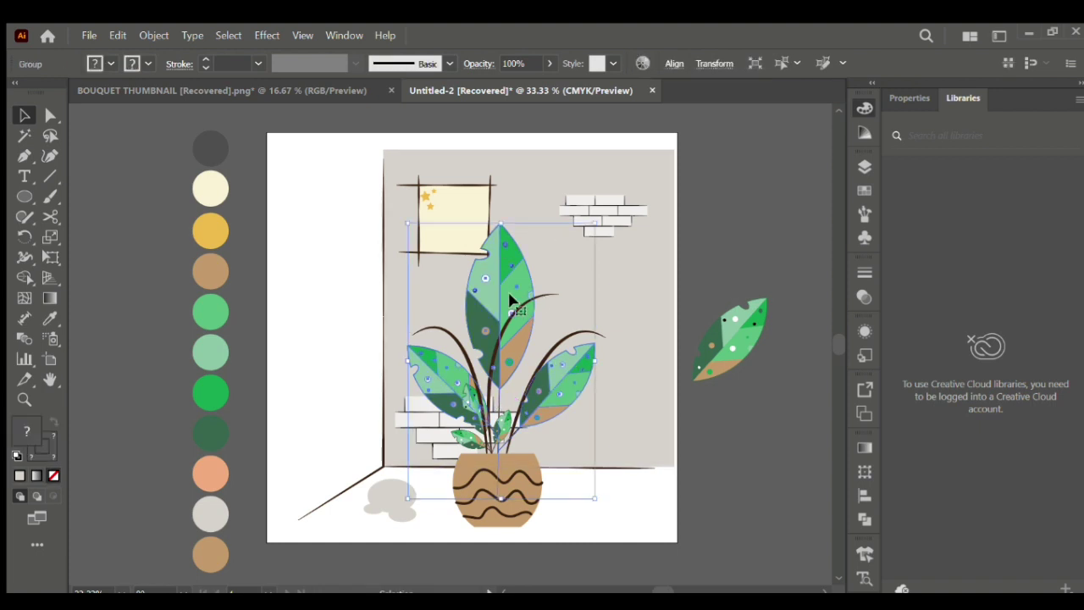
Duplicate the three-leaf group, flip it upside down, shrink it to a small sprig and place it over the grey blob
{"action": "left_click_drag", "start_coordinate": [511, 300], "coordinate": [303, 280], "text": "alt"}
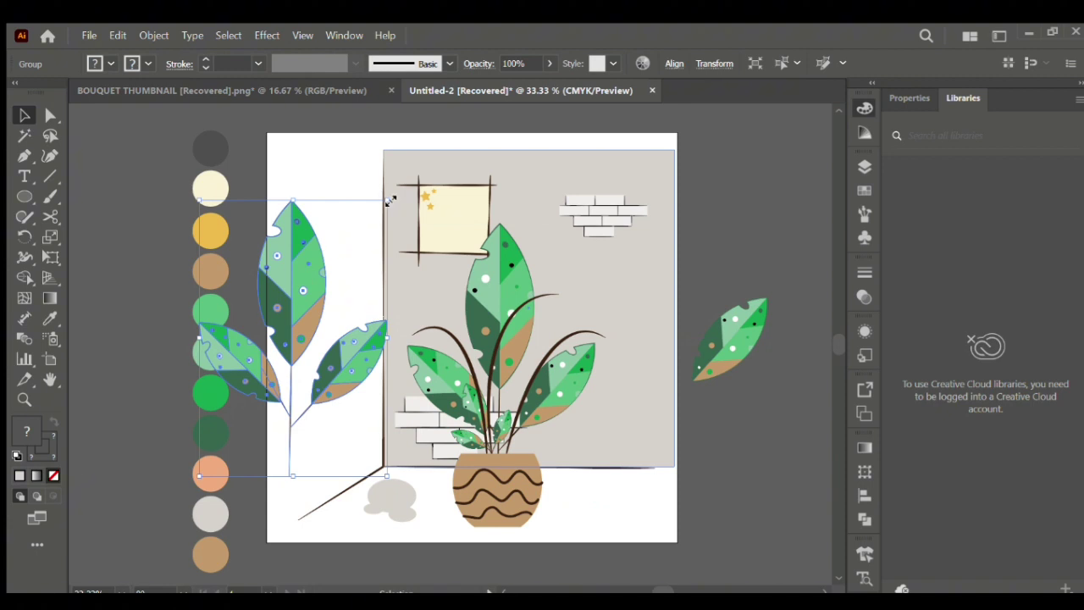
{"action": "left_click_drag", "start_coordinate": [387, 201], "coordinate": [284, 398], "text": "alt+shift"}
{"action": "left_click_drag", "start_coordinate": [293, 338], "coordinate": [387, 456]}
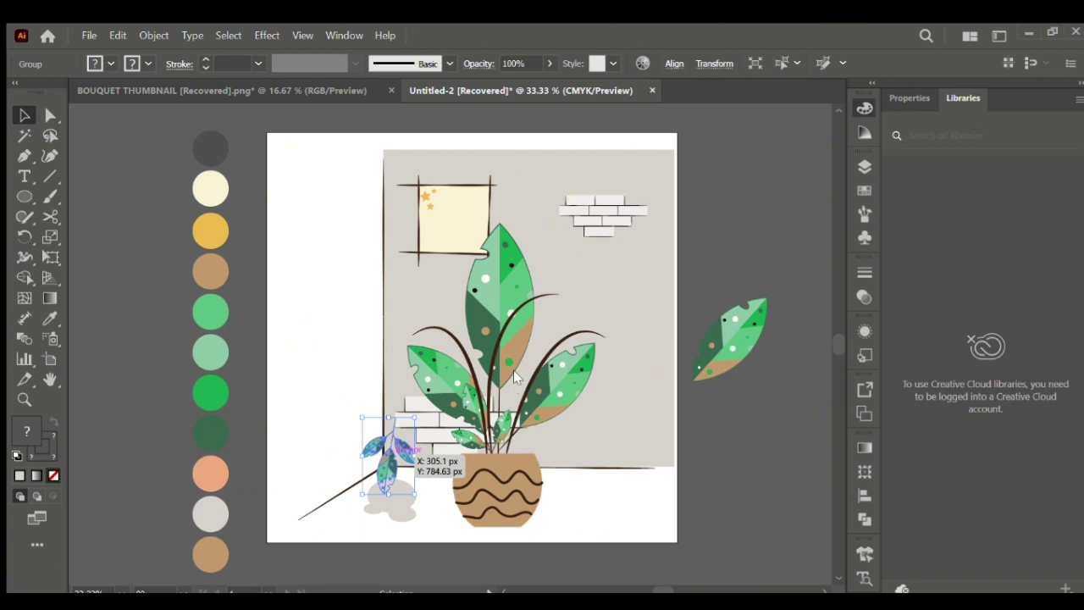
{"action": "left_click_drag", "start_coordinate": [415, 417], "coordinate": [405, 462]}
{"action": "left_click", "coordinate": [305, 440]}
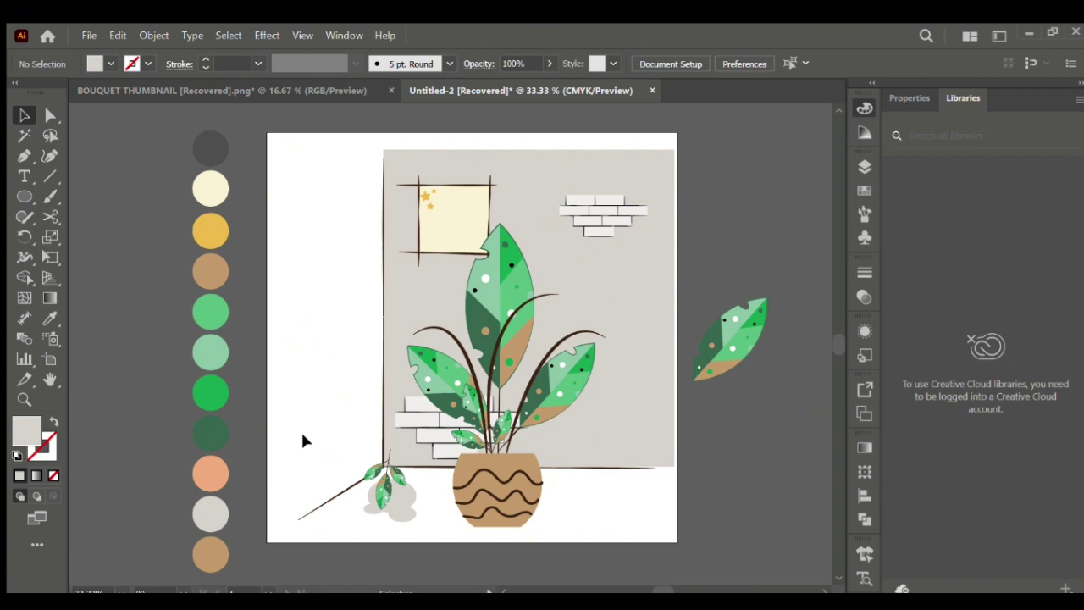
Move the small sprig between the grey blob and the pot, and put a shrunken leaf copy on the floor right of the pot
{"action": "double_click", "coordinate": [384, 480]}
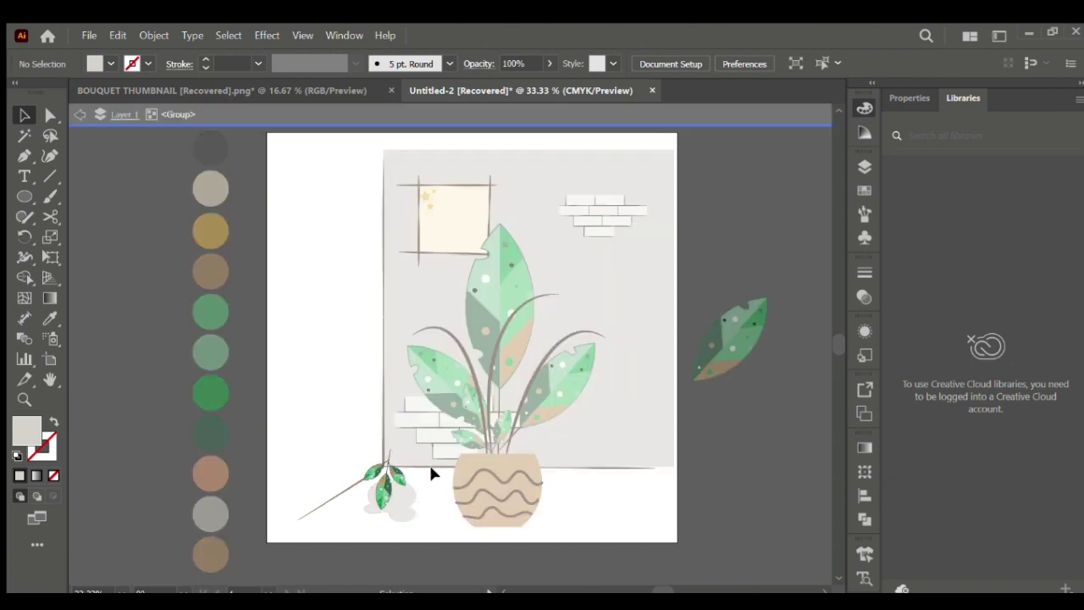
{"action": "left_click", "coordinate": [79, 116]}
{"action": "left_click_drag", "start_coordinate": [405, 461], "coordinate": [436, 479]}
{"action": "left_click_drag", "start_coordinate": [751, 340], "coordinate": [562, 494]}
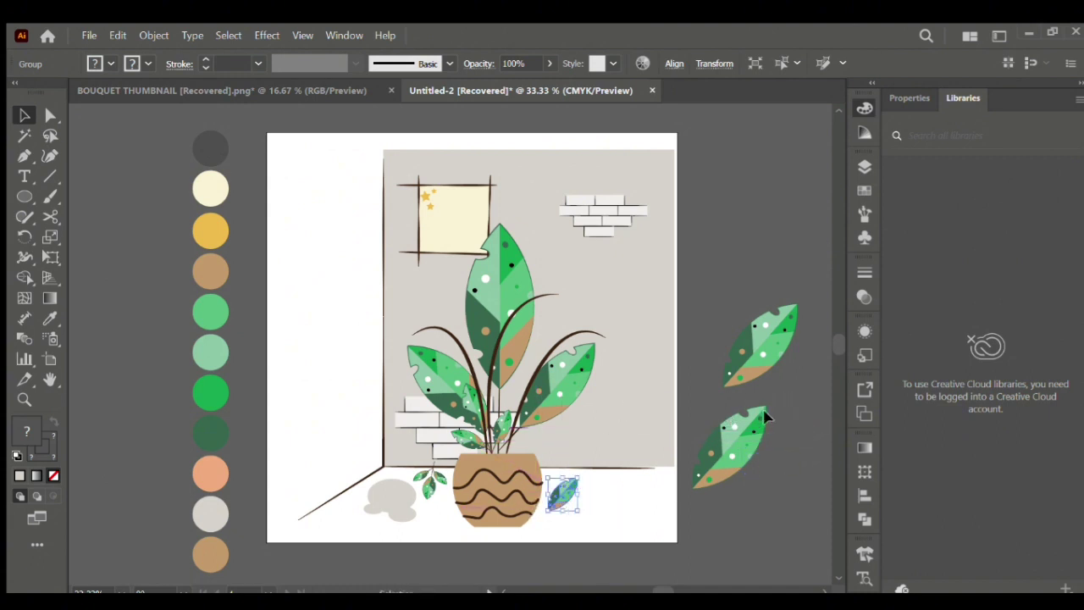
Delete the two spare leaf copies from the empty canvas beside the artboard
{"action": "left_click_drag", "start_coordinate": [722, 333], "coordinate": [739, 464]}
{"action": "key", "text": "Delete"}
Duplicate the fallen leaf twice, placing a smaller rotated copy farther right on the floor and another on the pot's lower left
{"action": "left_click_drag", "start_coordinate": [567, 494], "coordinate": [599, 466]}
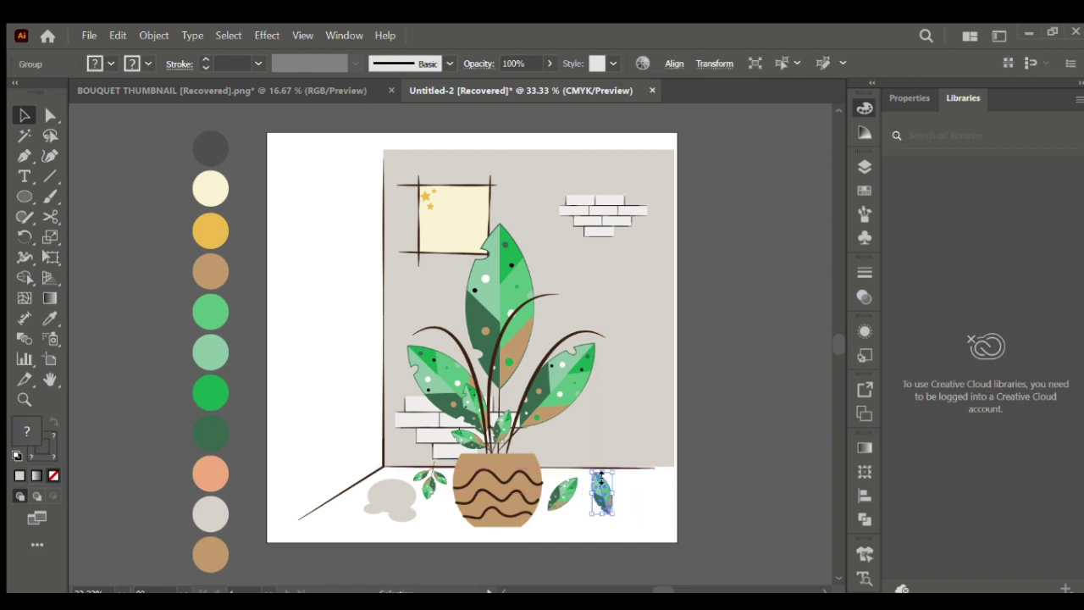
{"action": "left_click_drag", "start_coordinate": [616, 519], "coordinate": [476, 508]}
{"action": "left_click", "coordinate": [719, 450]}
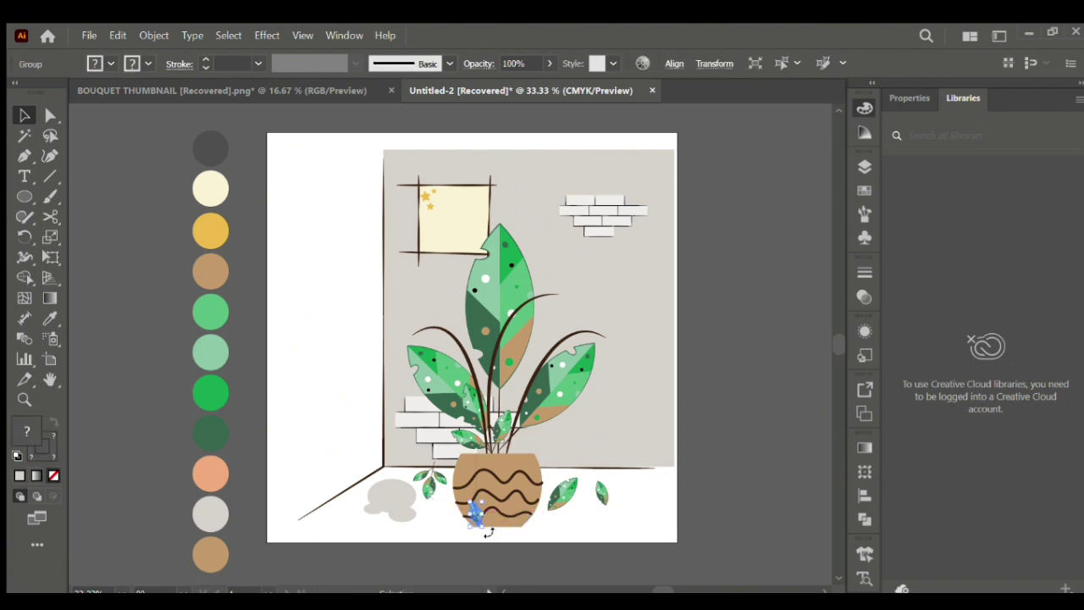
{"action": "left_click", "coordinate": [735, 407]}
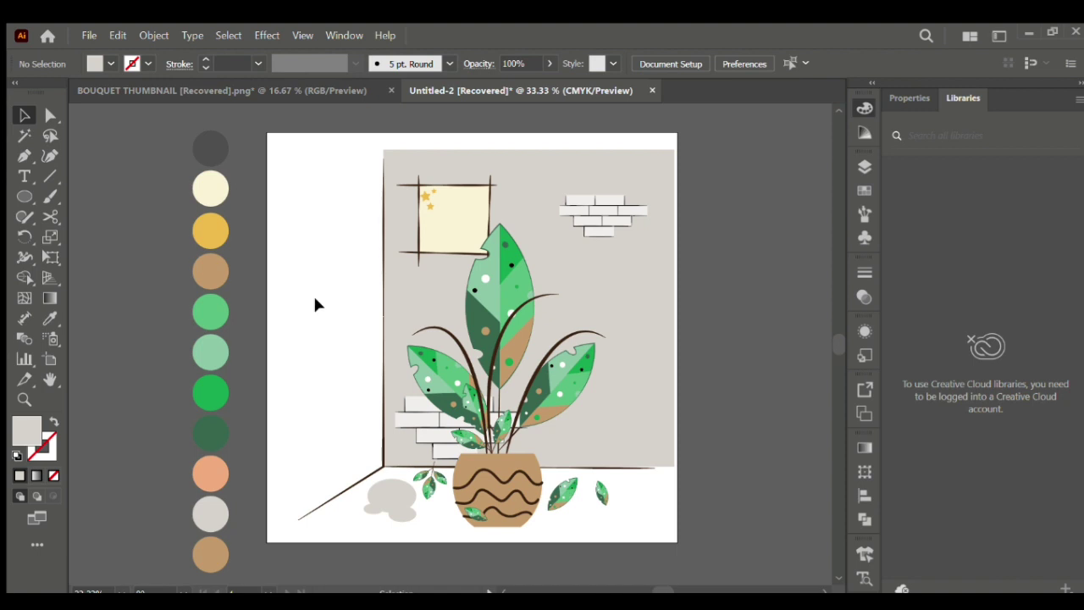
{"action": "left_click", "coordinate": [227, 550]}
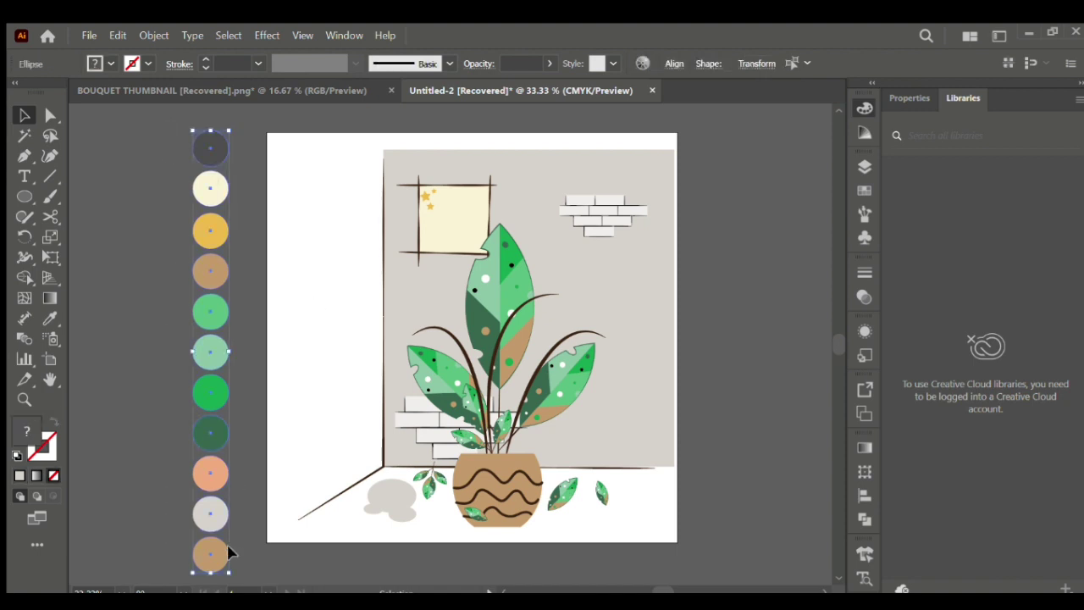
{"action": "left_click", "coordinate": [125, 499]}
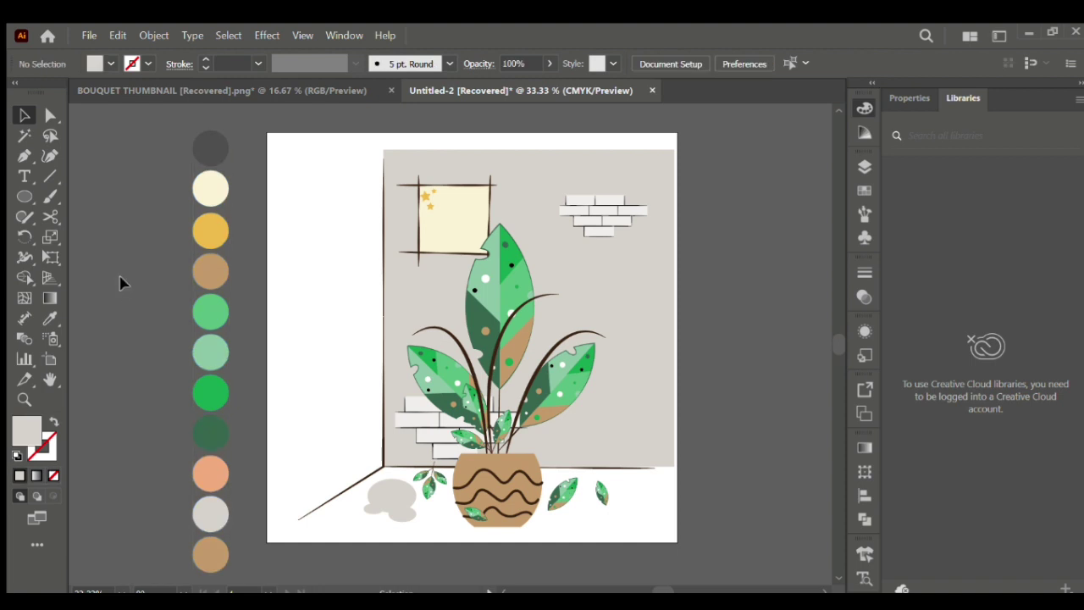
{"action": "left_click", "coordinate": [207, 377]}
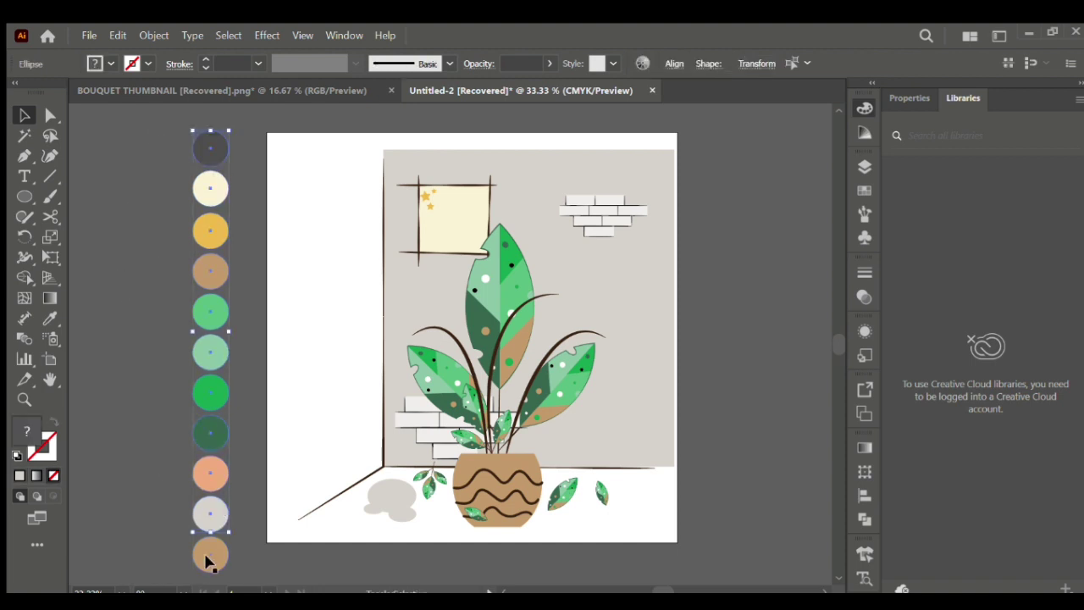
{"action": "key", "text": "Delete"}
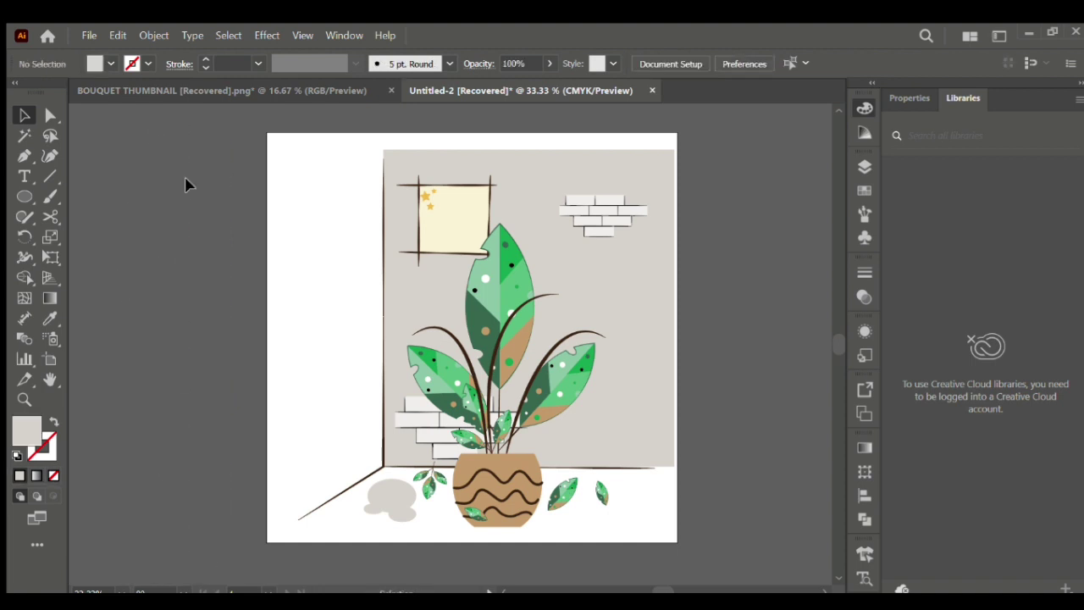
{"action": "left_click", "coordinate": [211, 91]}
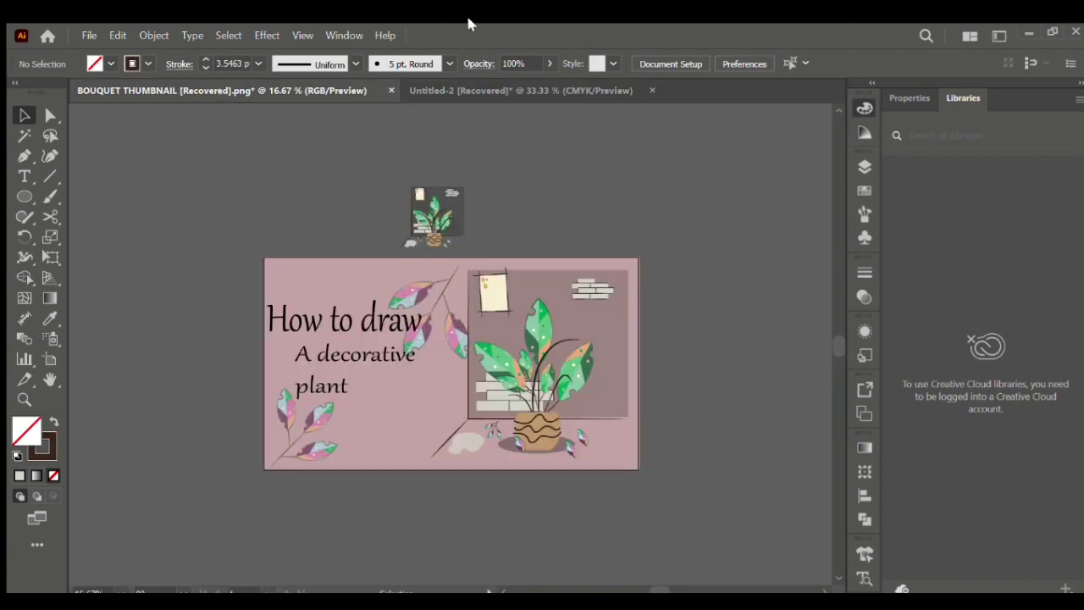
{"action": "left_click", "coordinate": [474, 90]}
{"action": "key", "text": "ctrl+z"}
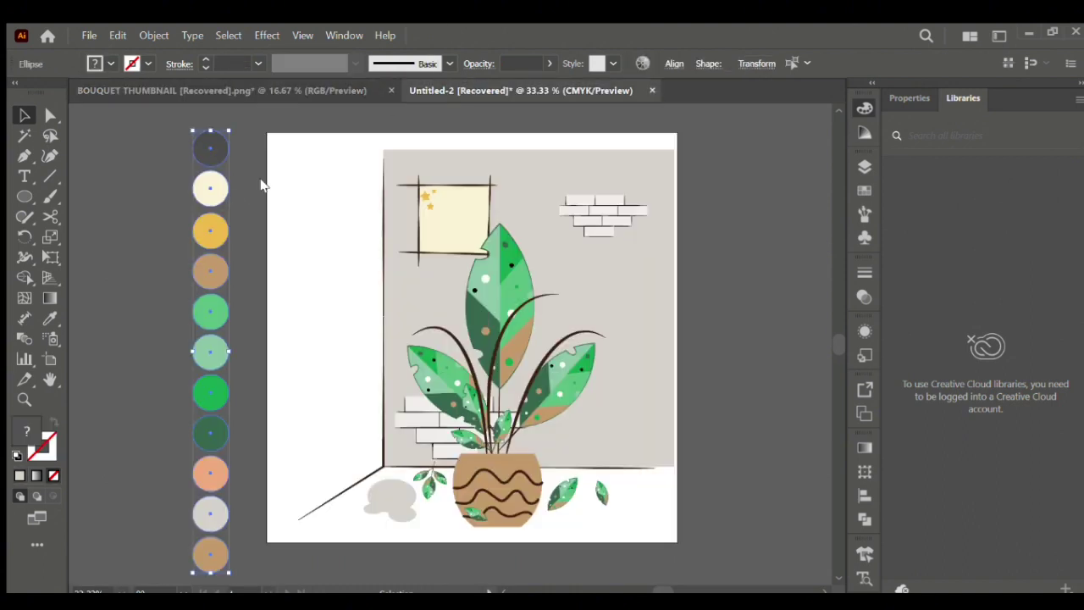
Move the column of colour swatches out of this drawing and into the BOUQUET THUMBNAIL document
{"action": "key", "text": "Delete"}
{"action": "left_click", "coordinate": [233, 91]}
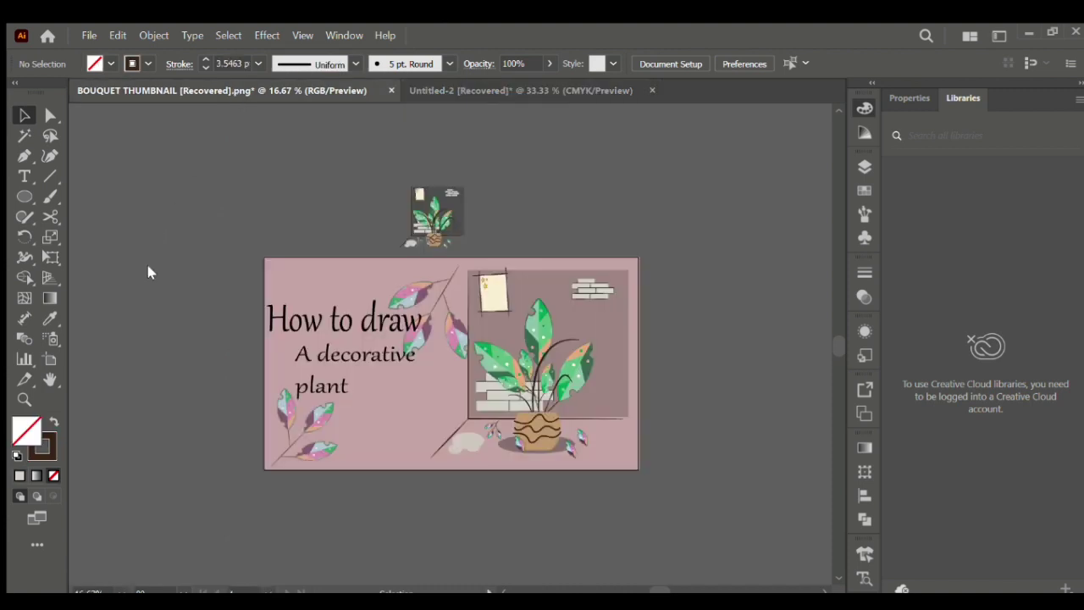
{"action": "key", "text": "ctrl+v"}
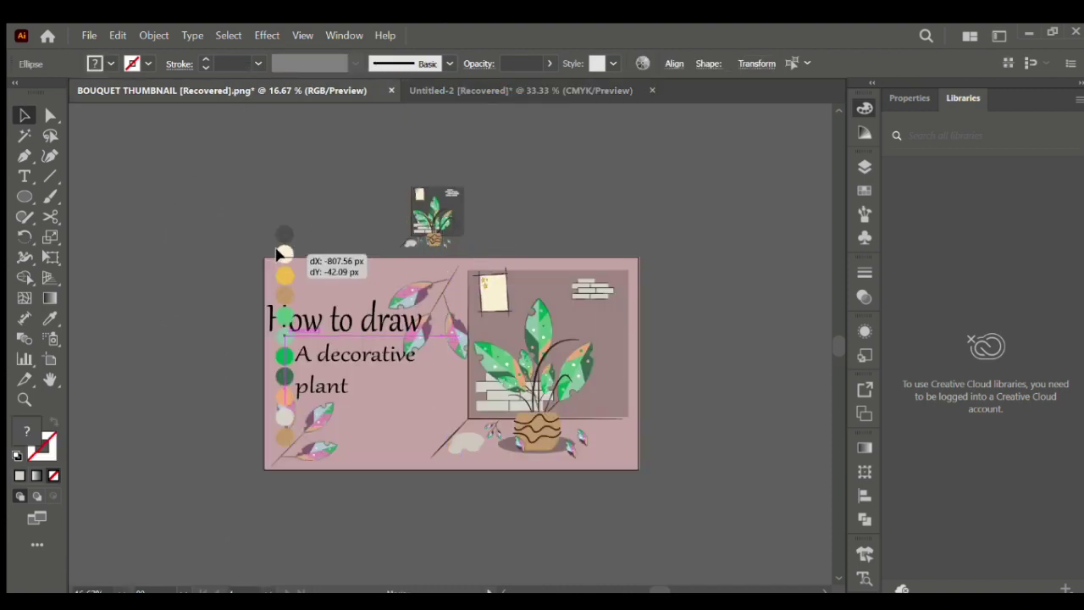